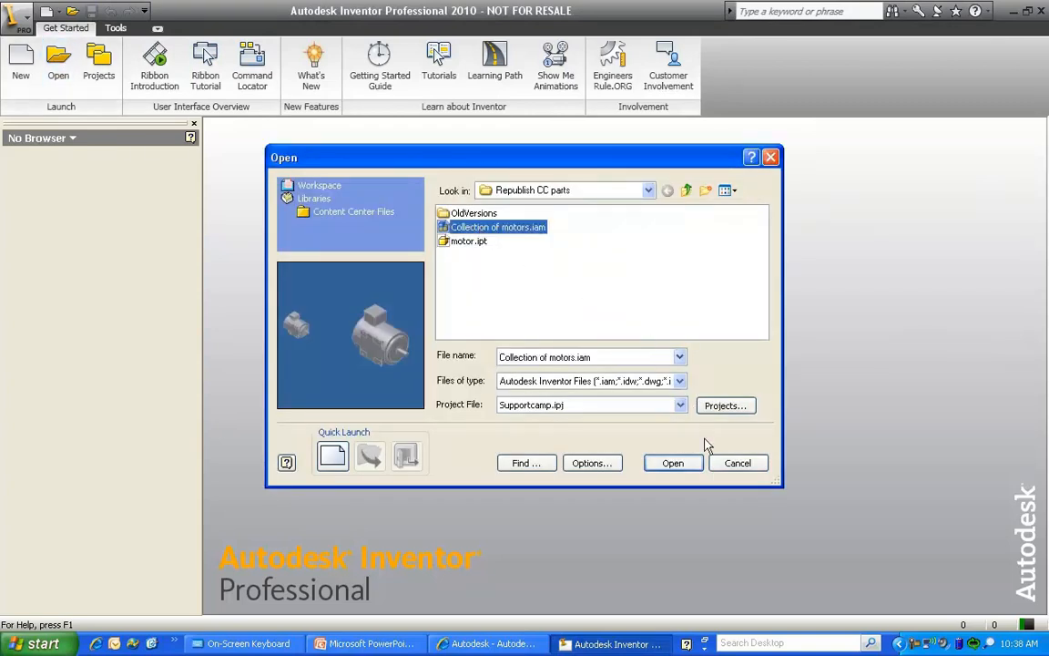
# Open the assembly Collection of motors.iam and the part motor.ipt, and expand the part's table of horsepower members
pyautogui.click(667, 462)
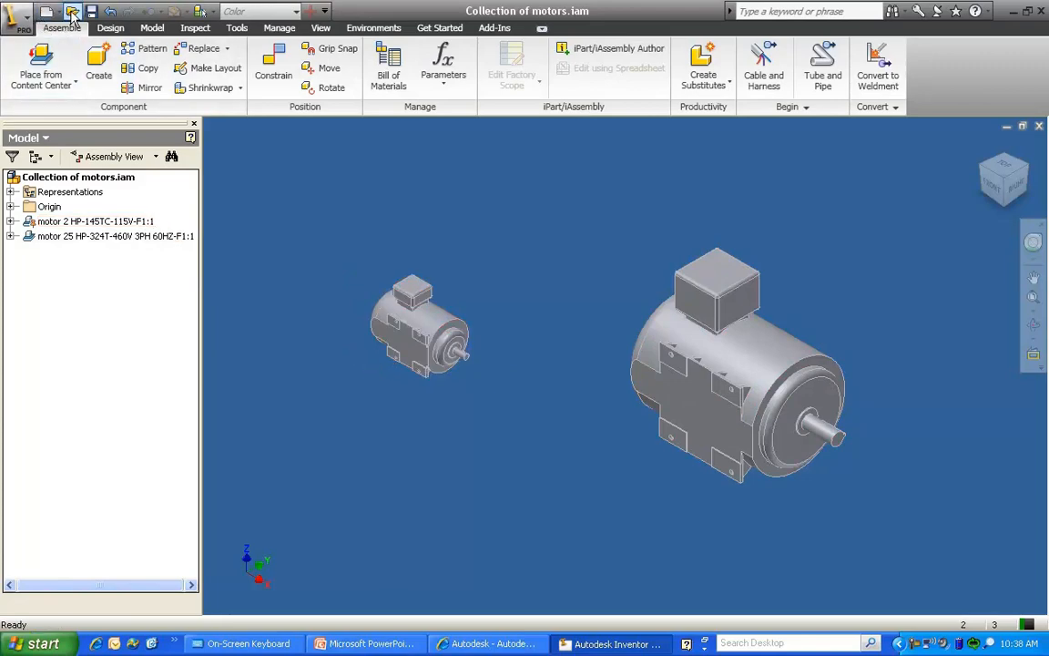
pyautogui.click(481, 244)
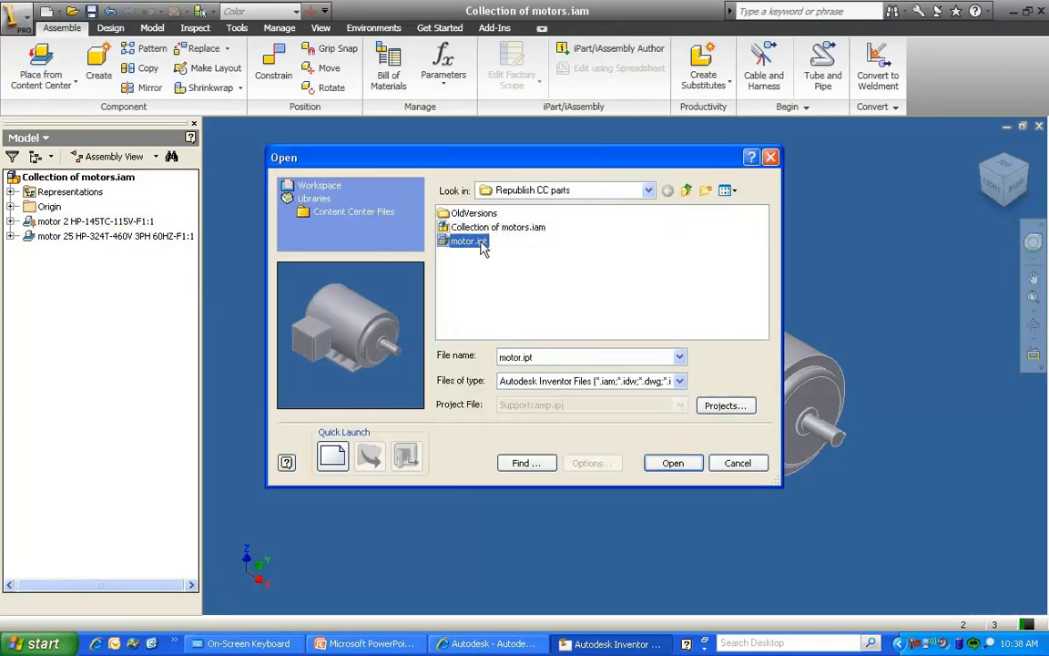
pyautogui.click(681, 465)
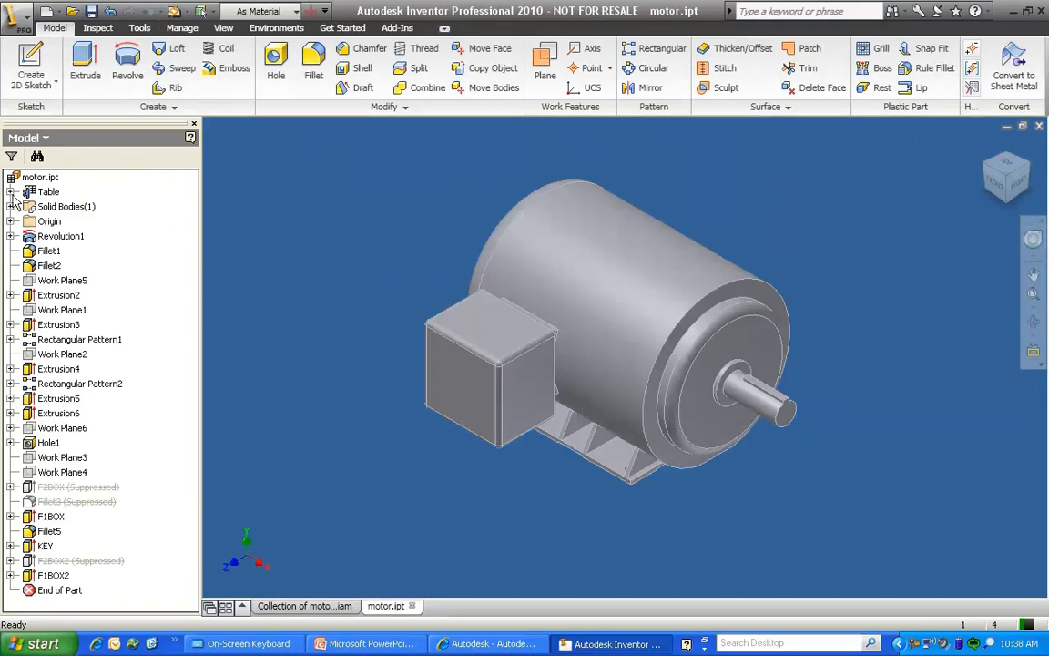
pyautogui.click(10, 191)
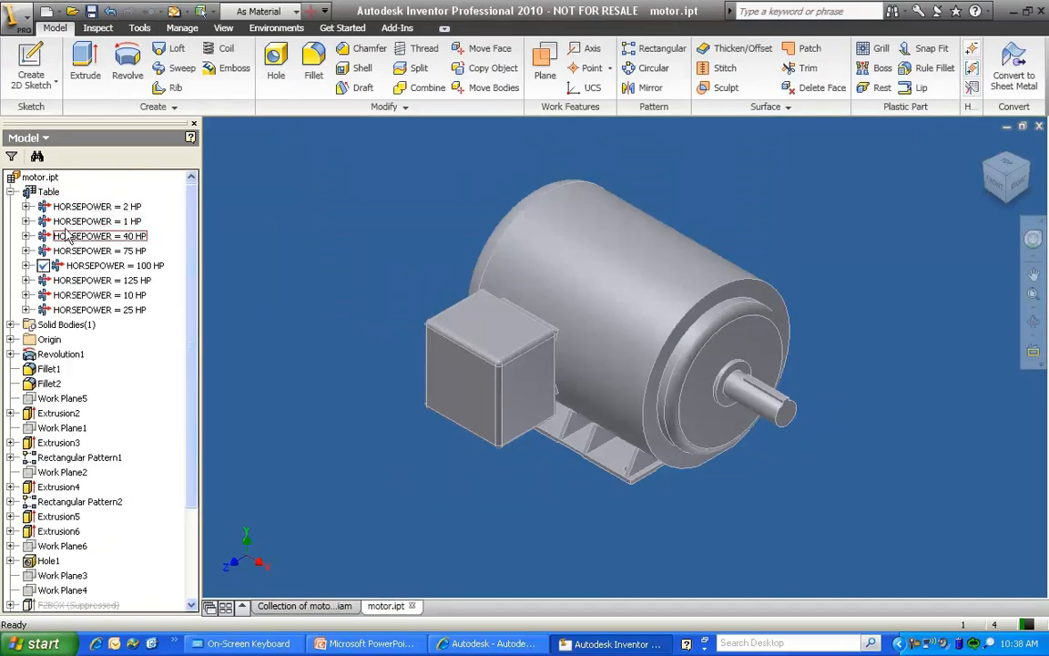
# Check the Stock Number in the project iProperties of motor.ipt, then close the part
pyautogui.rightClick(38, 182)
pyautogui.click(93, 390)
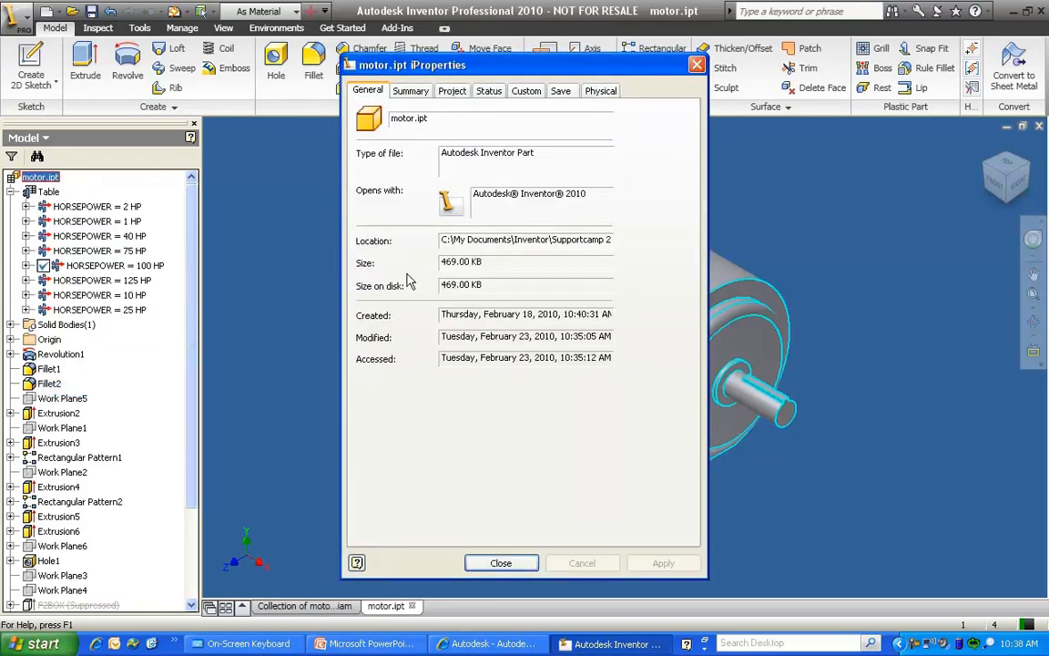
pyautogui.click(452, 90)
pyautogui.moveTo(523, 180); pyautogui.dragTo(456, 186)
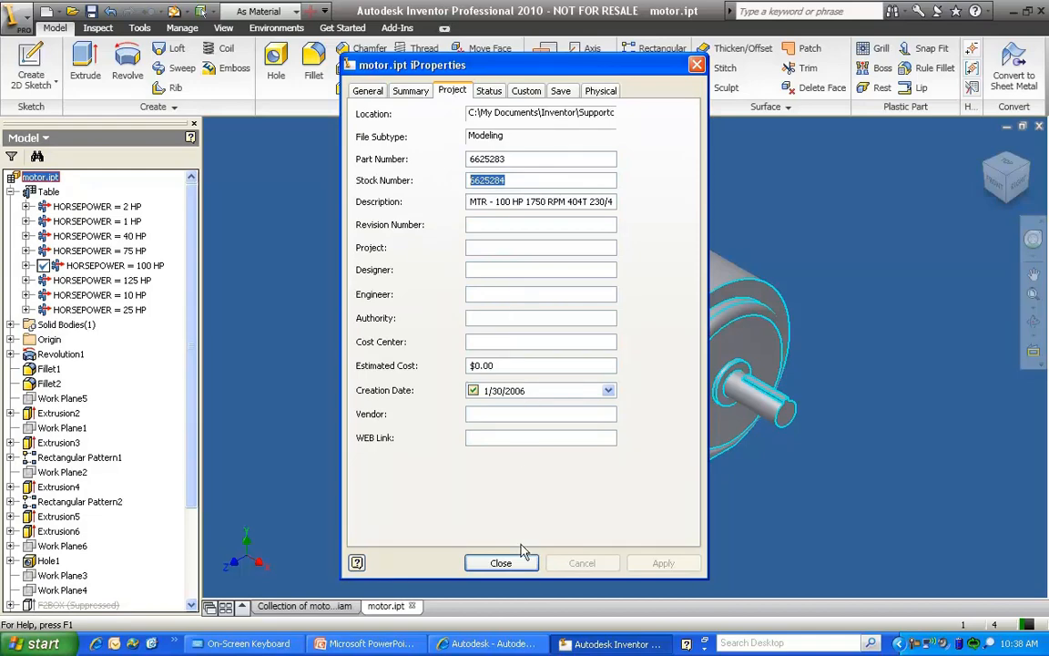
pyautogui.click(500, 563)
pyautogui.click(1038, 127)
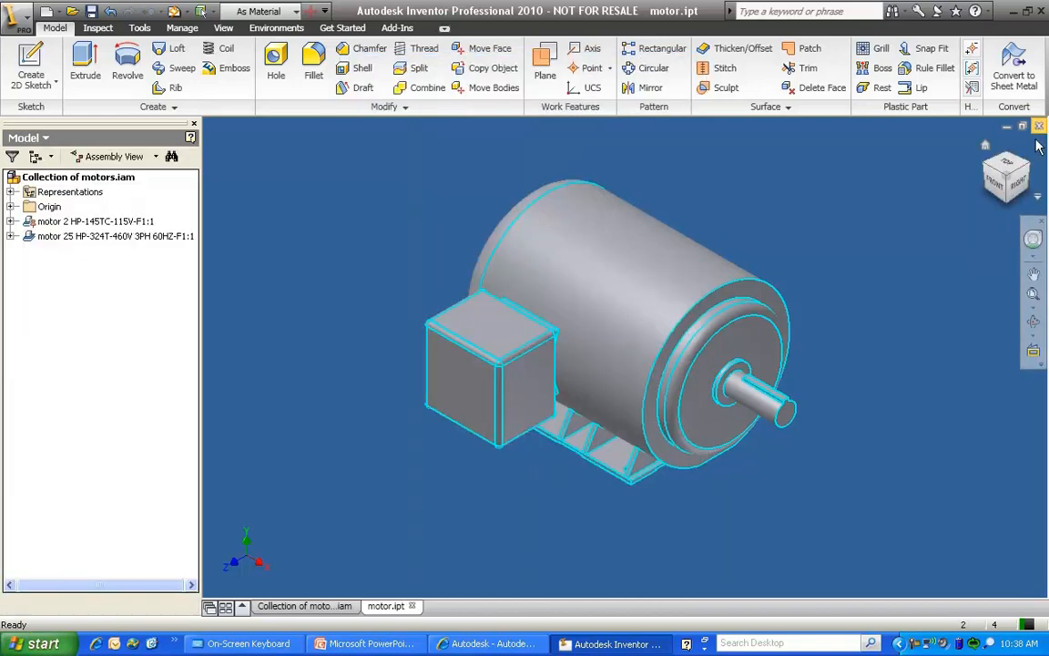
# Check the Stock Number in the project iProperties of the 2 HP motor in the assembly
pyautogui.rightClick(107, 224)
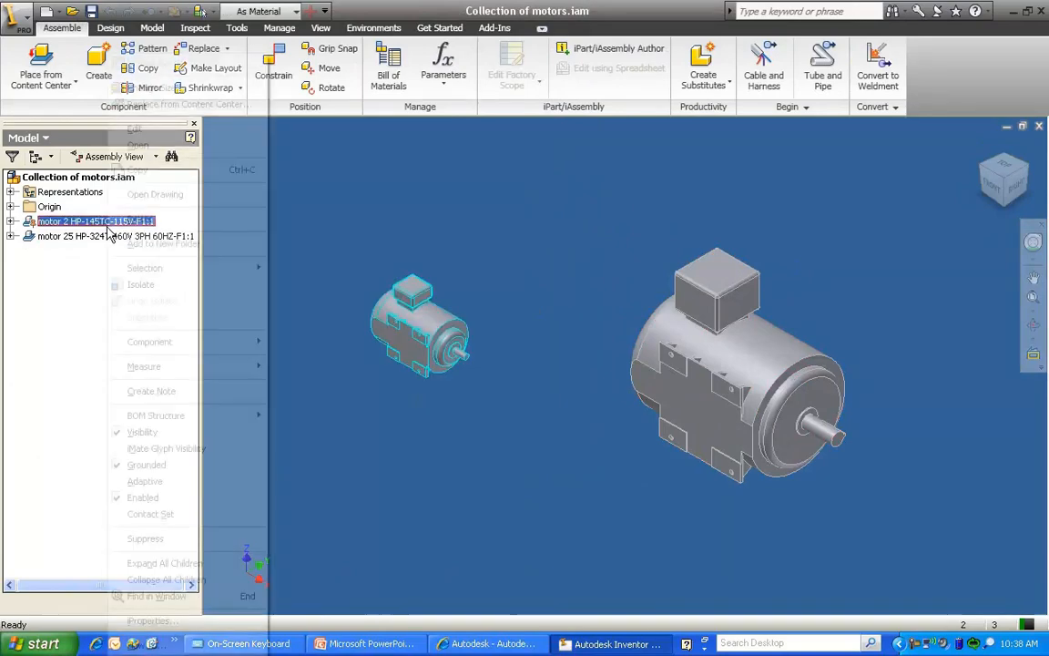
pyautogui.click(153, 619)
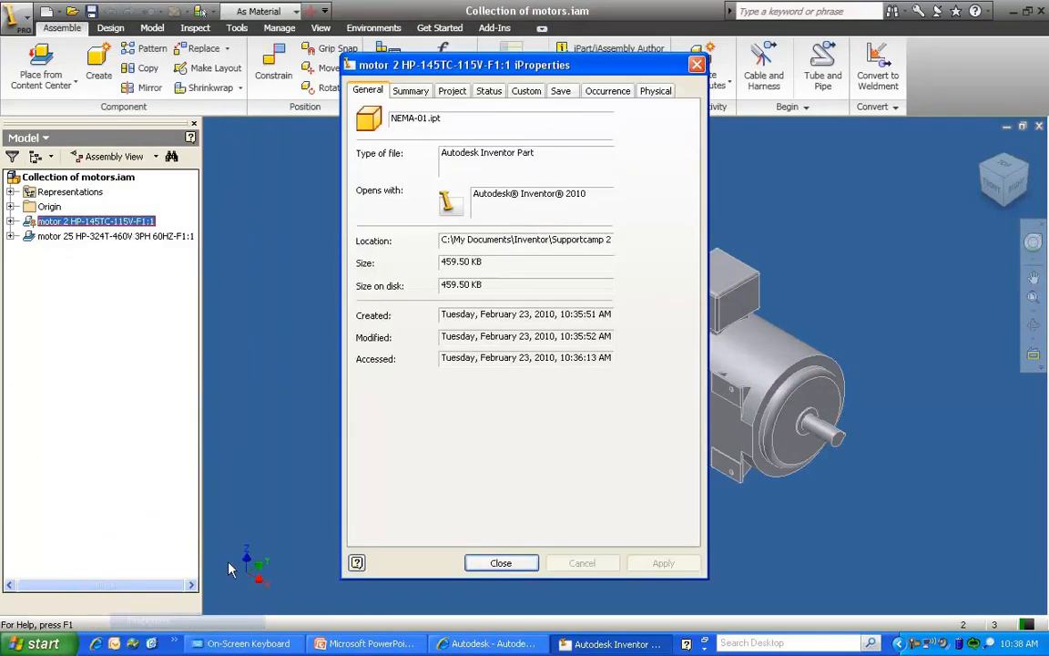
pyautogui.click(453, 91)
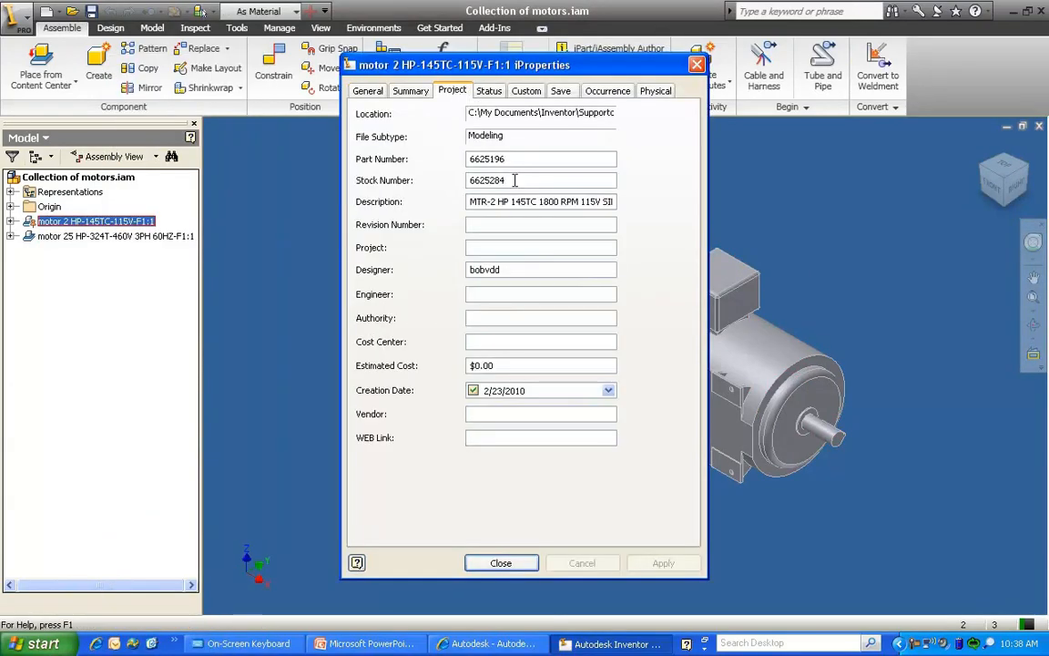
pyautogui.doubleClick(509, 181)
pyautogui.click(501, 562)
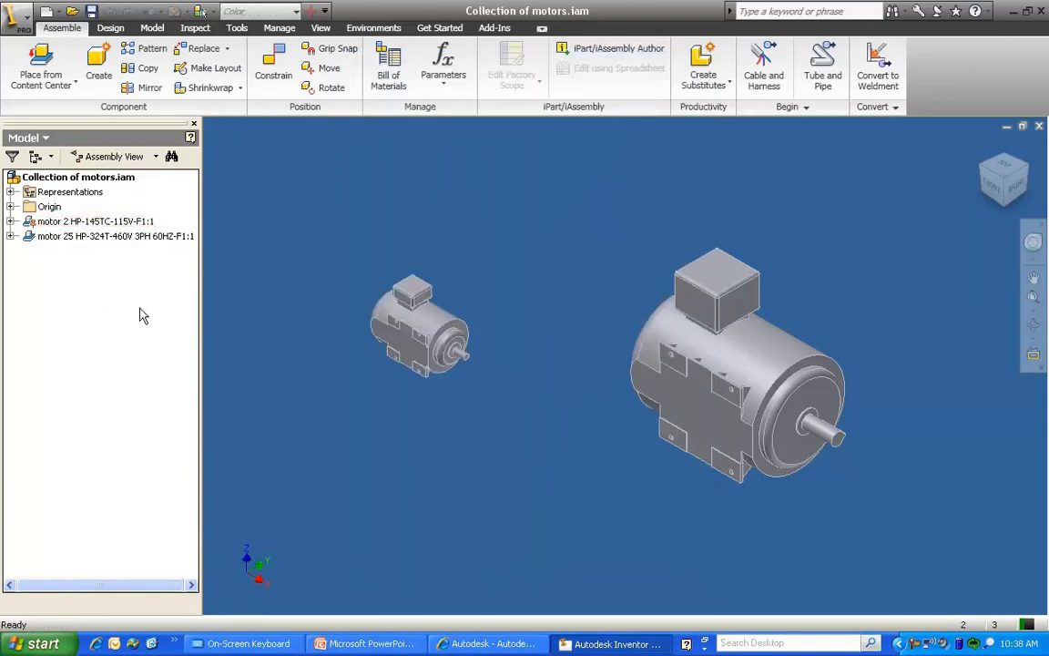
# Check the Stock Number in the project iProperties of the 25 HP motor in the assembly
pyautogui.rightClick(114, 236)
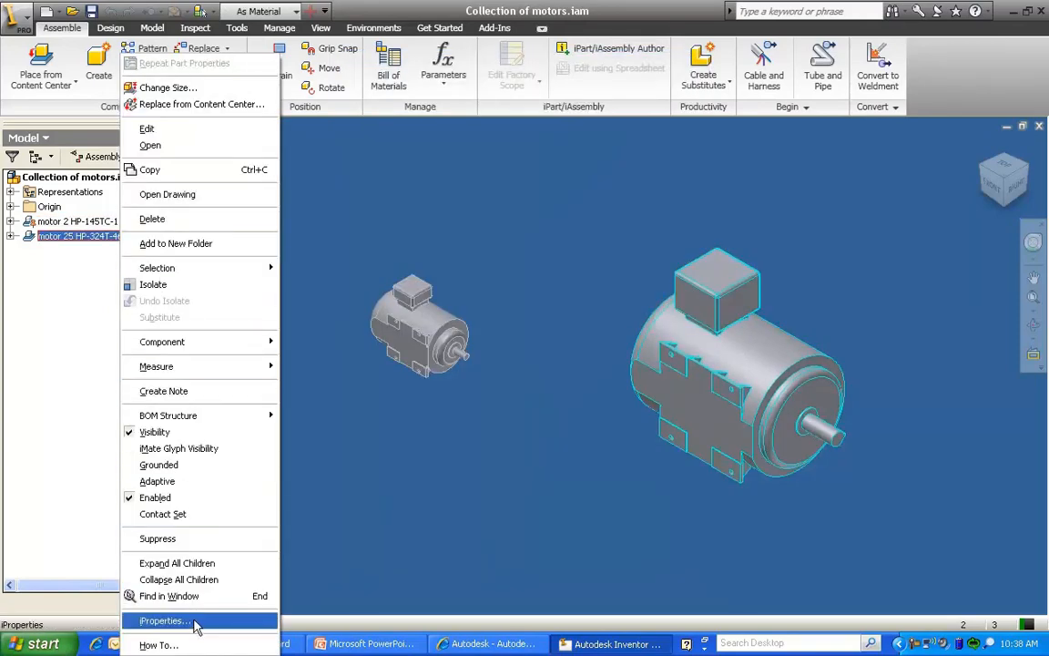
pyautogui.click(164, 620)
pyautogui.click(453, 93)
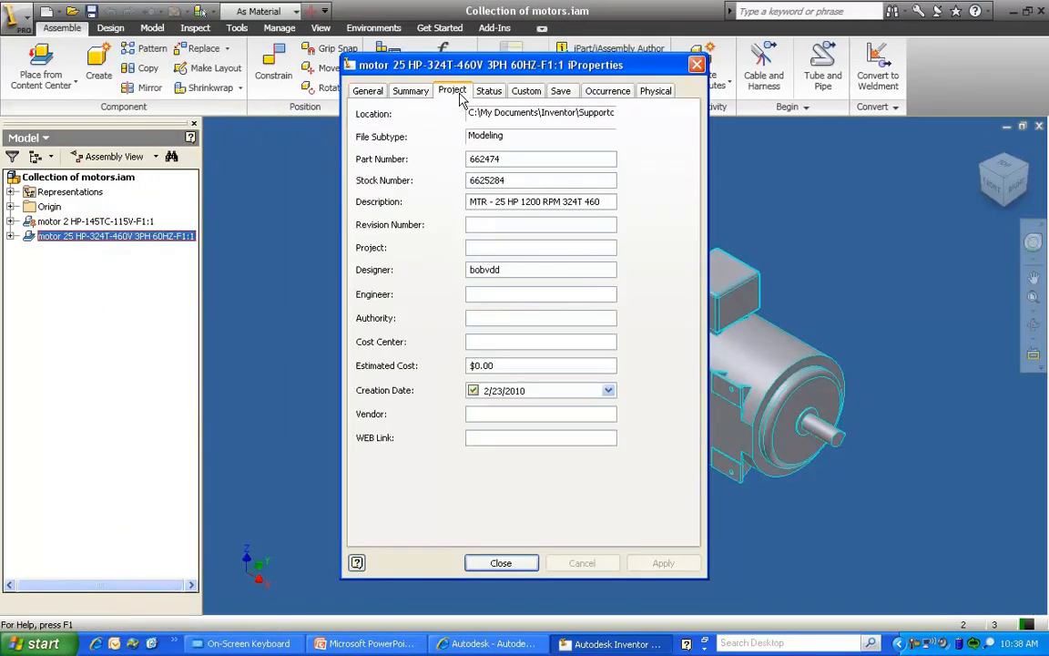
pyautogui.moveTo(520, 183); pyautogui.dragTo(466, 179)
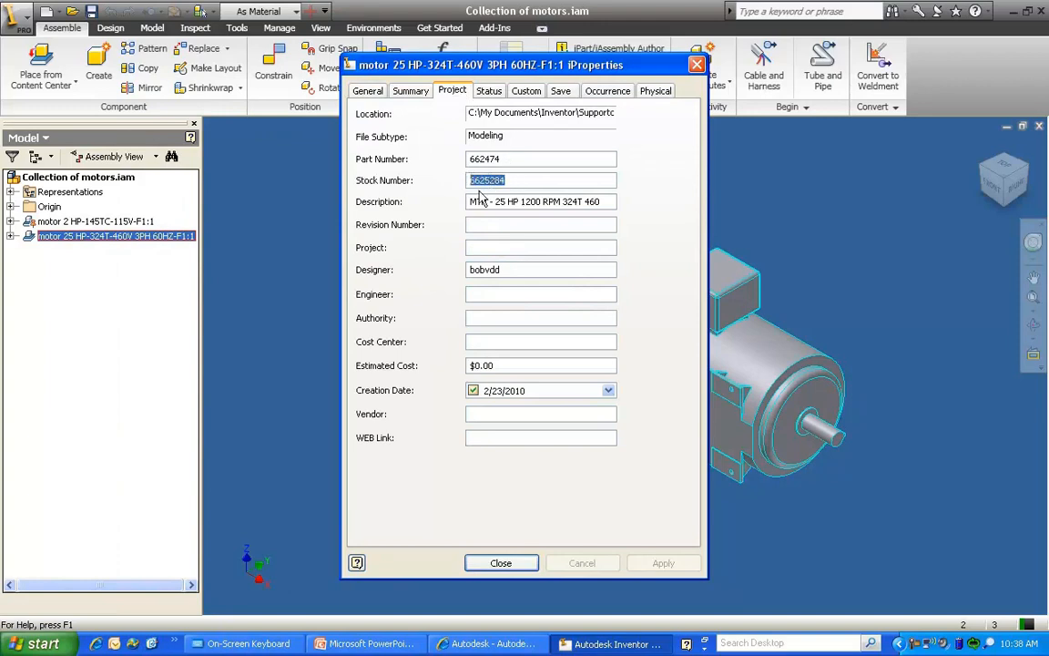
pyautogui.click(500, 562)
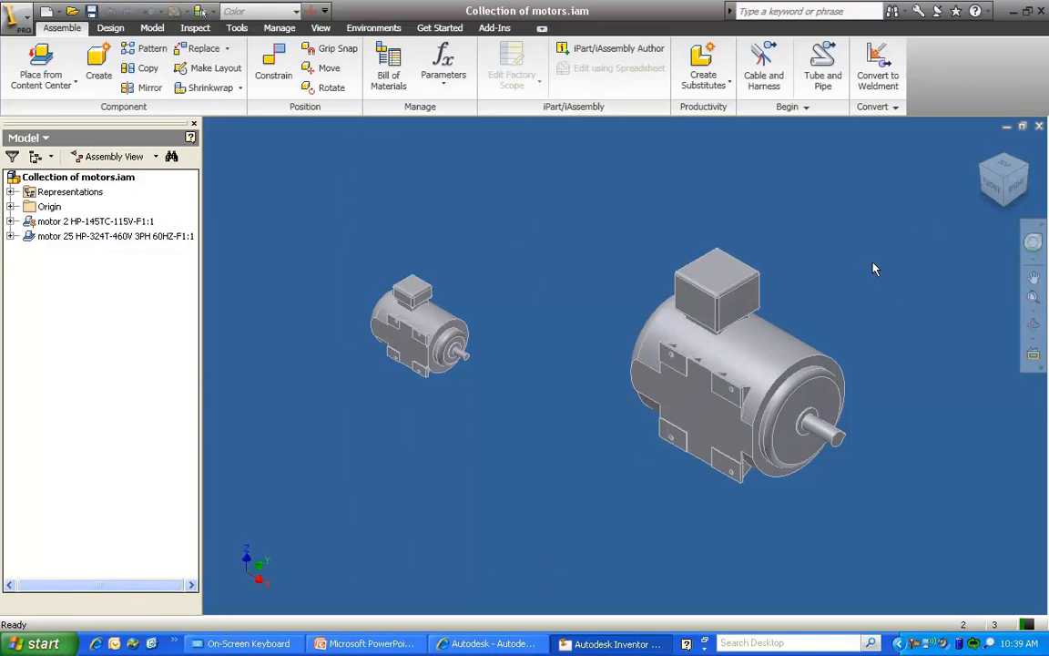
# Close the motor assembly and reopen the part motor.ipt
pyautogui.click(1038, 126)
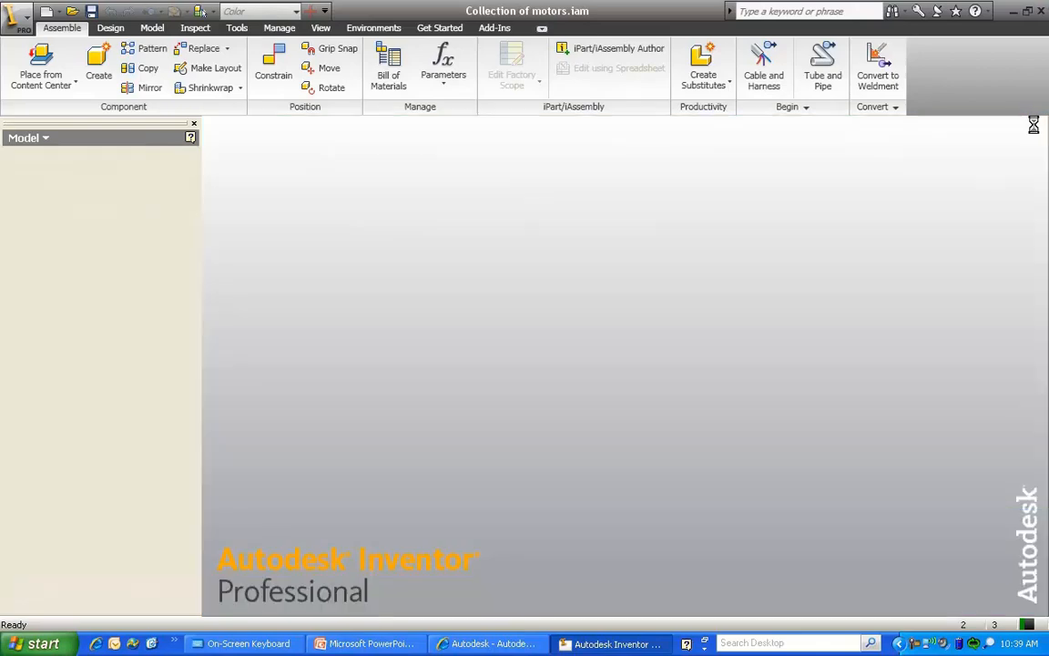
pyautogui.click(58, 63)
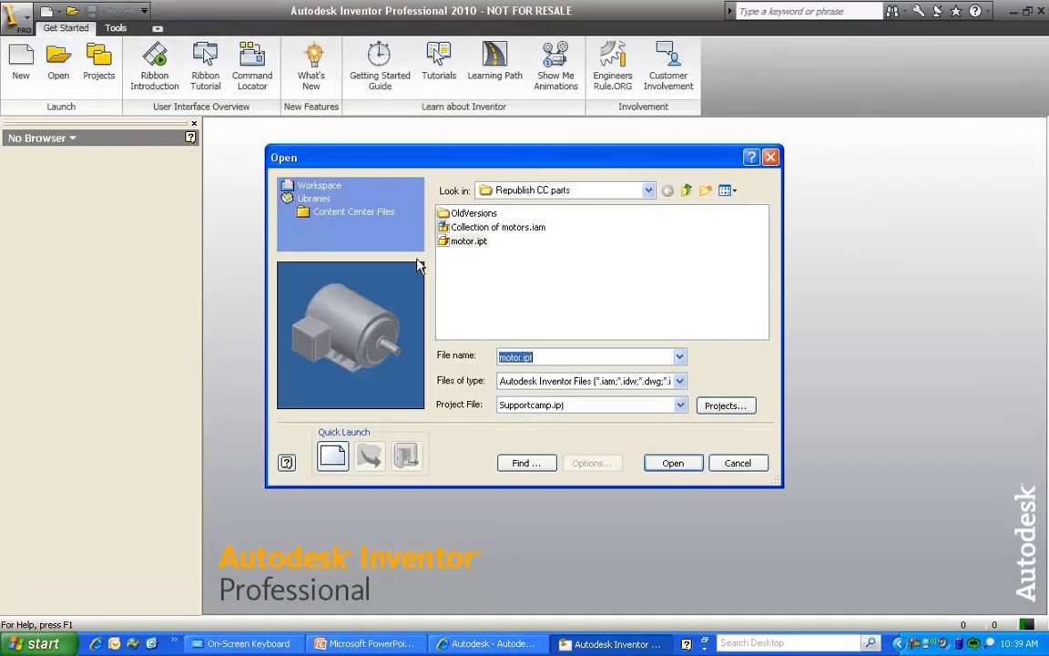
pyautogui.click(466, 242)
pyautogui.click(672, 462)
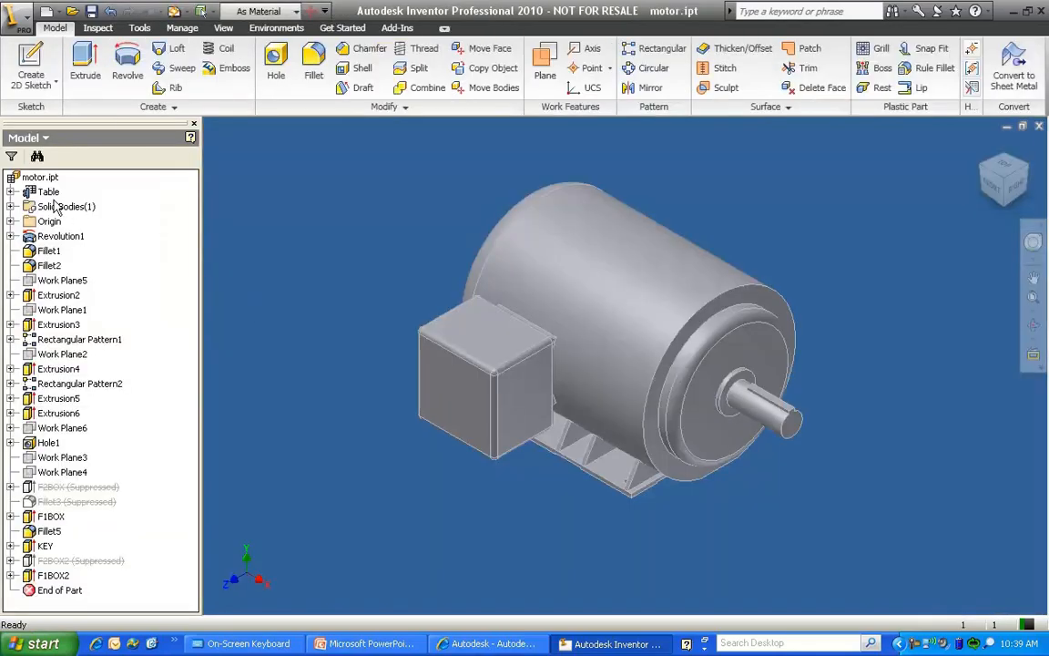
# Clear the Stock Number in the project iProperties of motor.ipt
pyautogui.click(40, 177)
pyautogui.rightClick(42, 179)
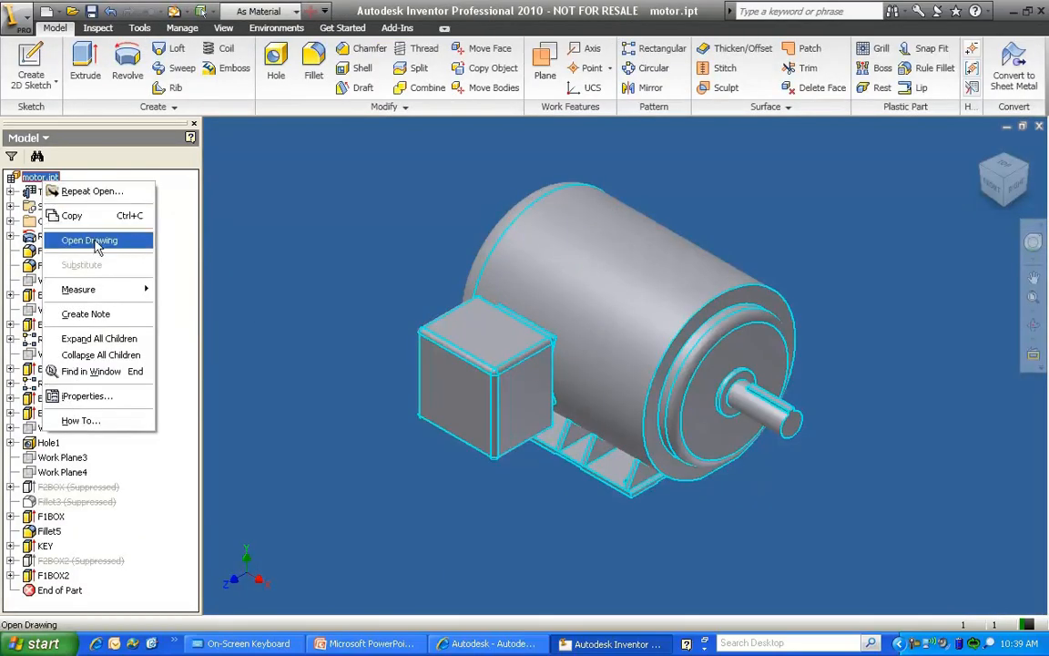
pyautogui.click(87, 396)
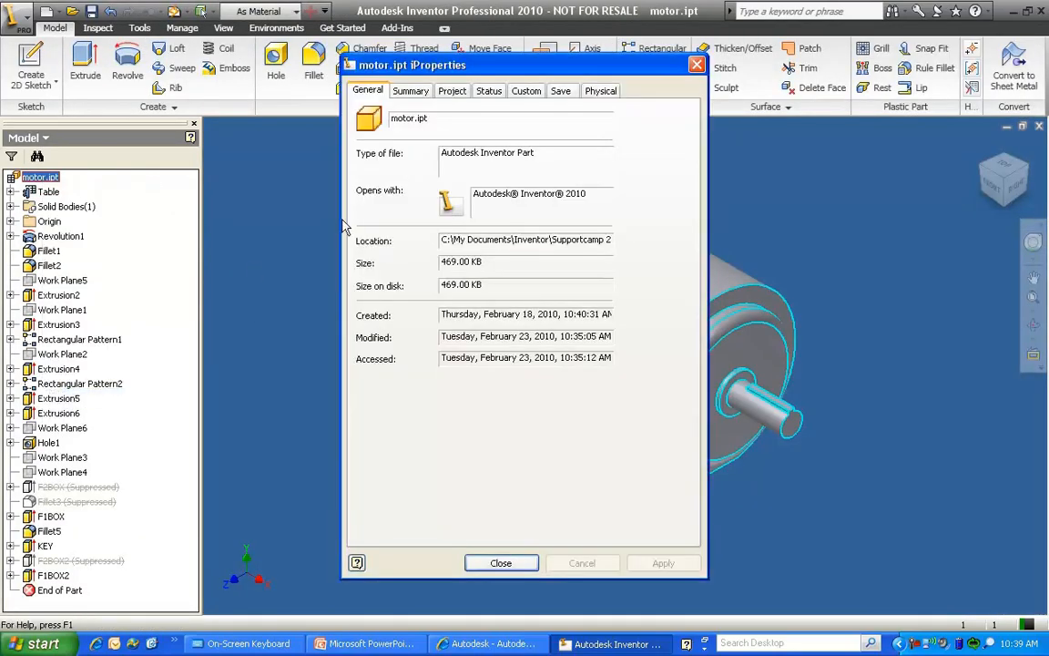
pyautogui.click(452, 90)
pyautogui.moveTo(504, 179); pyautogui.dragTo(393, 180)
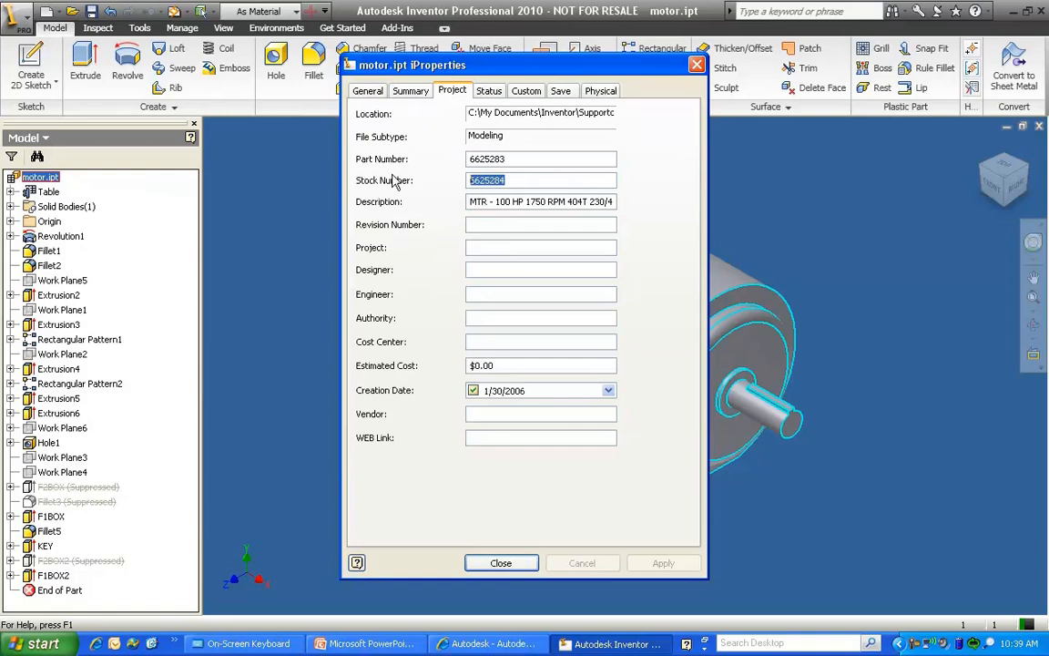
pyautogui.press('BackSpace')
pyautogui.click(528, 562)
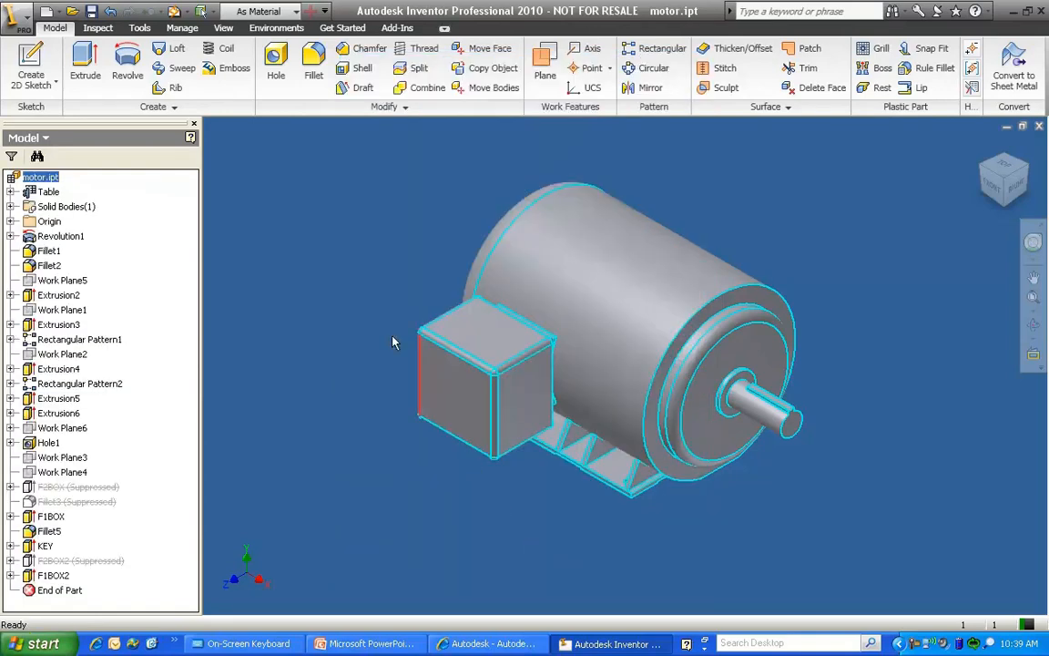
# Start publishing the part to My Library in English, with Motors as the target category
pyautogui.click(183, 27)
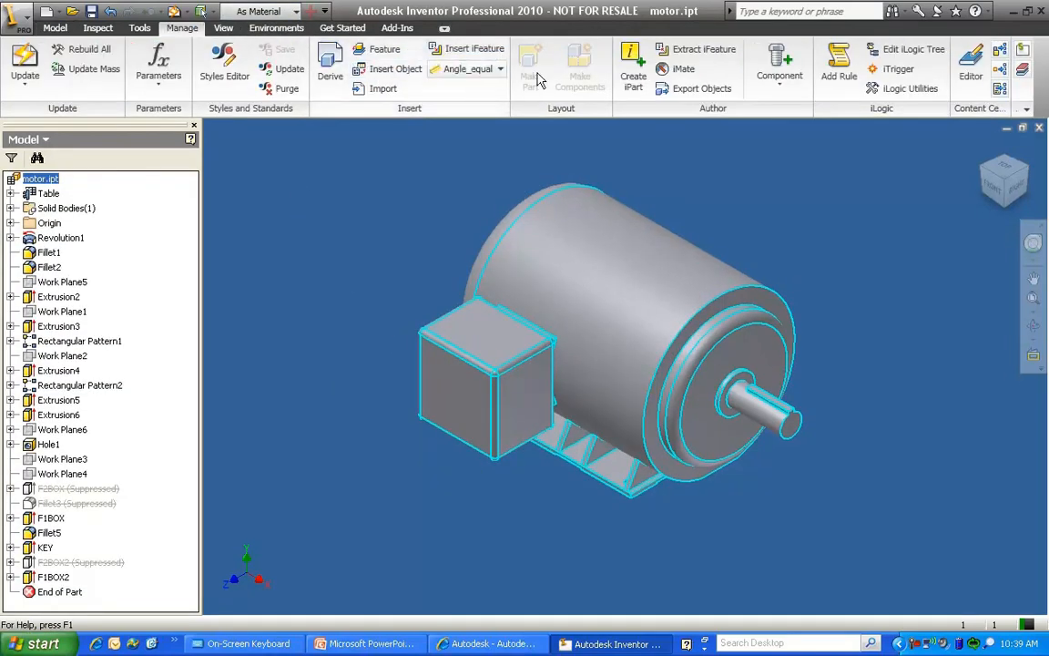
pyautogui.click(999, 73)
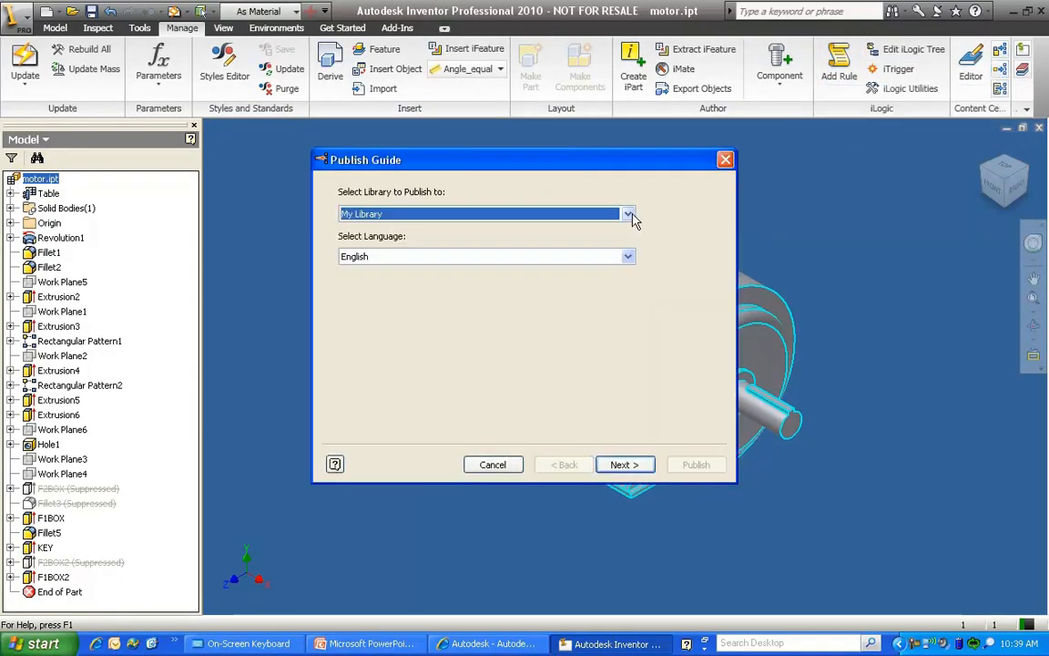
pyautogui.click(618, 461)
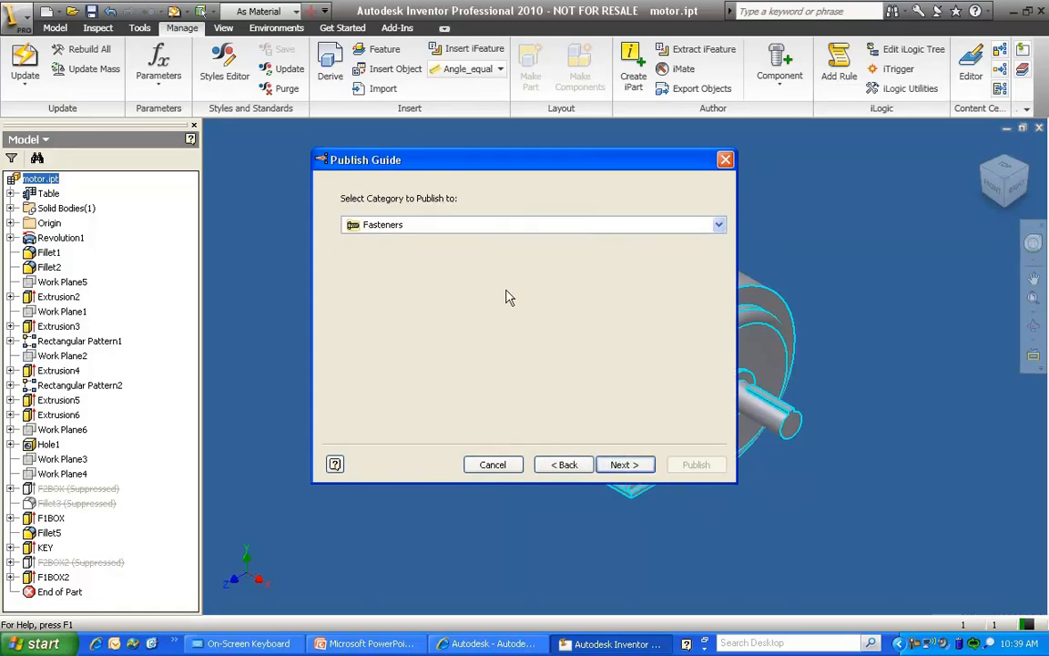
pyautogui.click(510, 224)
pyautogui.moveTo(716, 292); pyautogui.dragTo(701, 645)
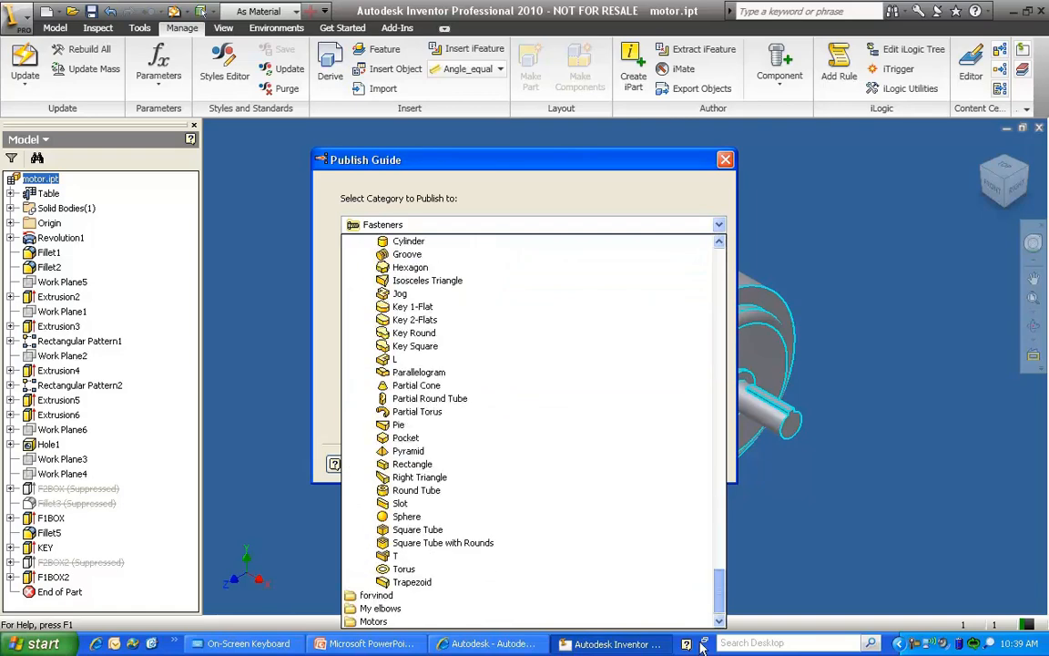
pyautogui.click(373, 621)
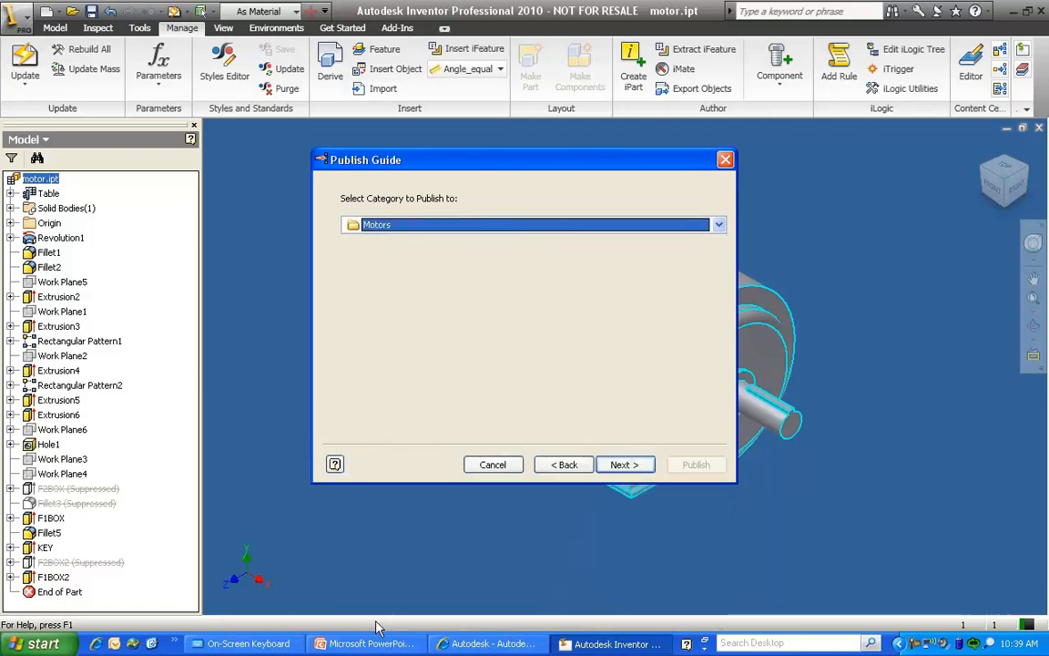
pyautogui.click(622, 465)
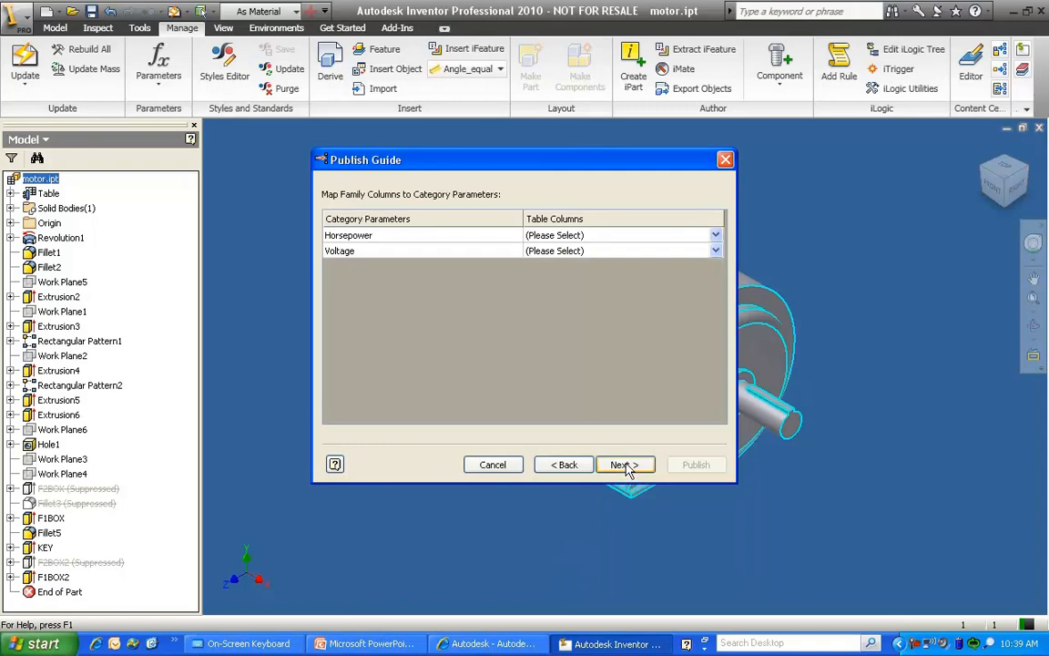
# Map the category parameter Horsepower to the HORSEPOWER column and Voltage to the VOLTS/PH/HZ column
pyautogui.click(623, 236)
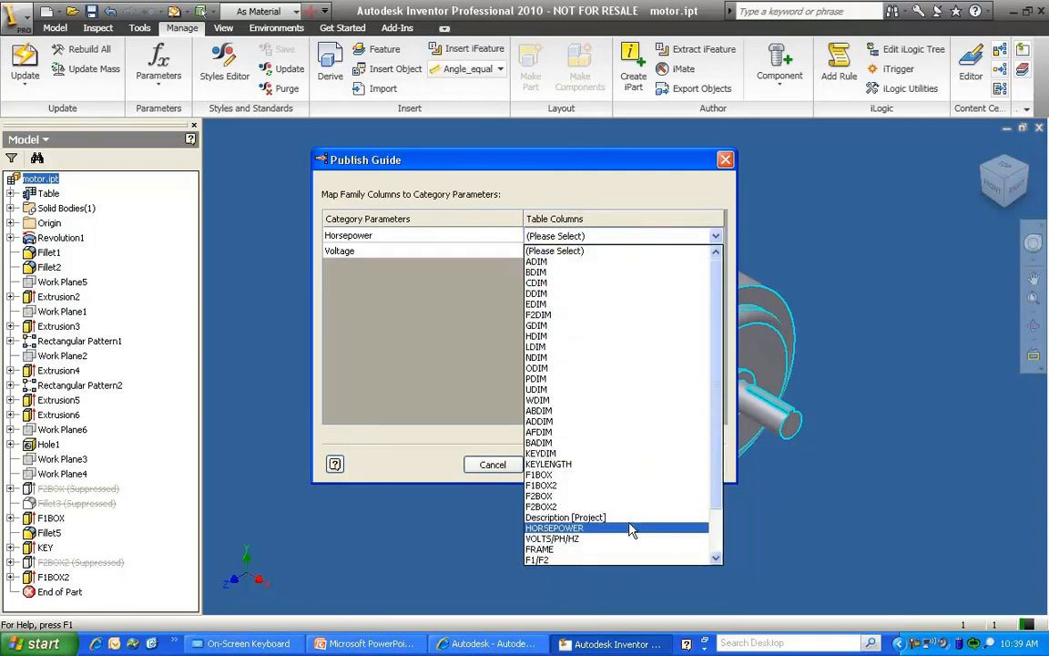
pyautogui.click(631, 530)
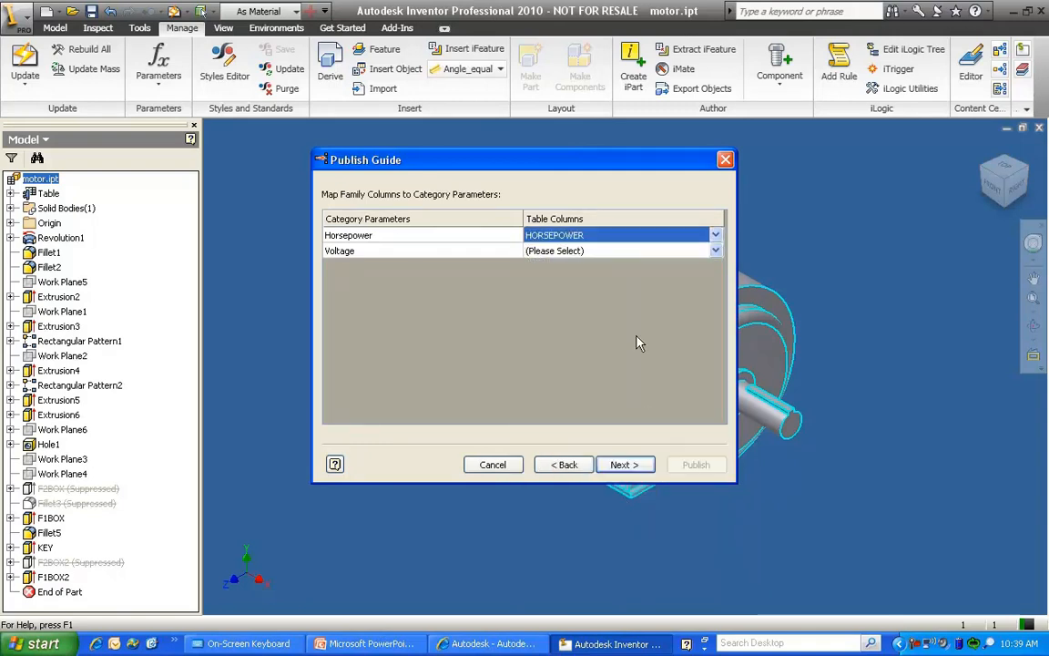
pyautogui.click(629, 252)
pyautogui.click(608, 554)
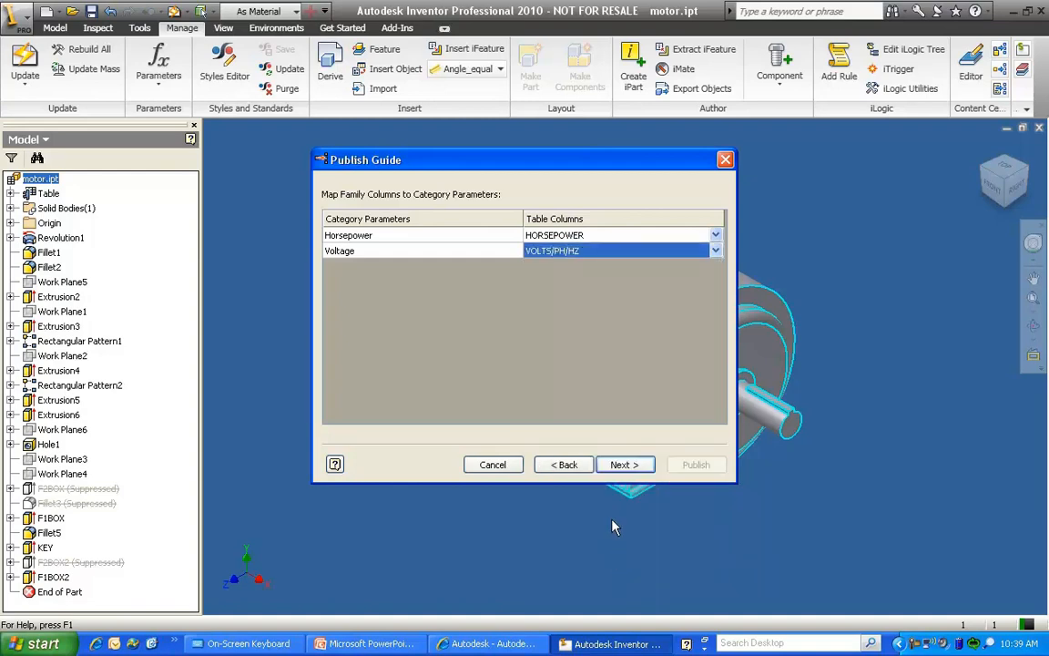
pyautogui.click(617, 464)
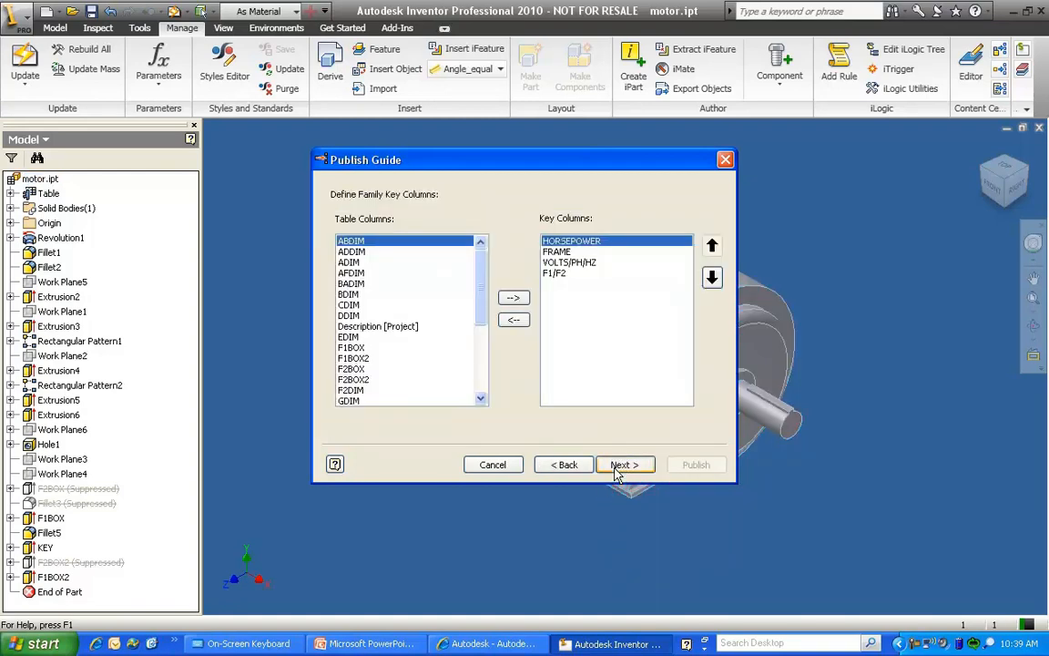
# Accept the proposed family key columns and try to continue publishing with the family name motor
pyautogui.click(635, 466)
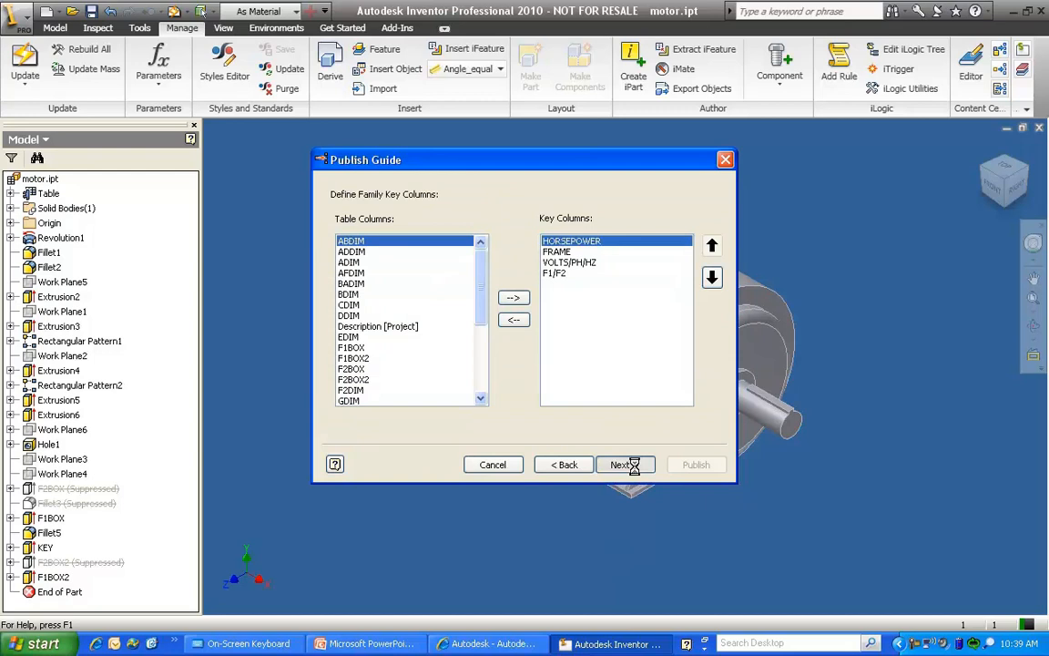
pyautogui.click(628, 465)
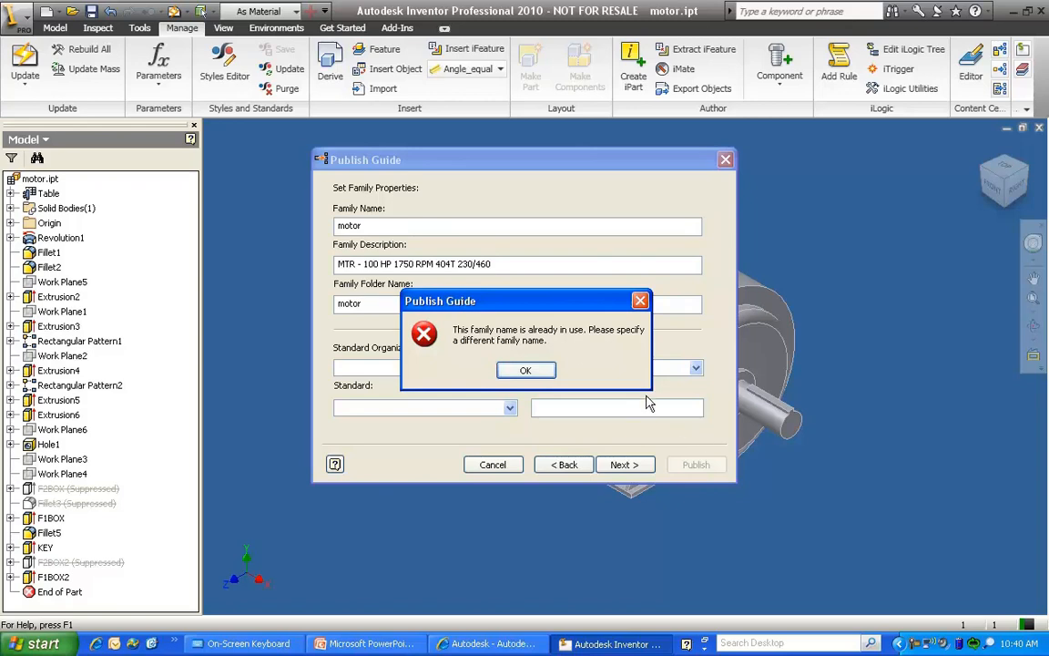
pyautogui.click(525, 370)
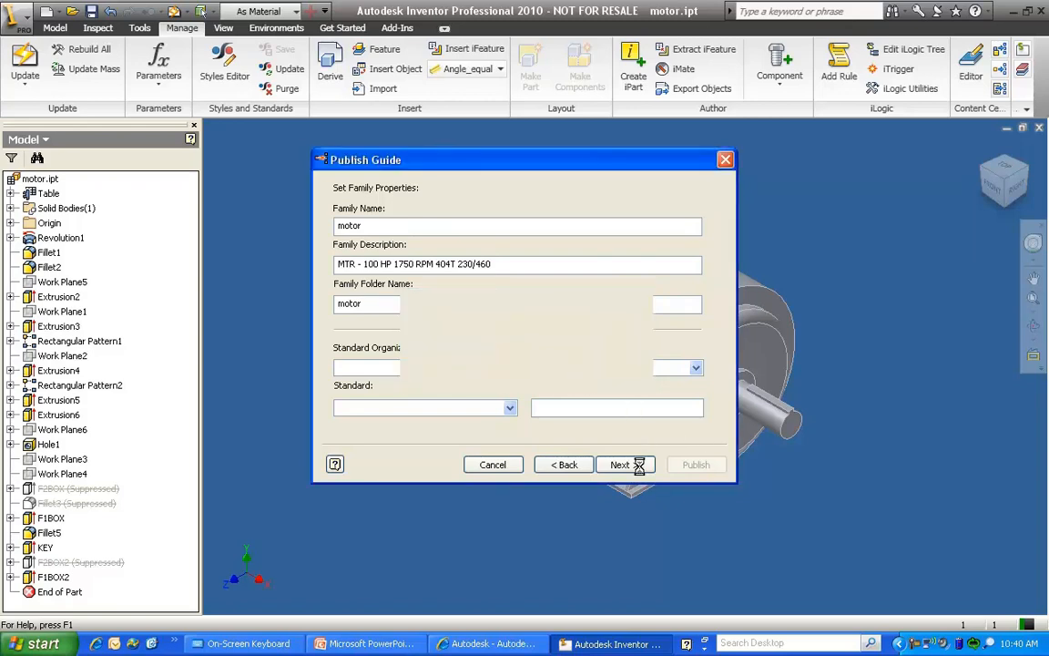
# Cancel publishing the motor family and close motor.ipt without saving the changes
pyautogui.click(725, 161)
pyautogui.click(1039, 129)
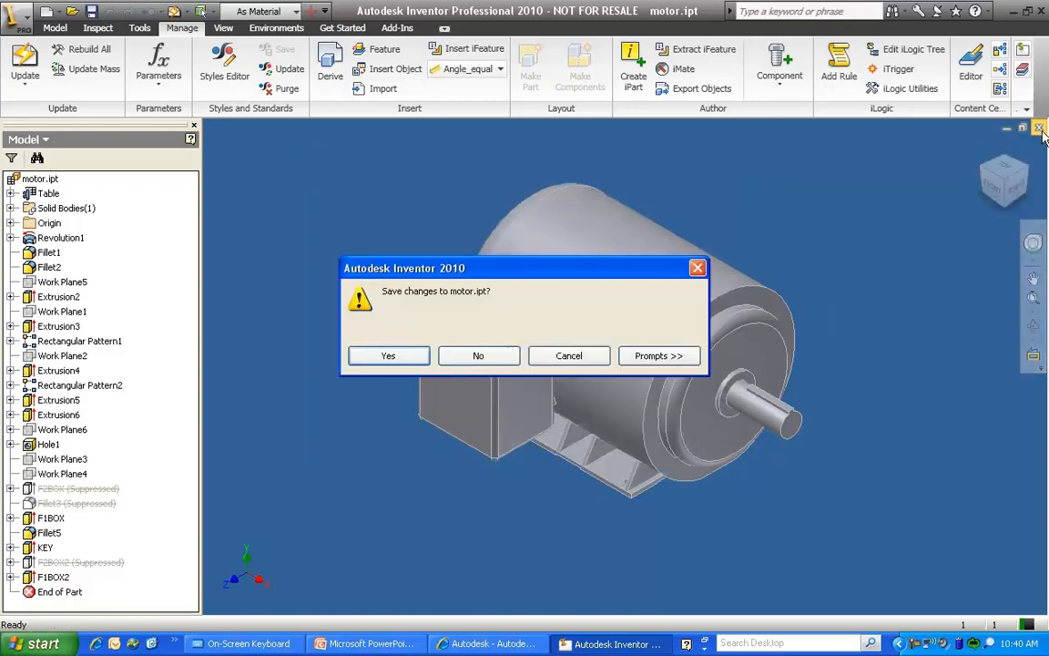
pyautogui.click(477, 356)
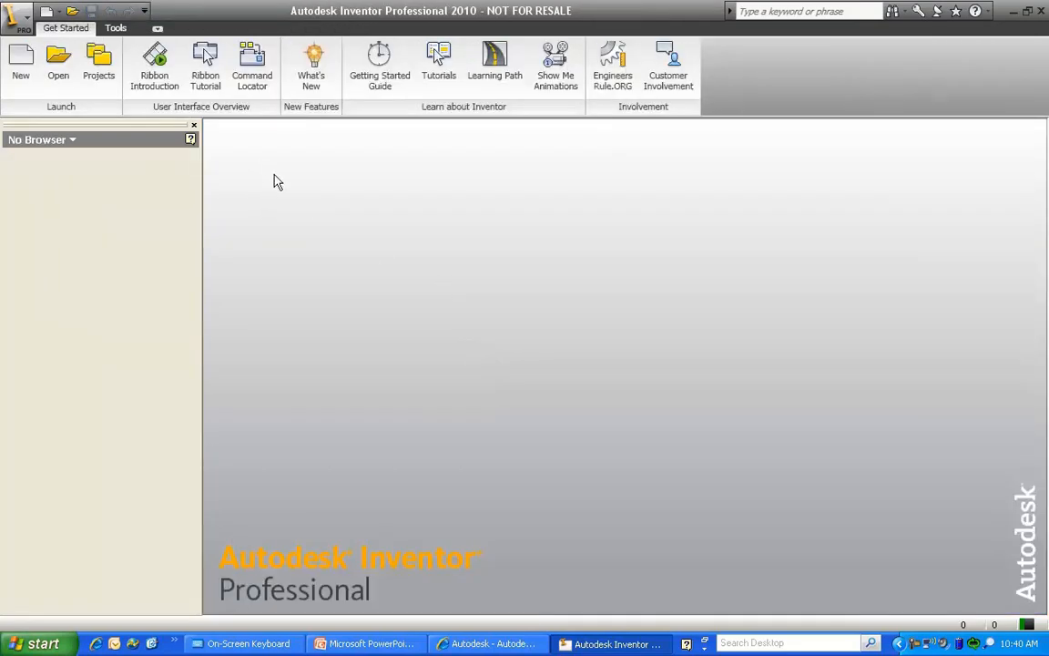
# Open the family table of the motor family from My Library in the Content Center Editor and review all its columns
pyautogui.click(116, 27)
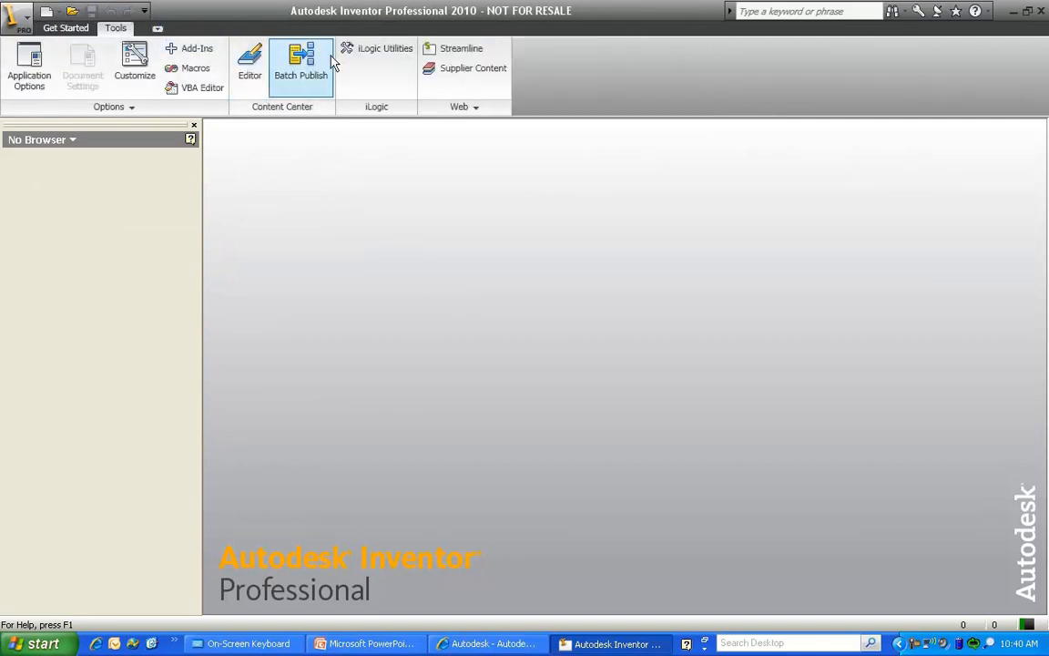
pyautogui.click(250, 64)
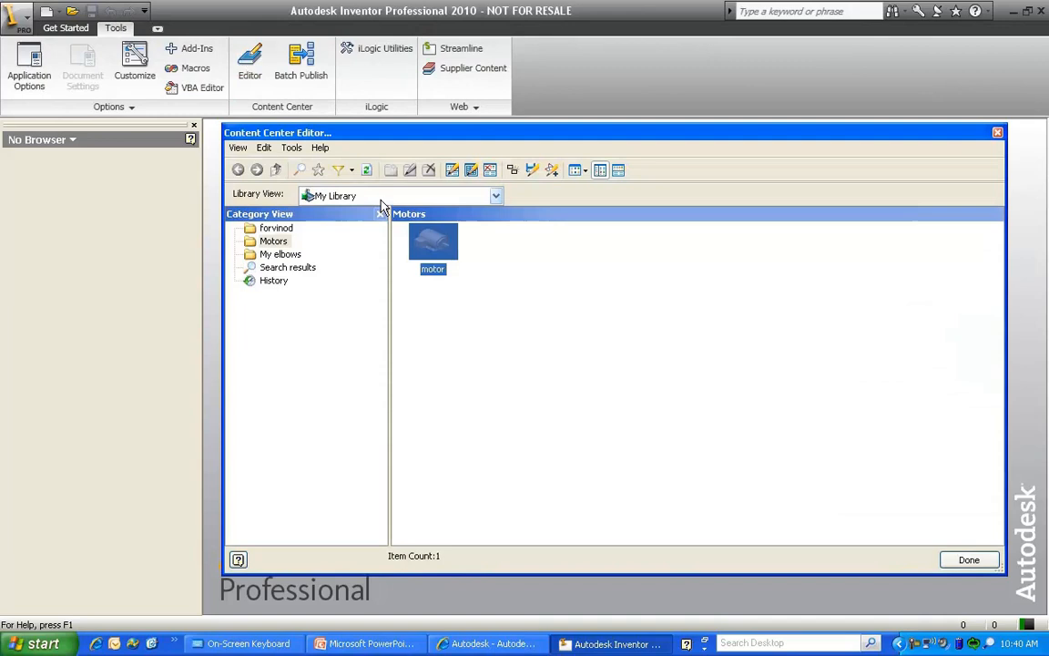
pyautogui.rightClick(426, 242)
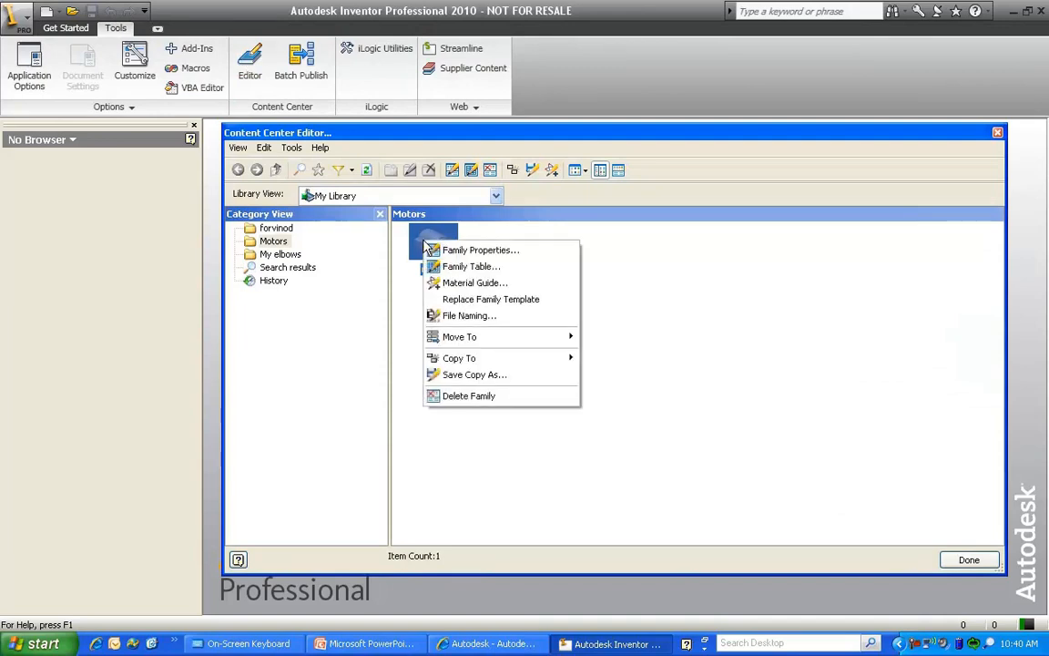
pyautogui.click(490, 264)
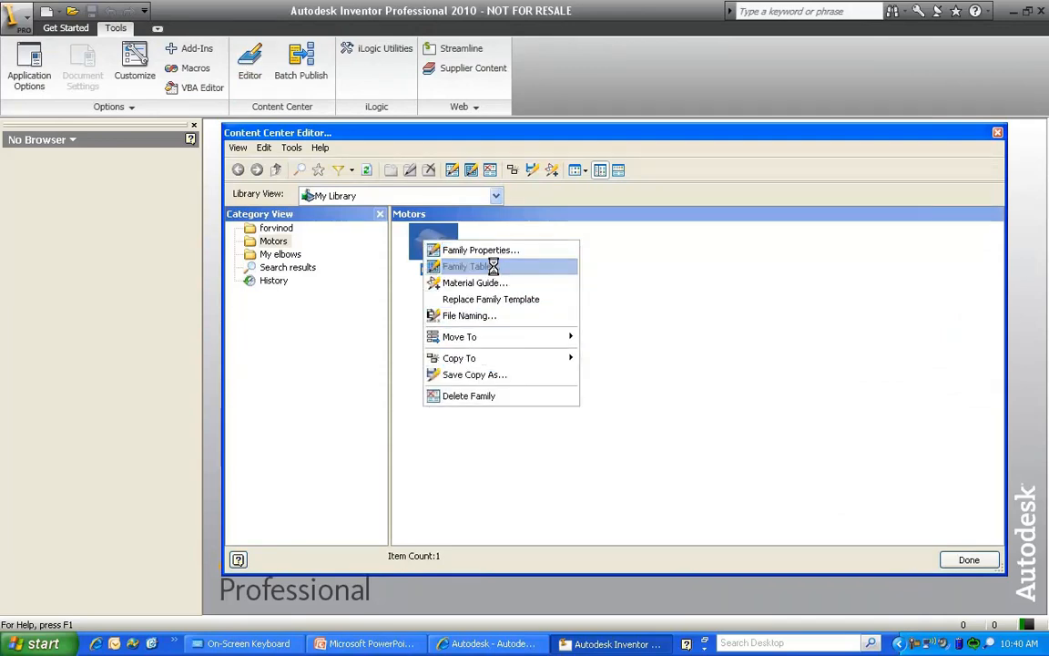
pyautogui.moveTo(234, 499); pyautogui.dragTo(768, 510)
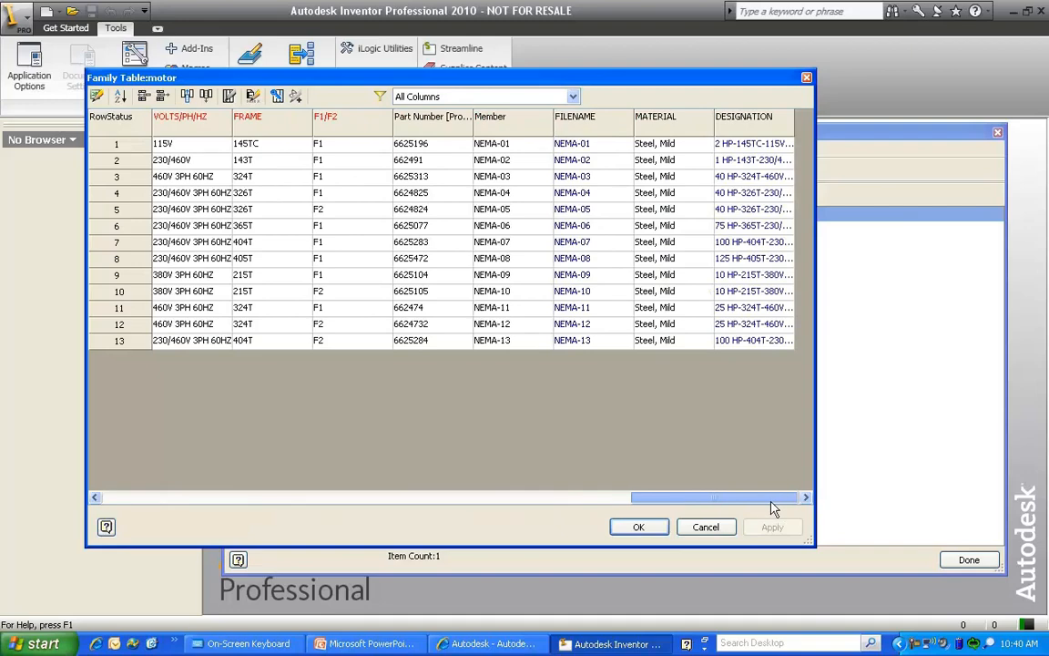
pyautogui.moveTo(791, 507); pyautogui.dragTo(220, 458)
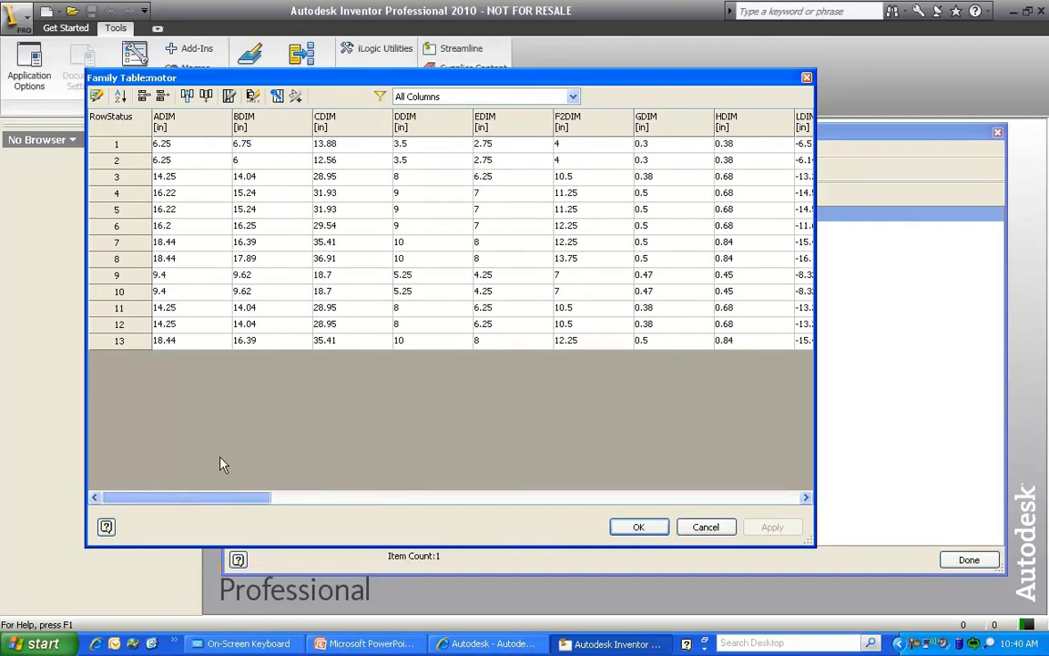
# Filter the motor family table to iProperties columns only and check which properties are mapped
pyautogui.click(572, 98)
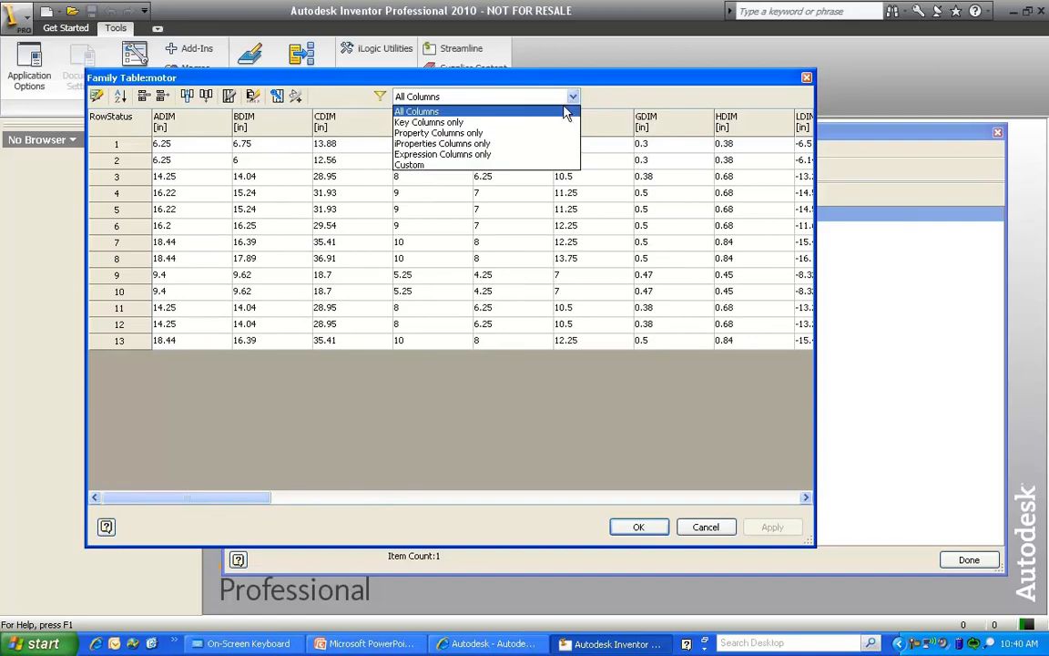
pyautogui.click(488, 144)
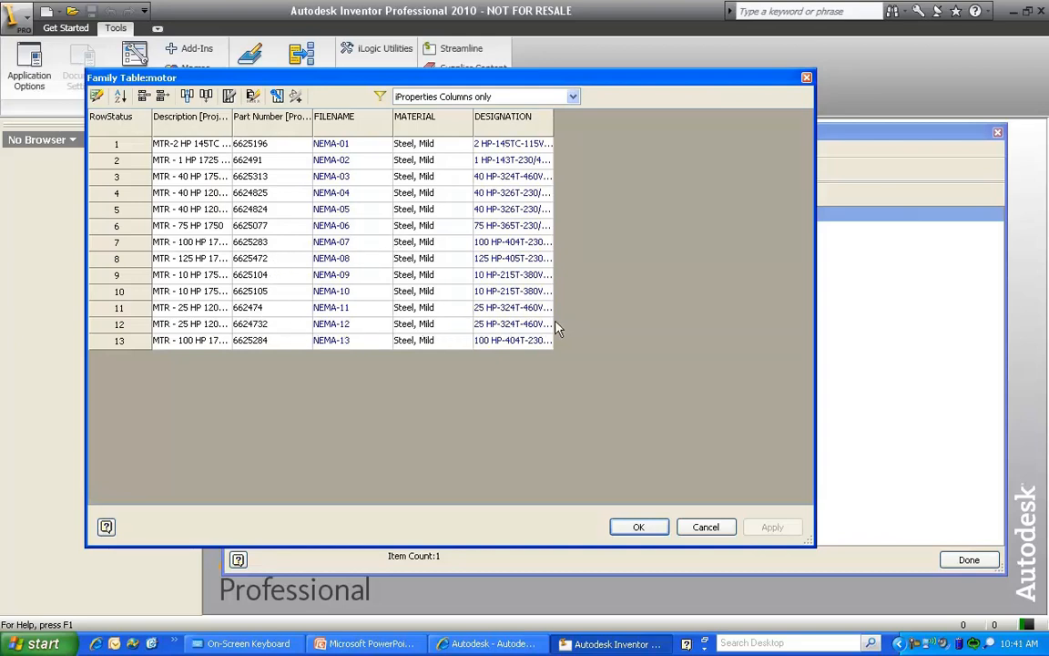
pyautogui.click(573, 97)
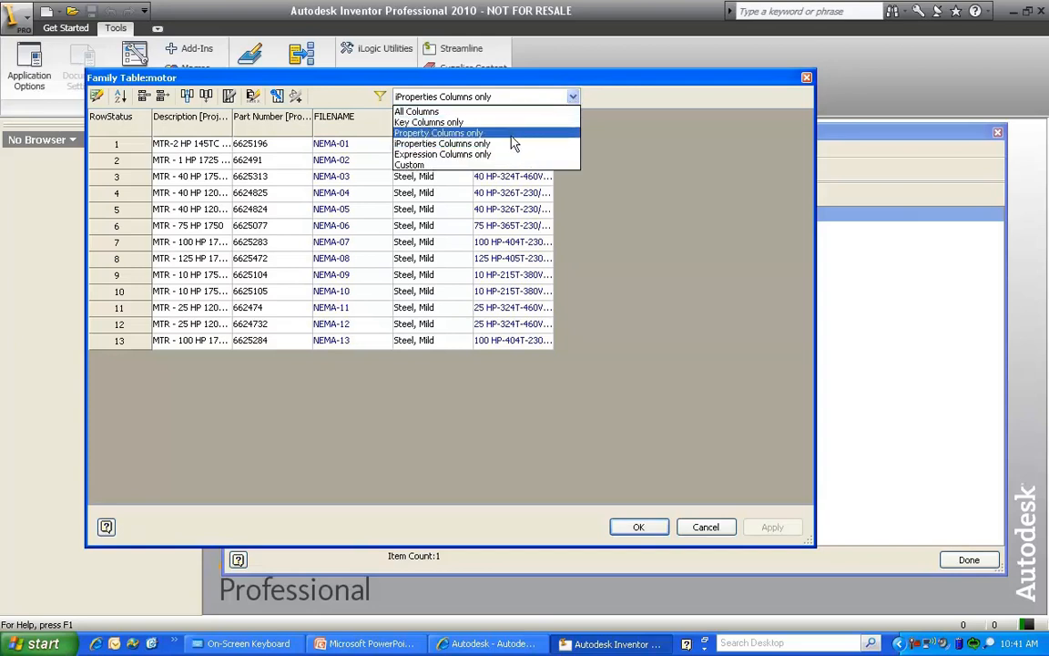
pyautogui.click(608, 122)
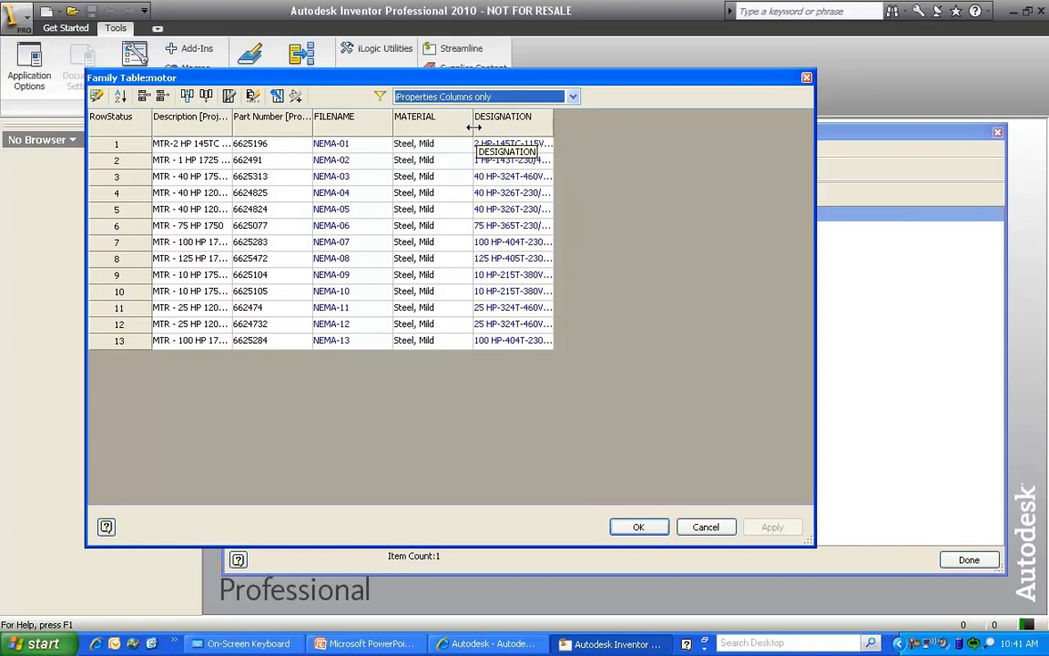
# Add a column named Stocknumber after the DESIGNATION column of the motor family table
pyautogui.rightClick(533, 126)
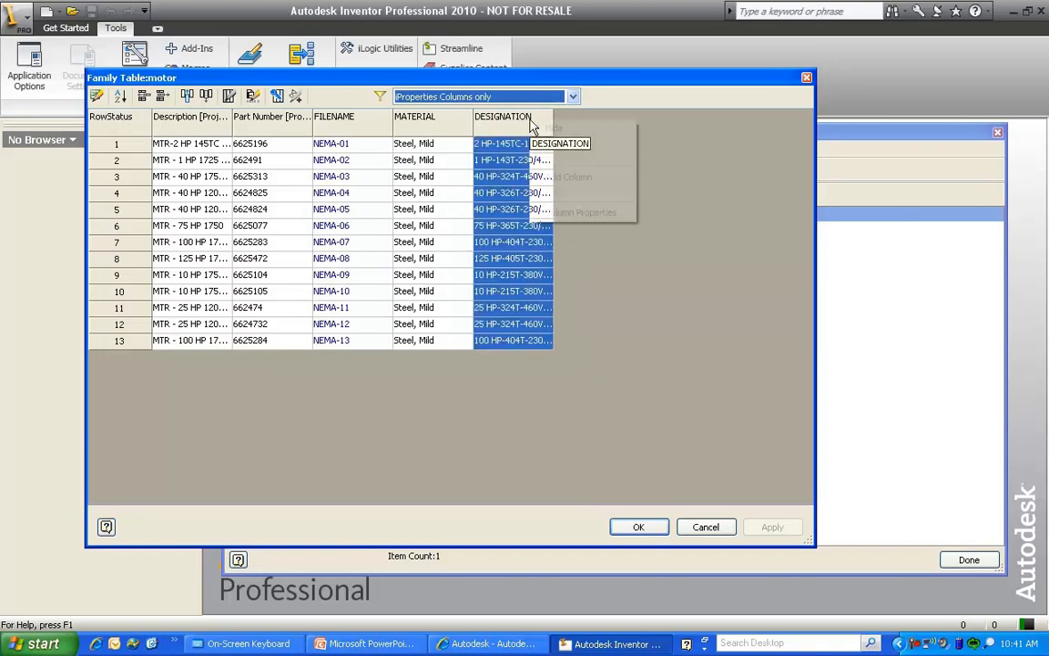
pyautogui.click(570, 176)
pyautogui.moveTo(230, 20); pyautogui.dragTo(701, 158)
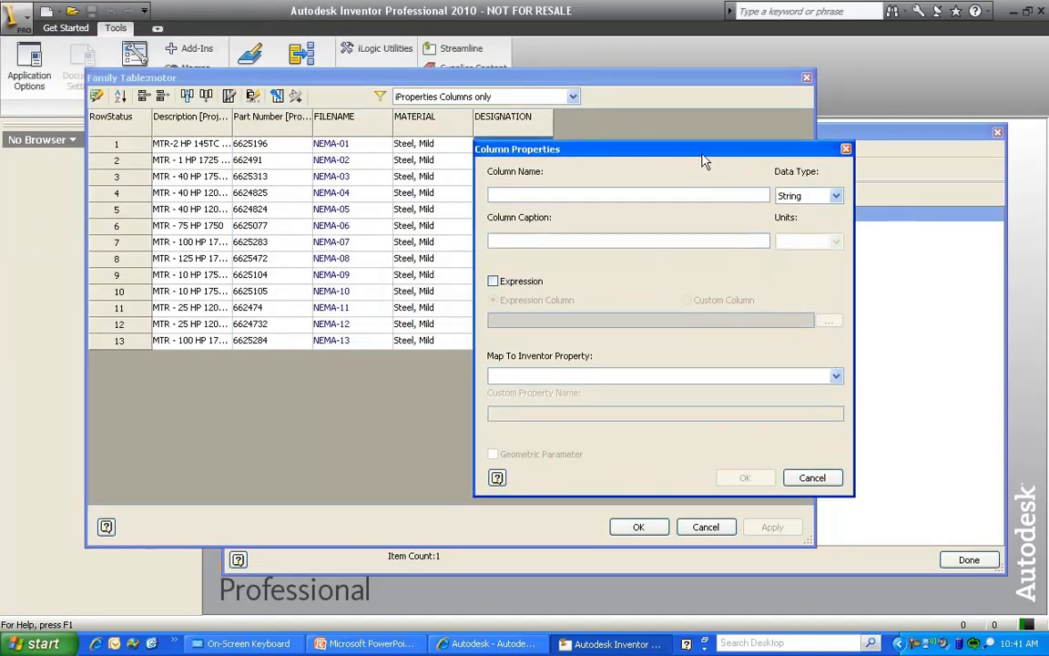
pyautogui.write('St')
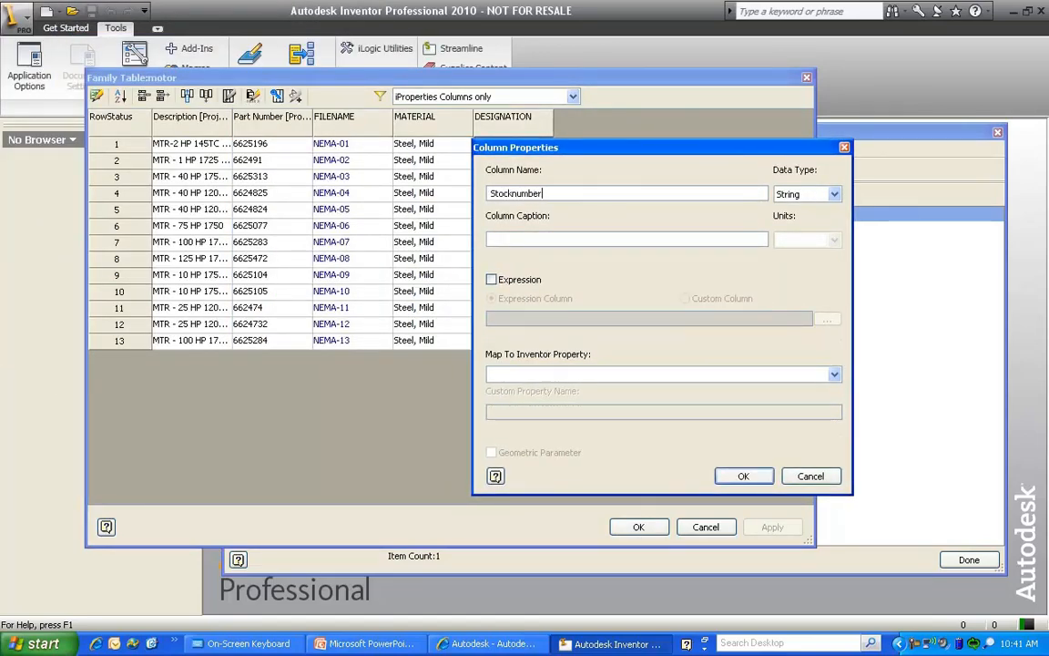
pyautogui.write('ocknumber')
# Make Stocknumber an expression column containing an empty quoted string and map it to Project.Stock Number
pyautogui.click(491, 280)
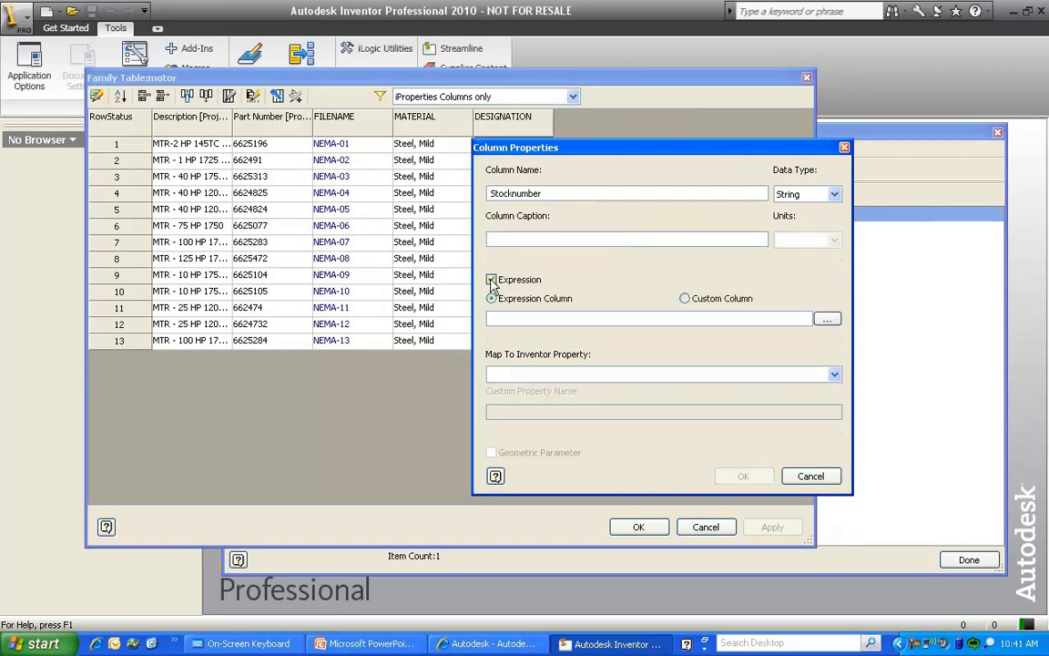
pyautogui.click(826, 318)
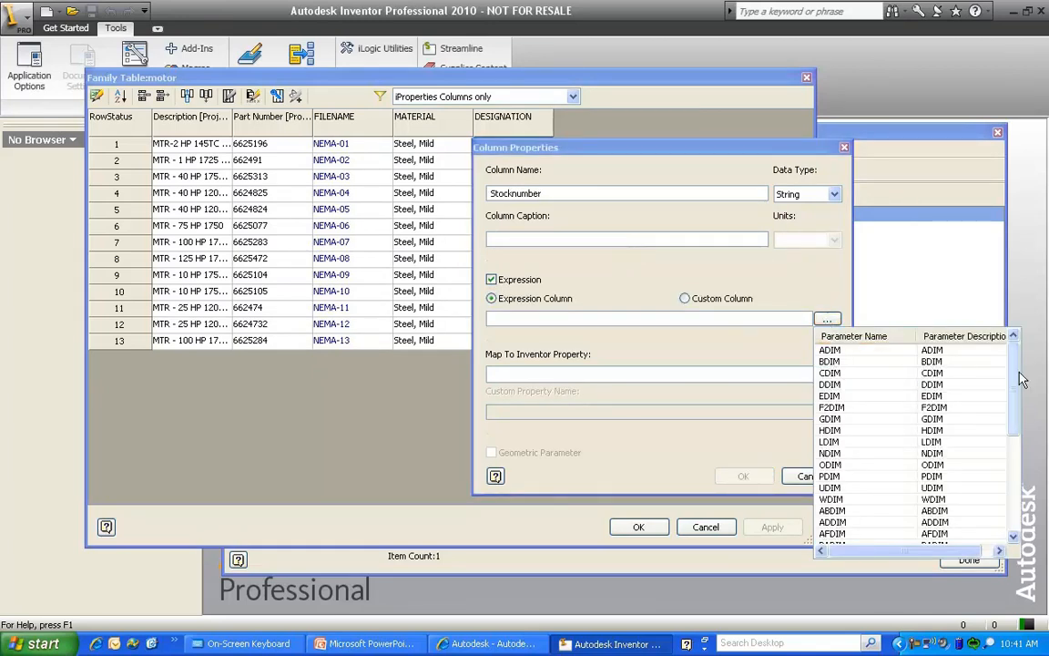
pyautogui.click(736, 352)
pyautogui.click(832, 376)
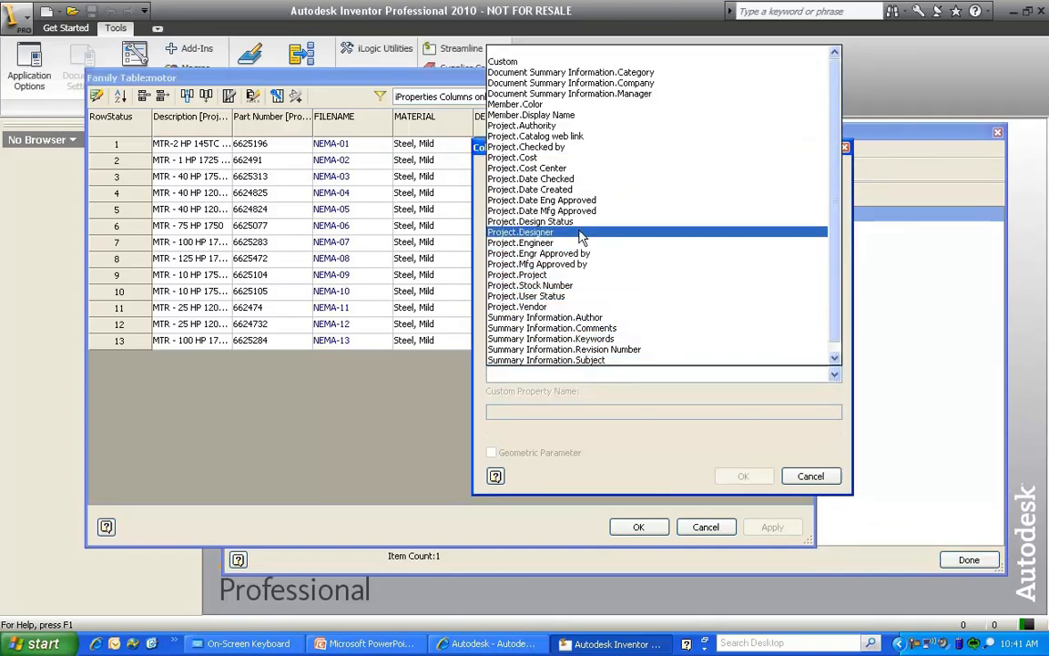
pyautogui.click(560, 287)
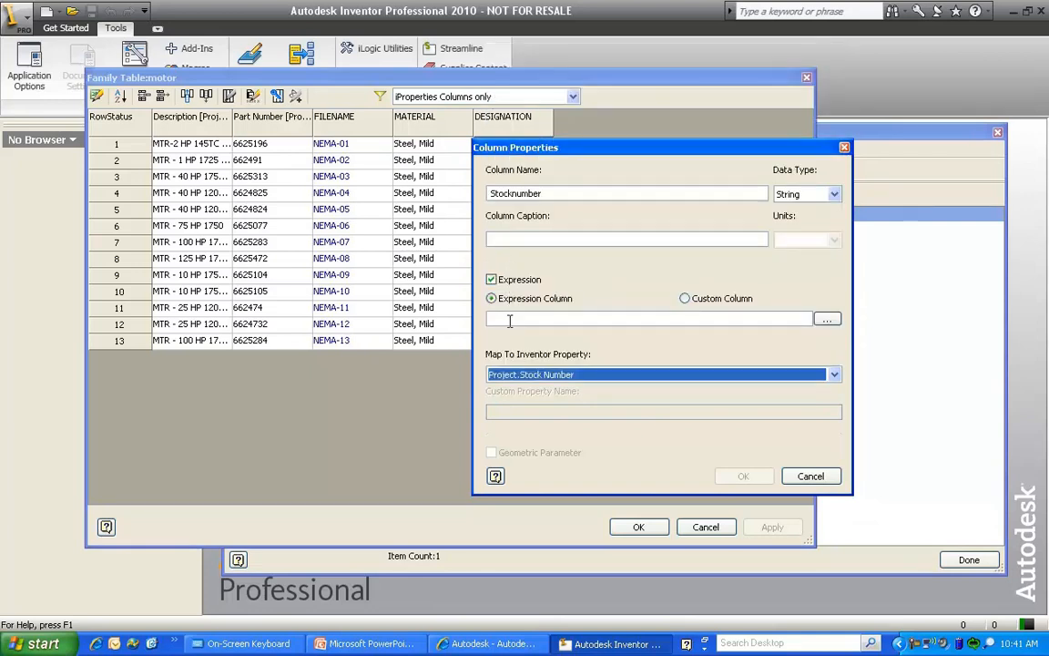
pyautogui.click(592, 319)
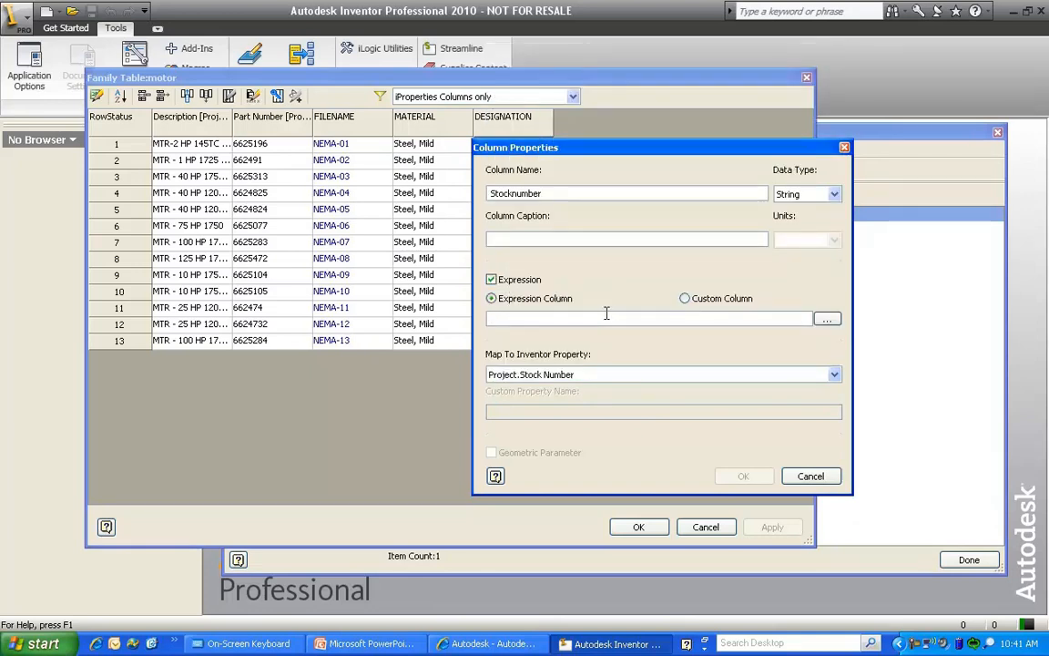
pyautogui.moveTo(660, 158); pyautogui.dragTo(797, 116)
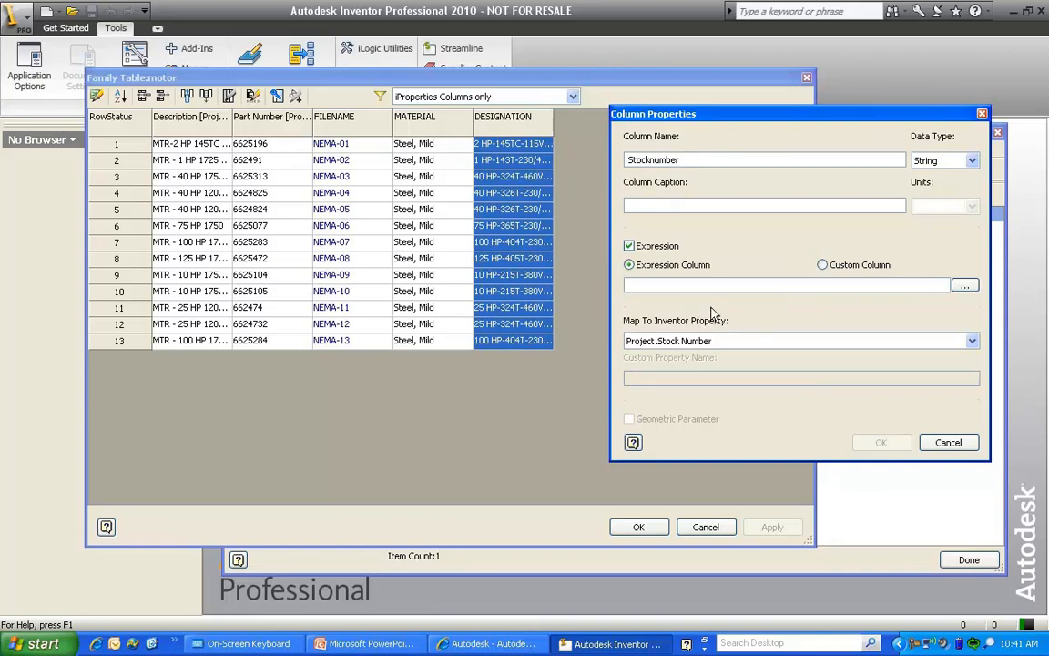
pyautogui.write('""')
pyautogui.click(881, 443)
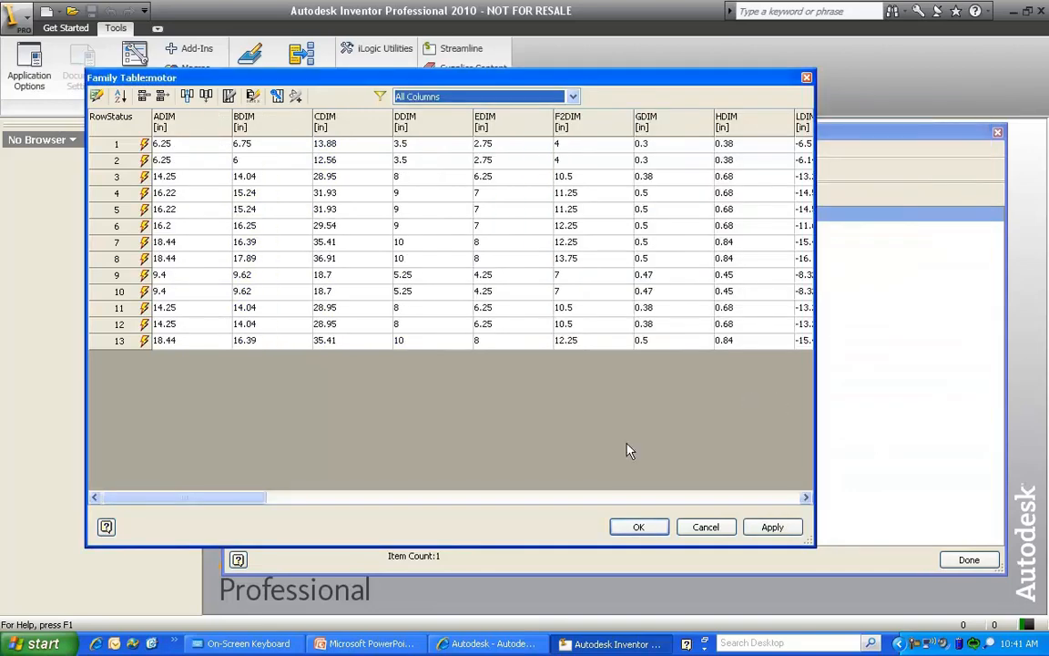
# Review the Stocknumber column among all columns, discard the family table changes, and close the Content Center Editor
pyautogui.moveTo(182, 497); pyautogui.dragTo(816, 504)
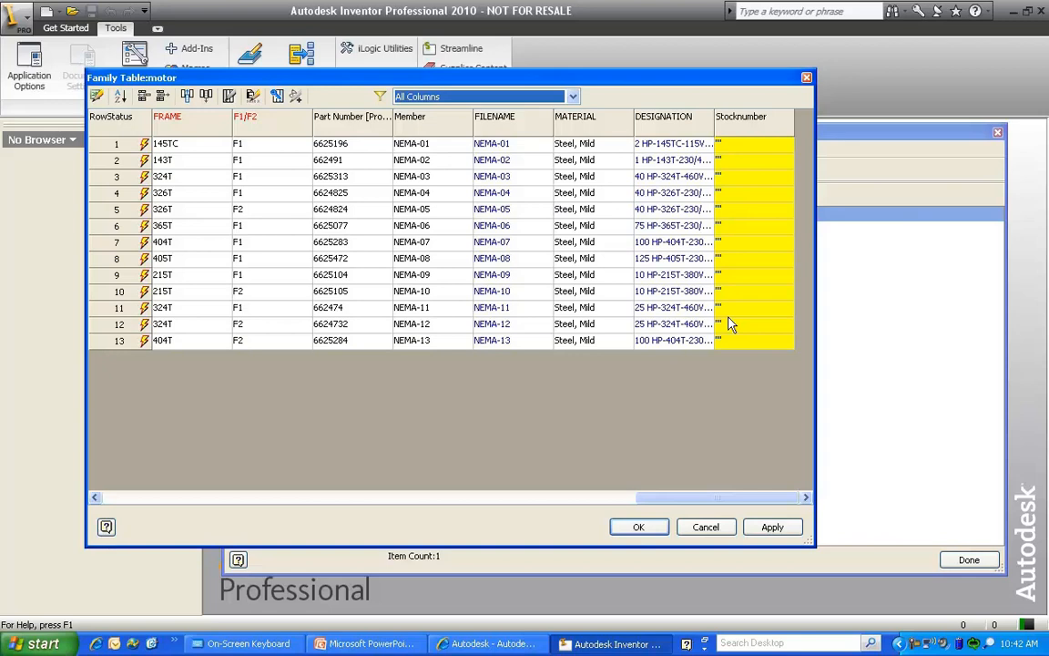
pyautogui.click(708, 527)
pyautogui.click(997, 133)
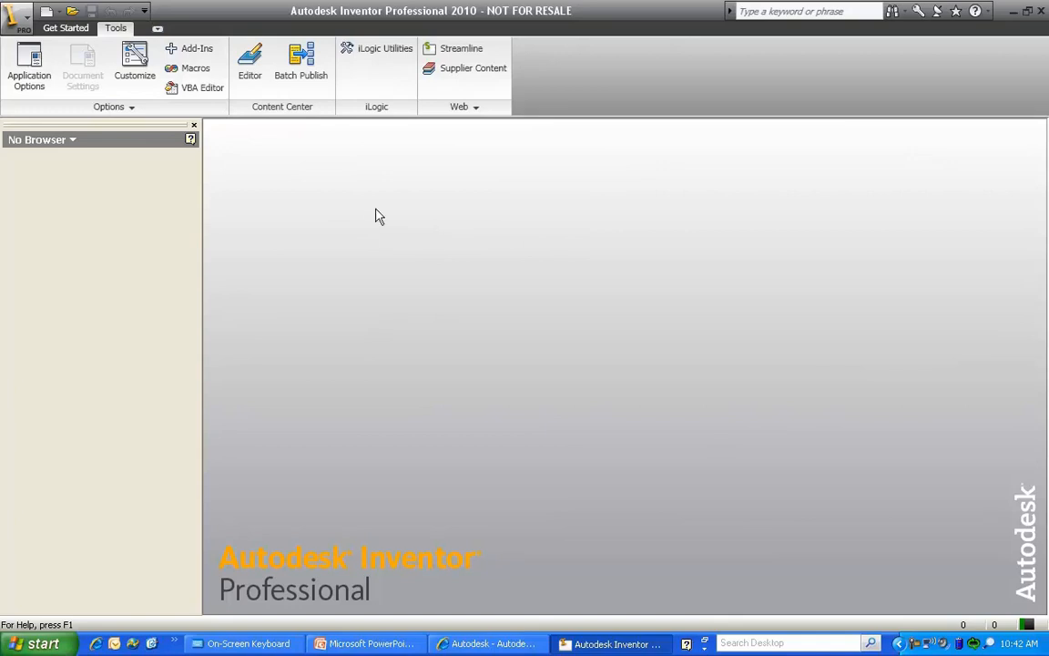
# Create a new assembly file
pyautogui.click(62, 13)
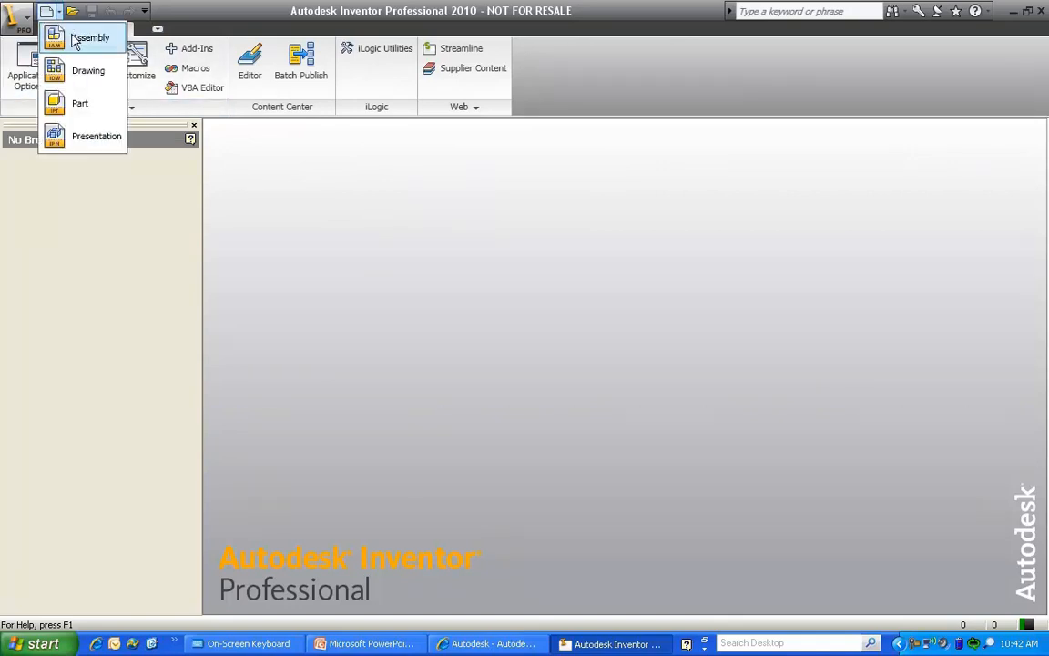
pyautogui.click(87, 38)
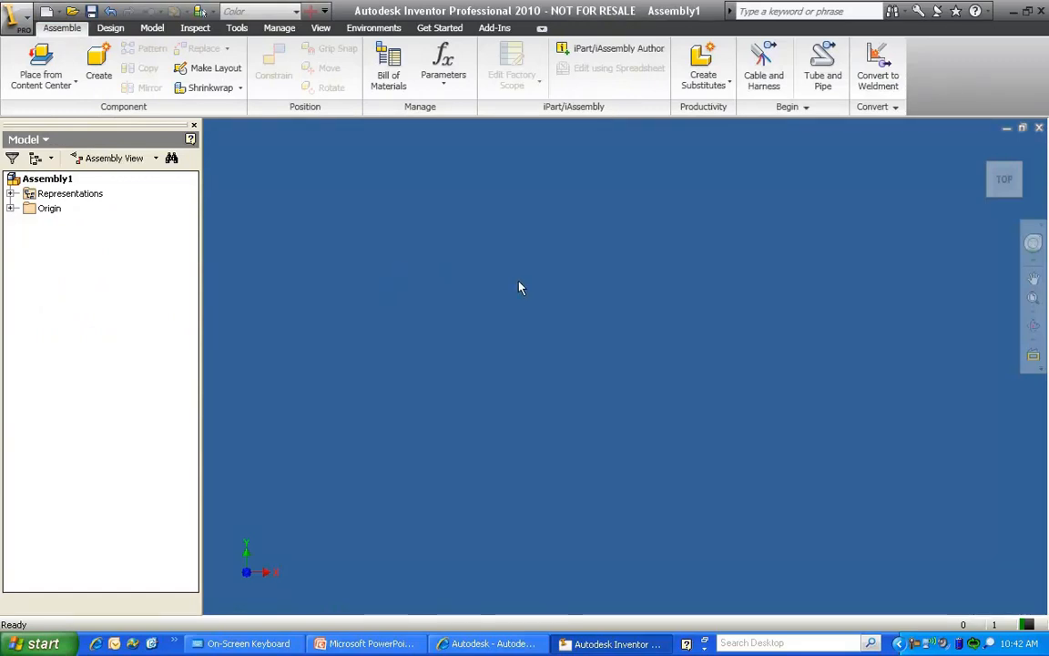
pyautogui.rightClick(451, 266)
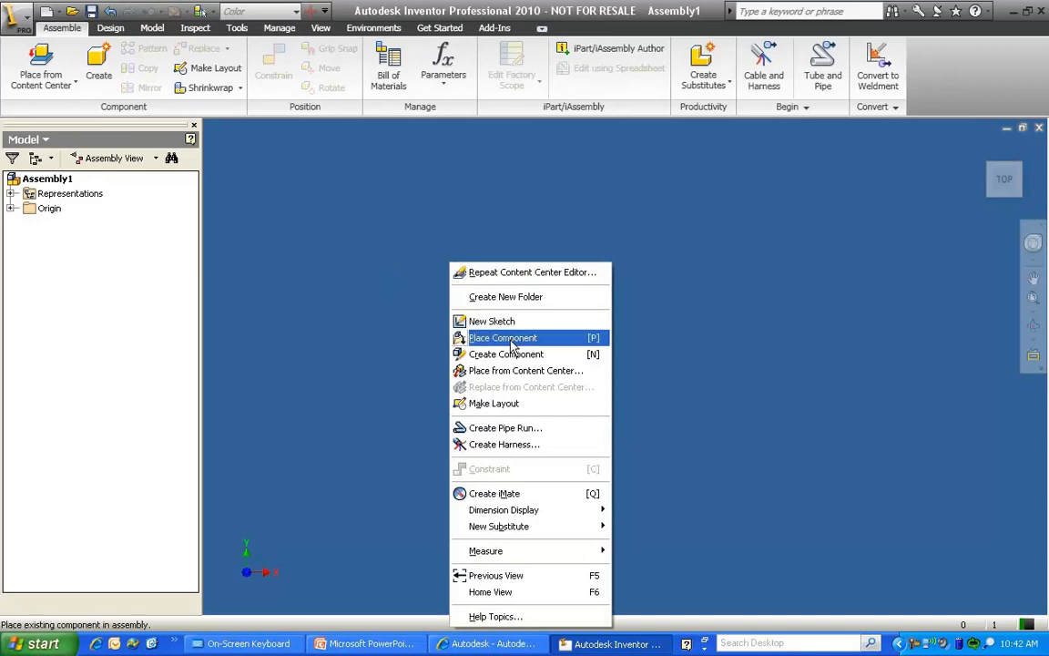
pyautogui.click(500, 338)
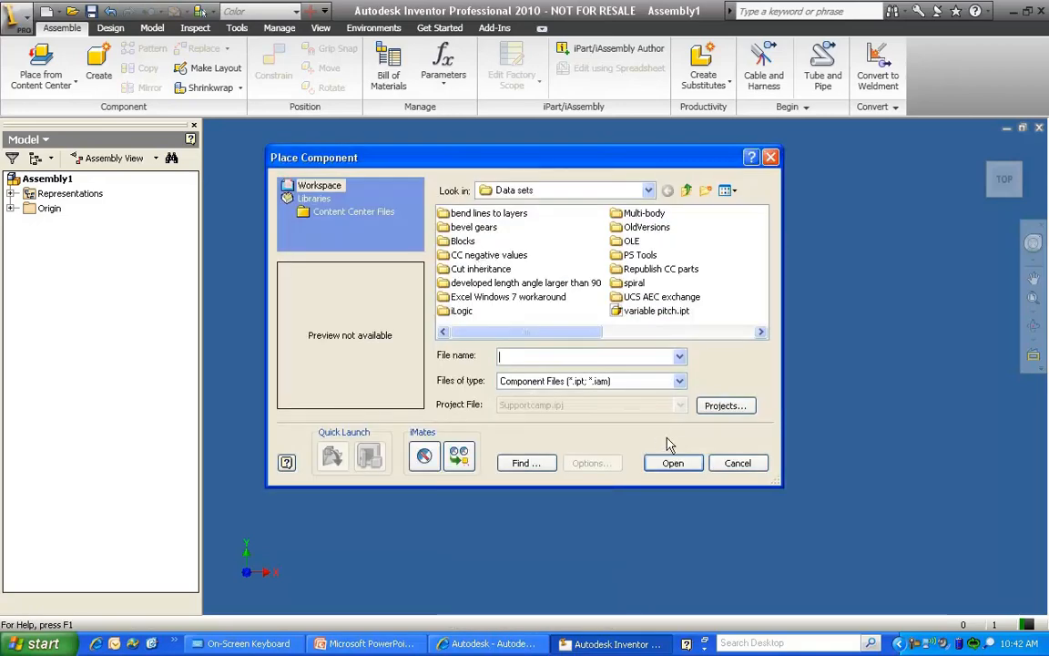
pyautogui.press('Escape')
# From the Motors category of Content Center, choose the 2 HP, 145TC, 115V, F1 motor for placement as a custom part
pyautogui.rightClick(515, 292)
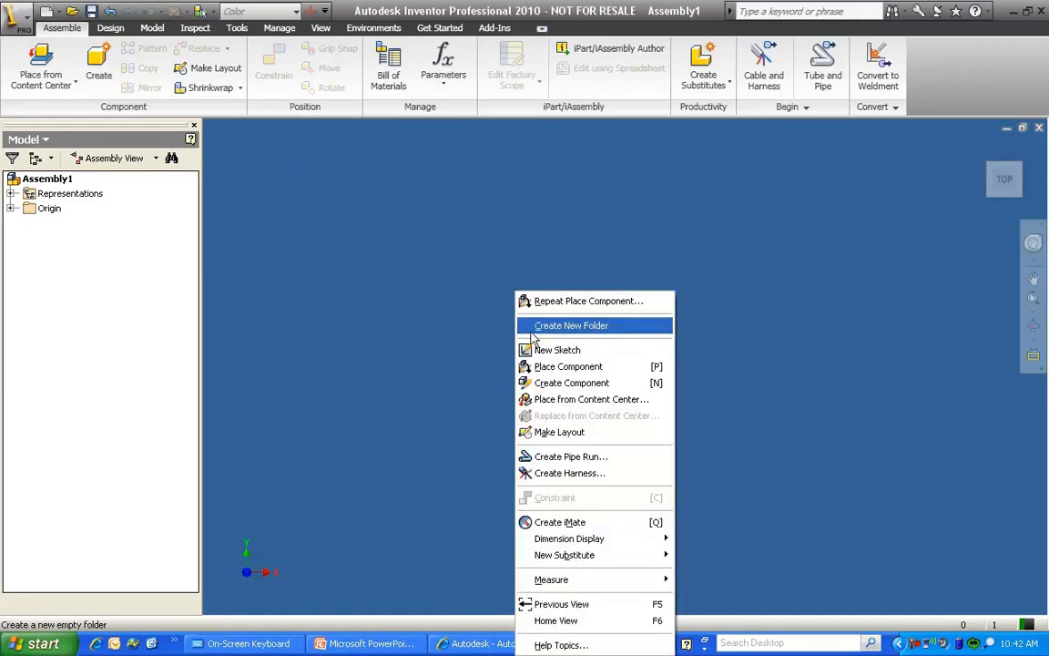
pyautogui.click(576, 401)
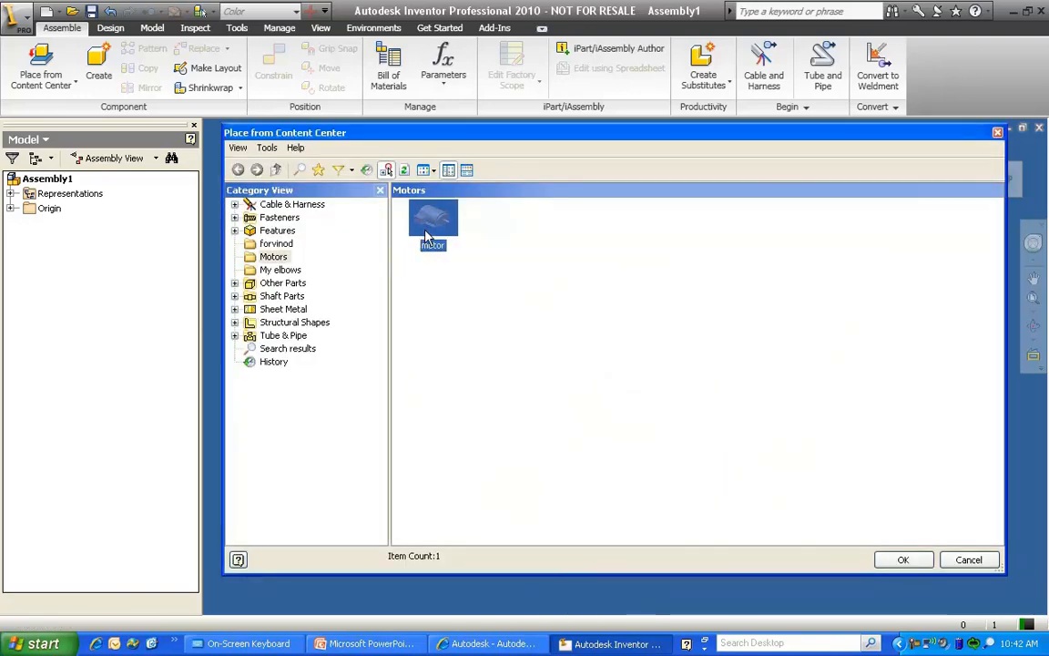
pyautogui.doubleClick(428, 229)
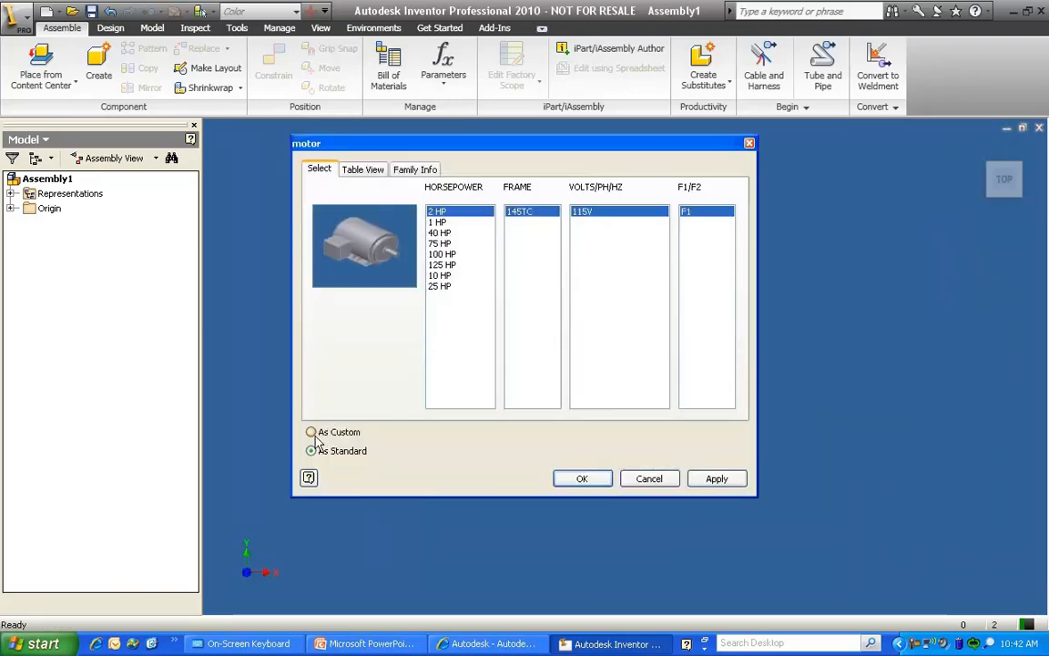
pyautogui.click(312, 432)
pyautogui.click(585, 483)
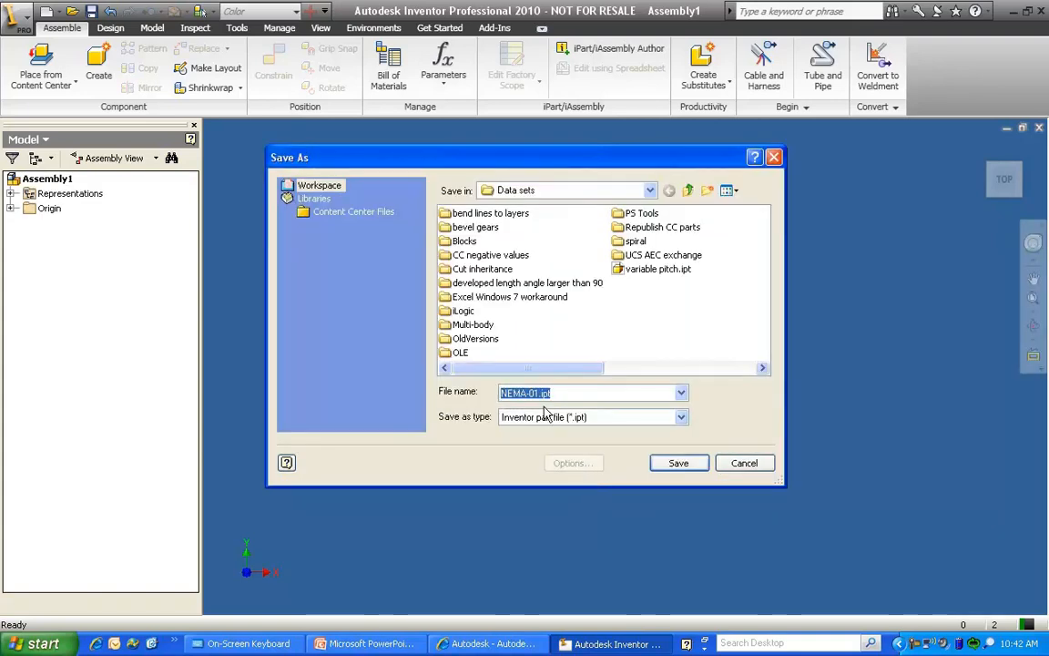
# Save the custom motor part as motorwithoutstocknr in the Data sets folder
pyautogui.write('d')
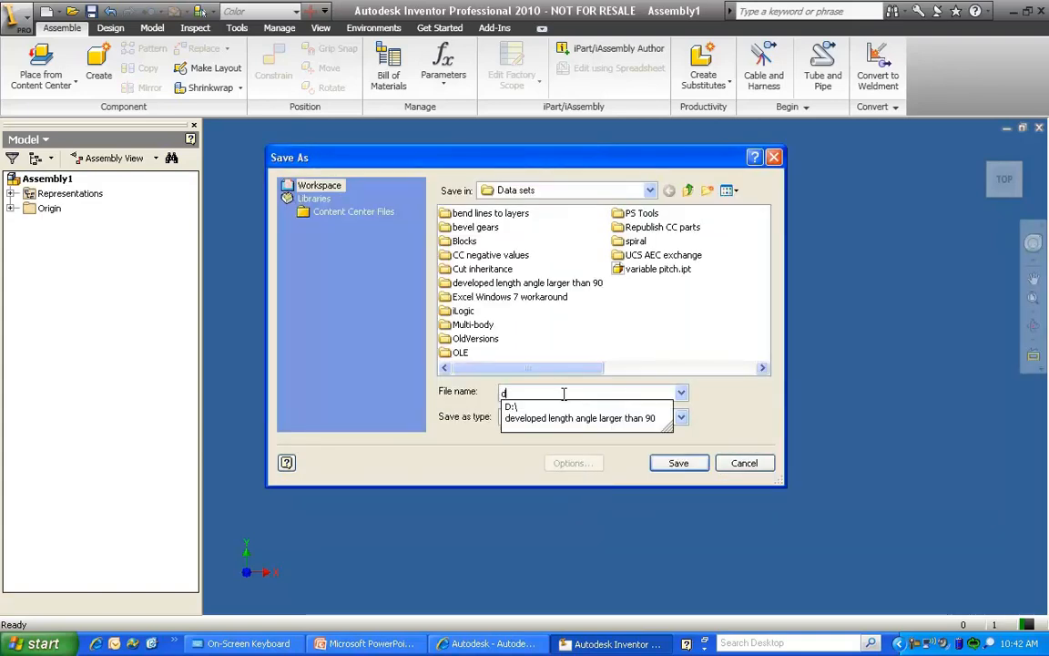
pyautogui.press('BackSpace')
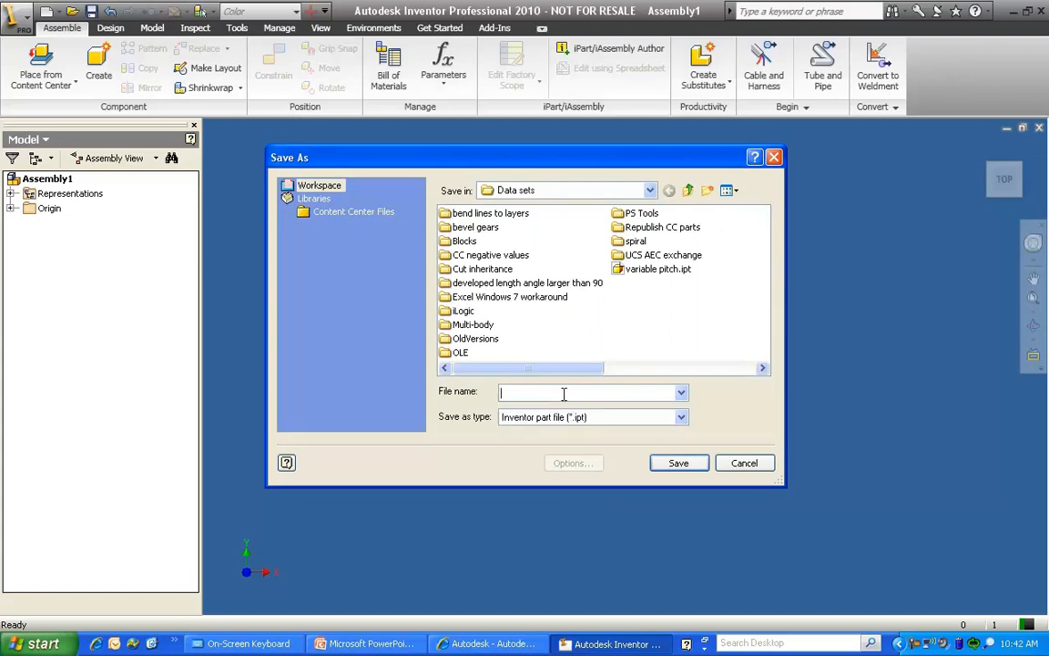
pyautogui.write('motorw')
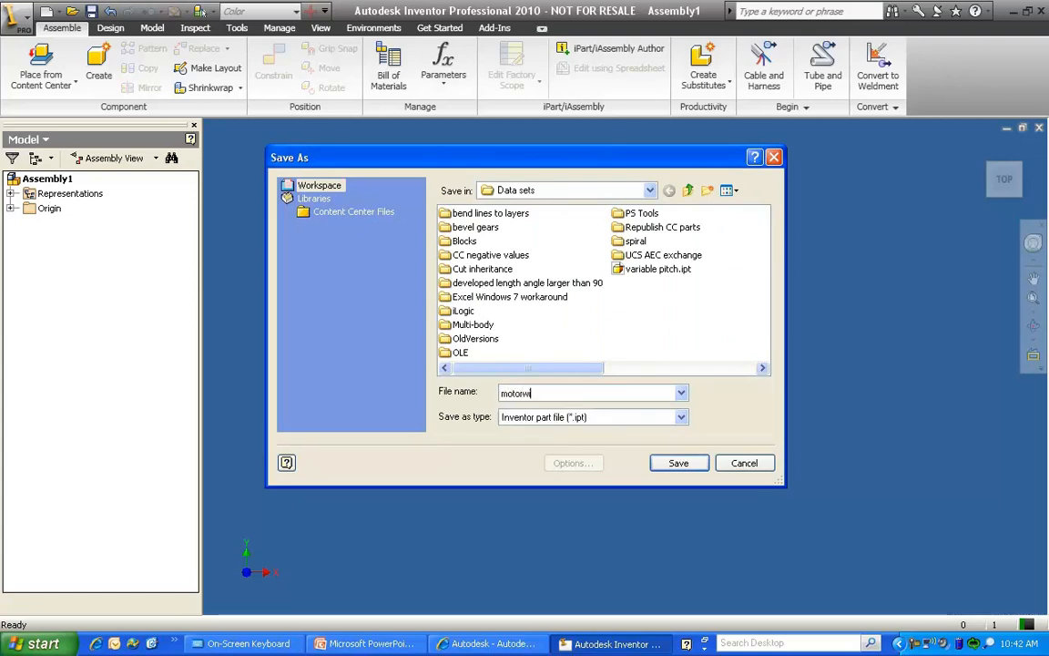
pyautogui.write('ithoutstockm')
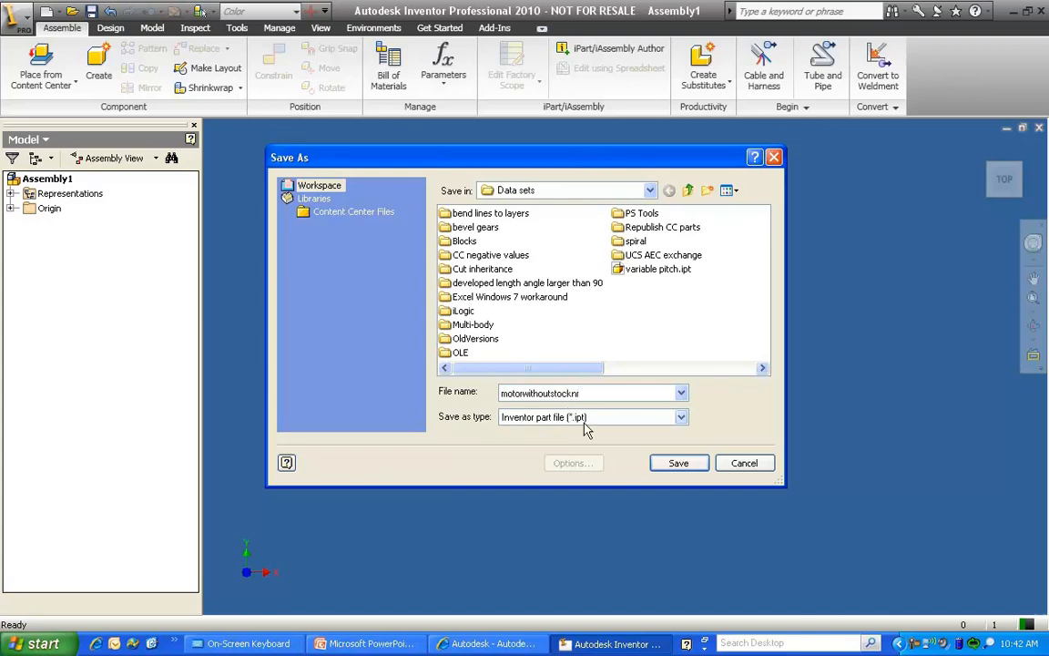
pyautogui.click(679, 463)
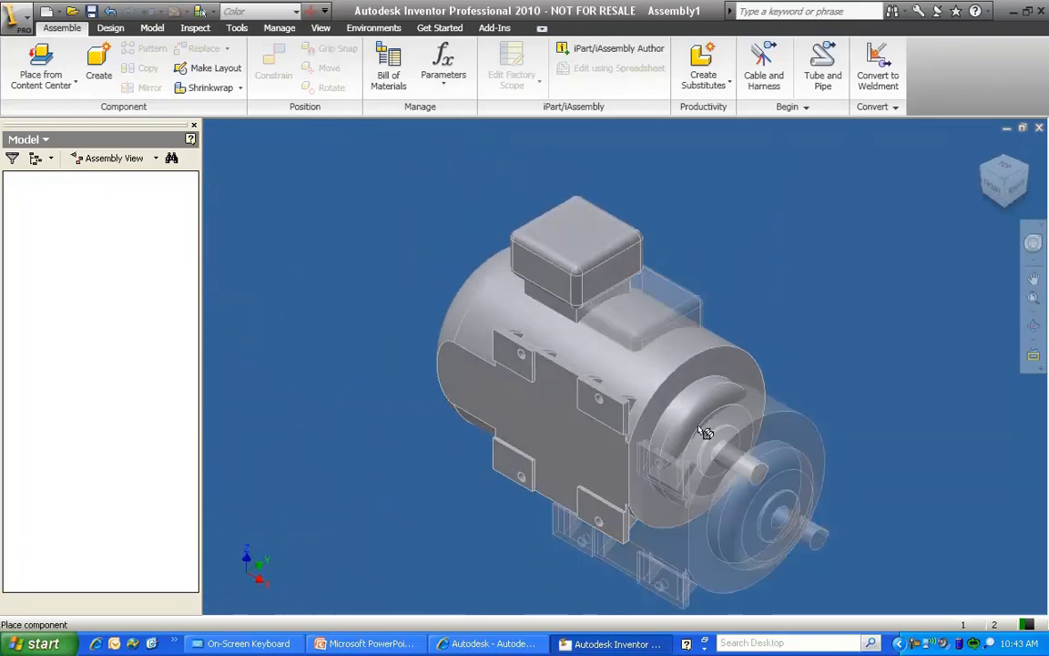
# Place one instance of the custom motor in the assembly, and close the assembly without saving it
pyautogui.click(706, 433)
pyautogui.rightClick(791, 311)
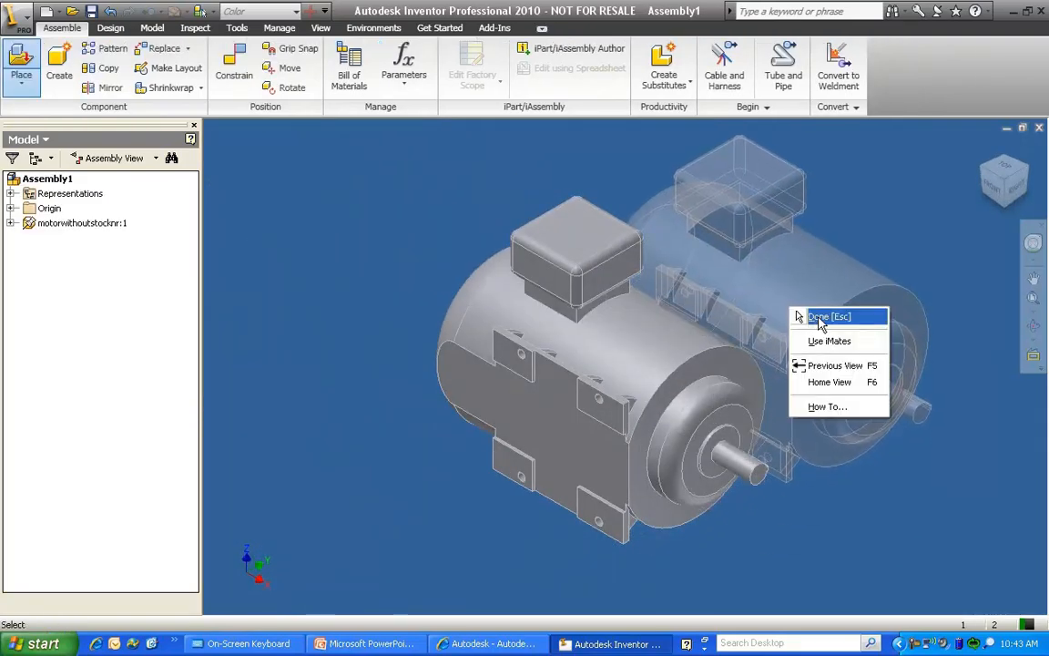
pyautogui.click(817, 318)
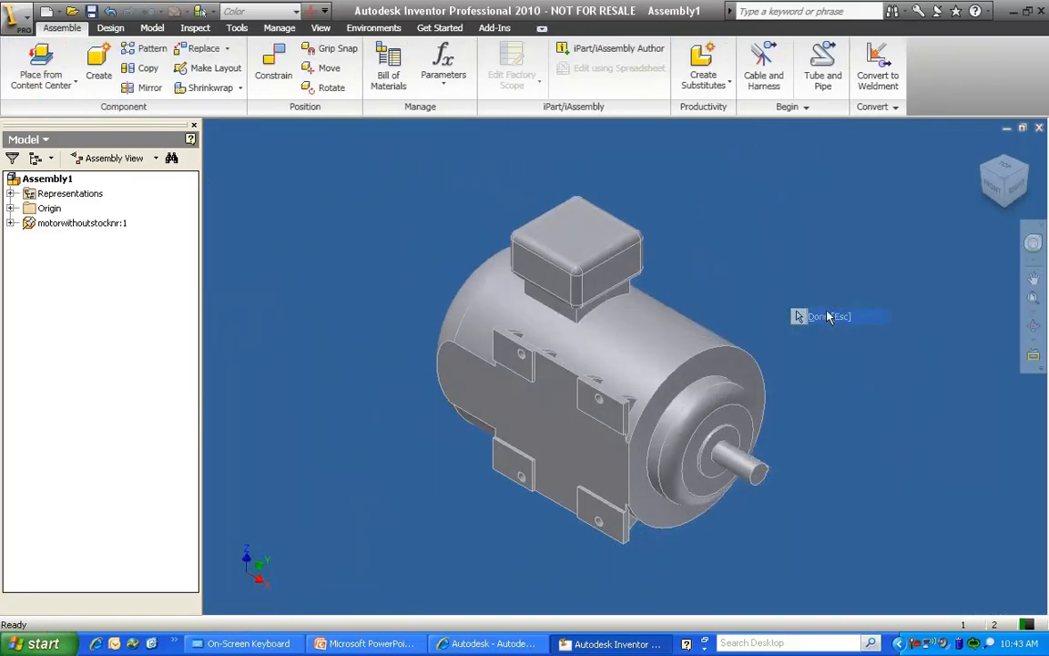
pyautogui.click(1039, 128)
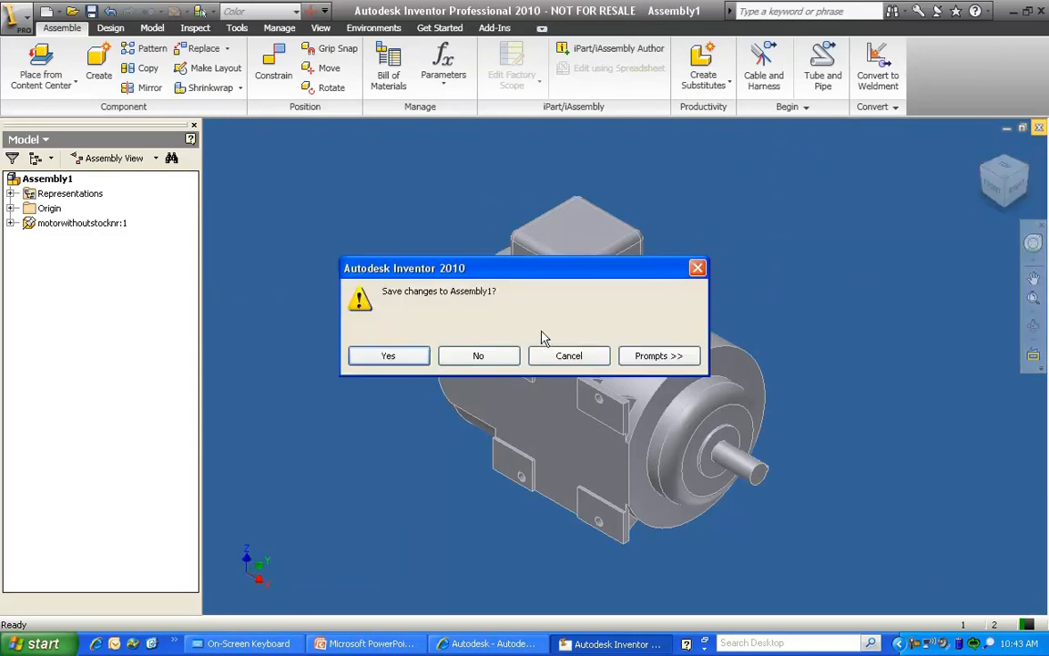
pyautogui.click(482, 354)
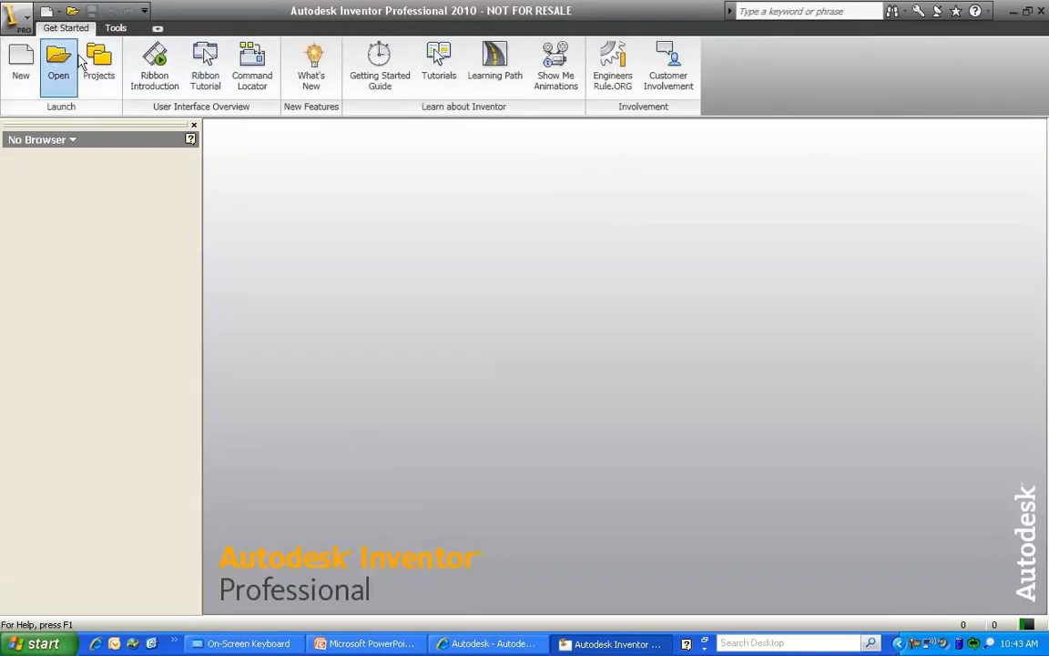
# Open the part motorwithoutstocknr.ipt from the Data sets folder
pyautogui.click(76, 60)
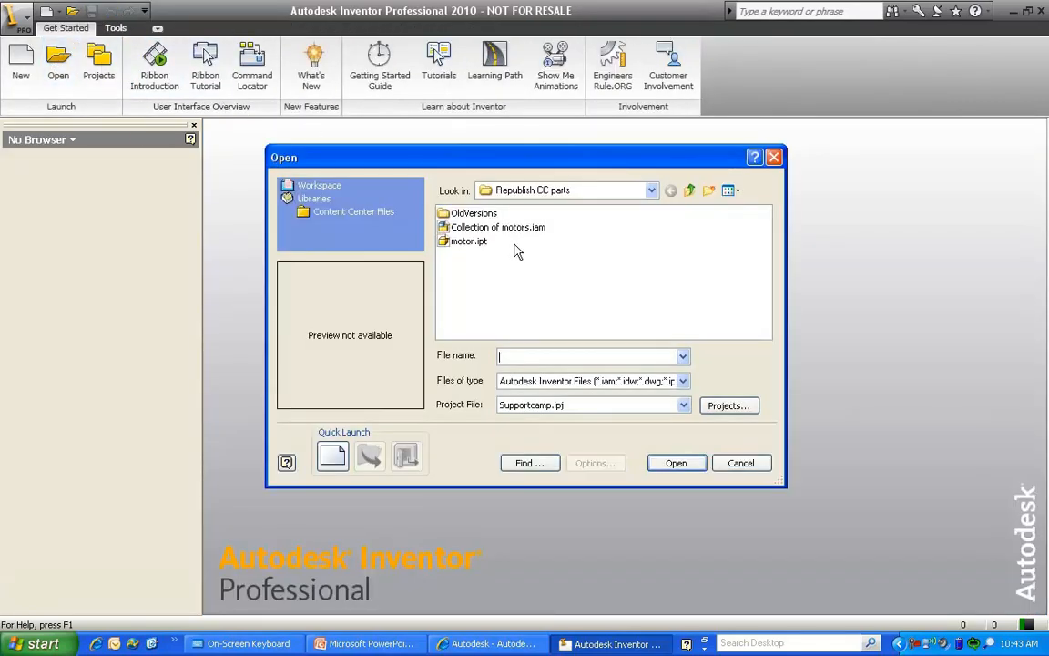
pyautogui.click(692, 191)
pyautogui.click(660, 310)
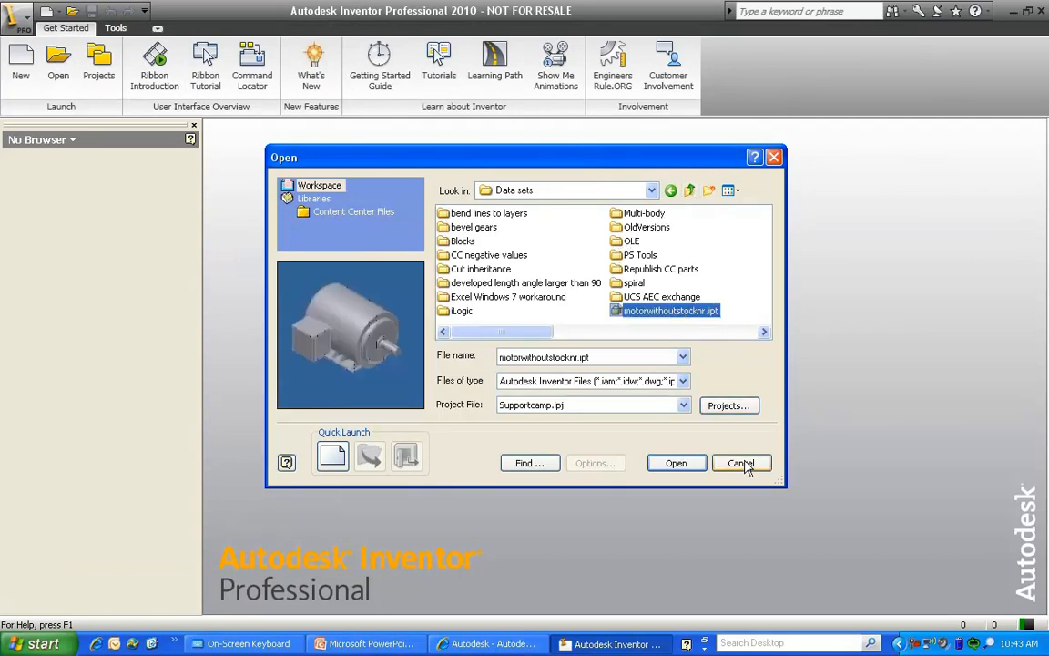
pyautogui.click(675, 462)
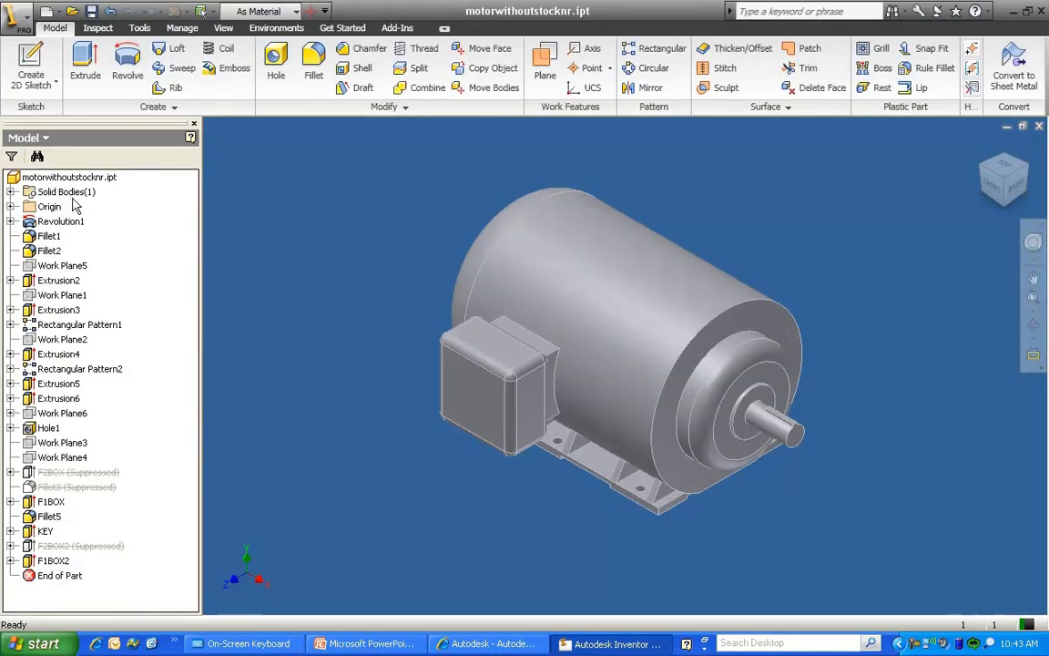
# Clear the Stock Number in the motor part's project iProperties, and save and close the part
pyautogui.rightClick(53, 184)
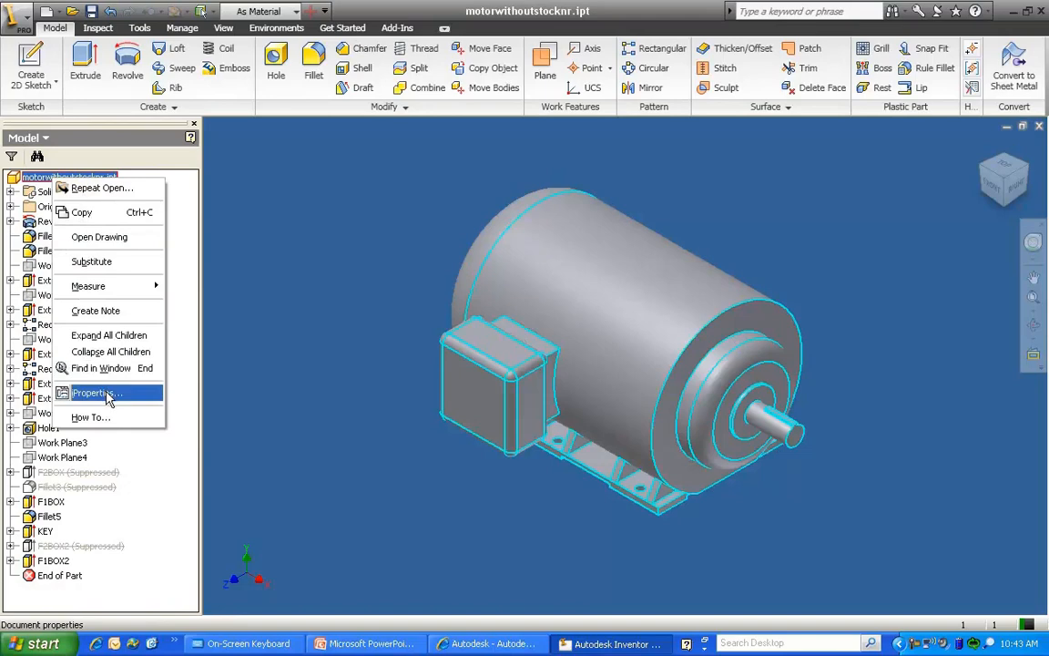
pyautogui.click(98, 356)
pyautogui.click(451, 90)
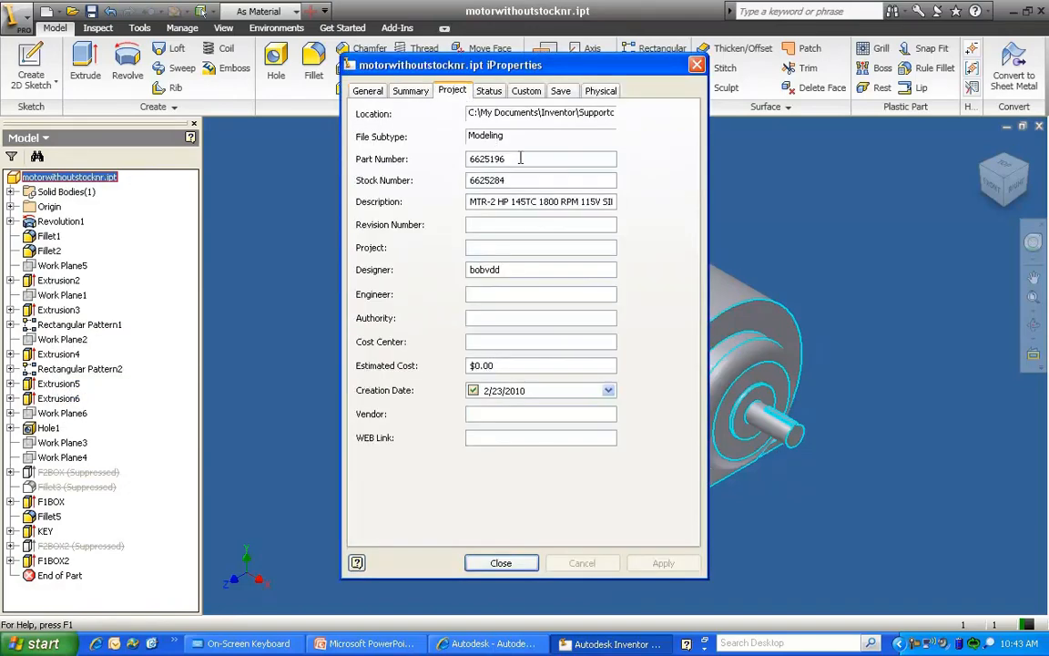
pyautogui.moveTo(517, 179); pyautogui.dragTo(468, 180)
pyautogui.press('Delete')
pyautogui.click(508, 562)
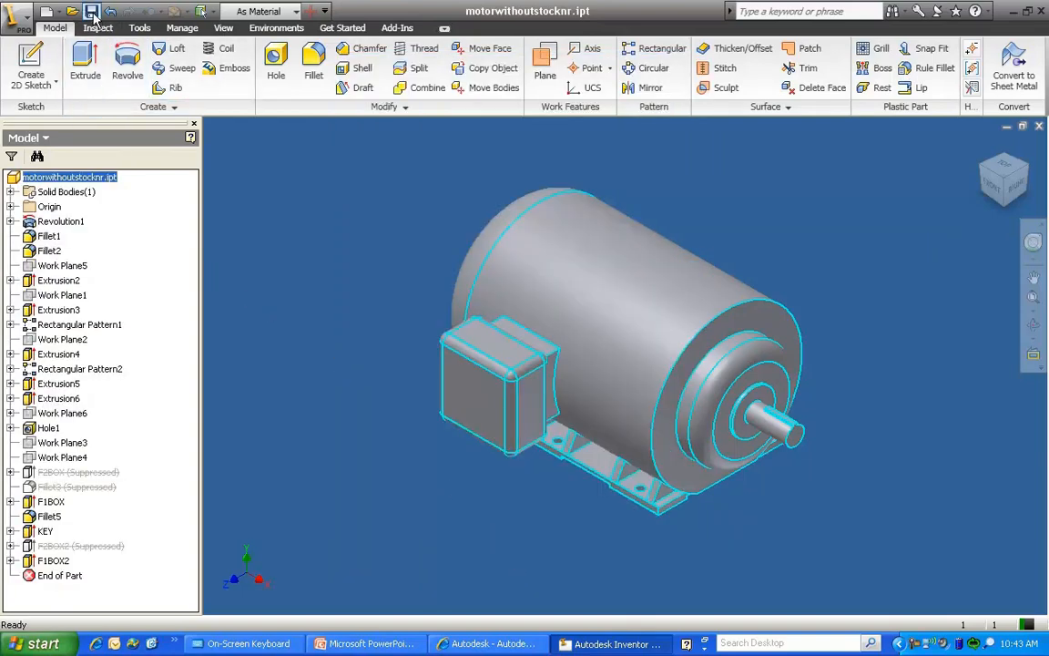
pyautogui.click(374, 204)
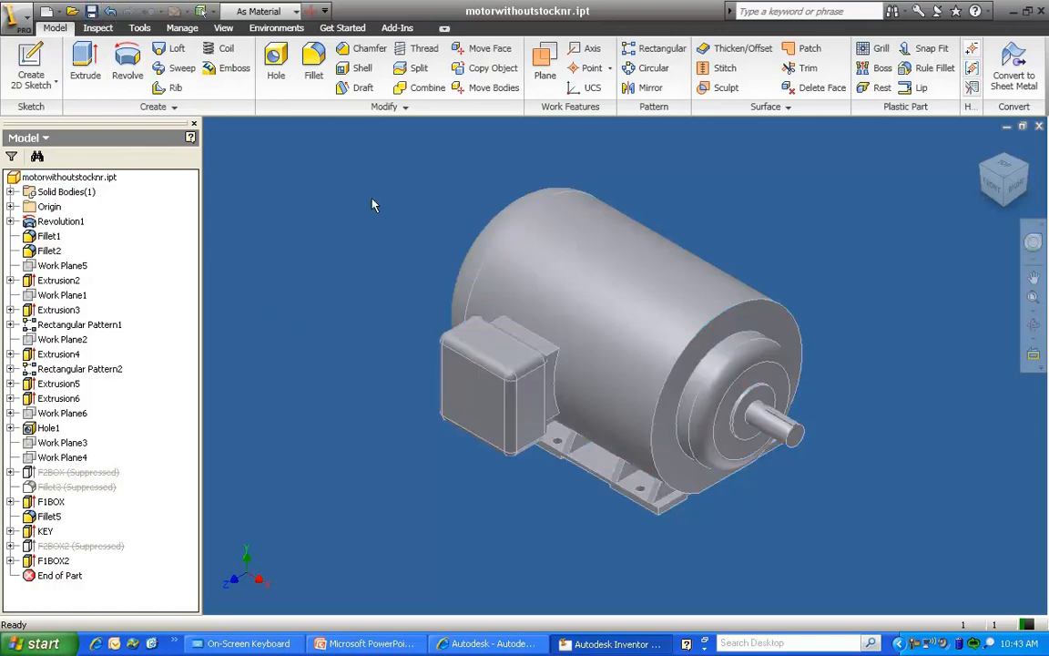
pyautogui.click(1041, 130)
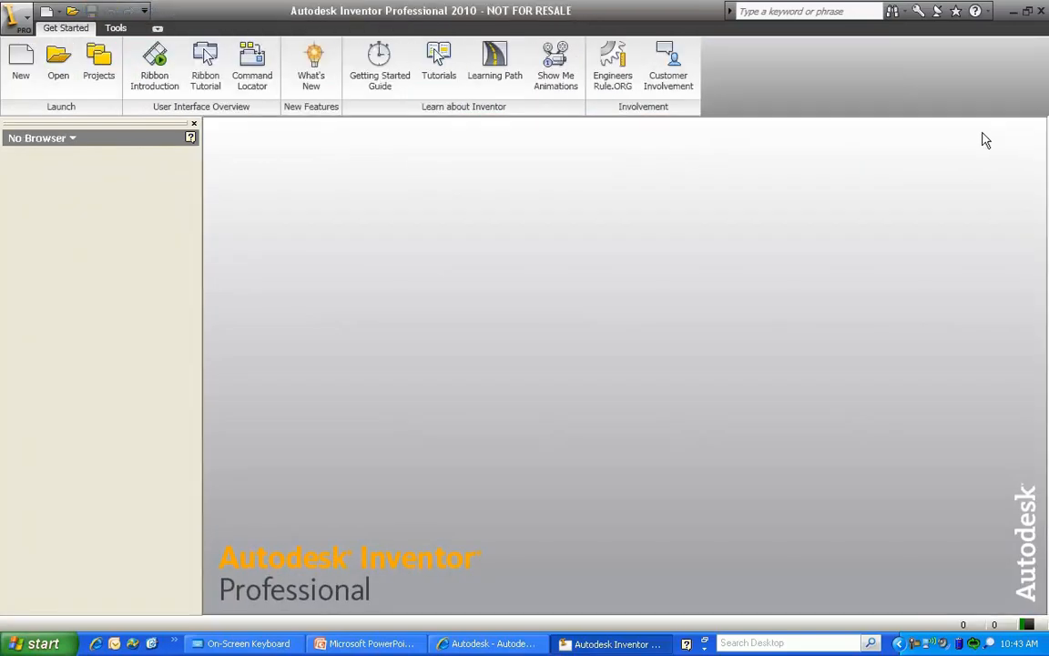
# Replace the template of the motor family in My Library with motorwithoutstocknr.ipt, and close the Content Center Editor
pyautogui.click(115, 28)
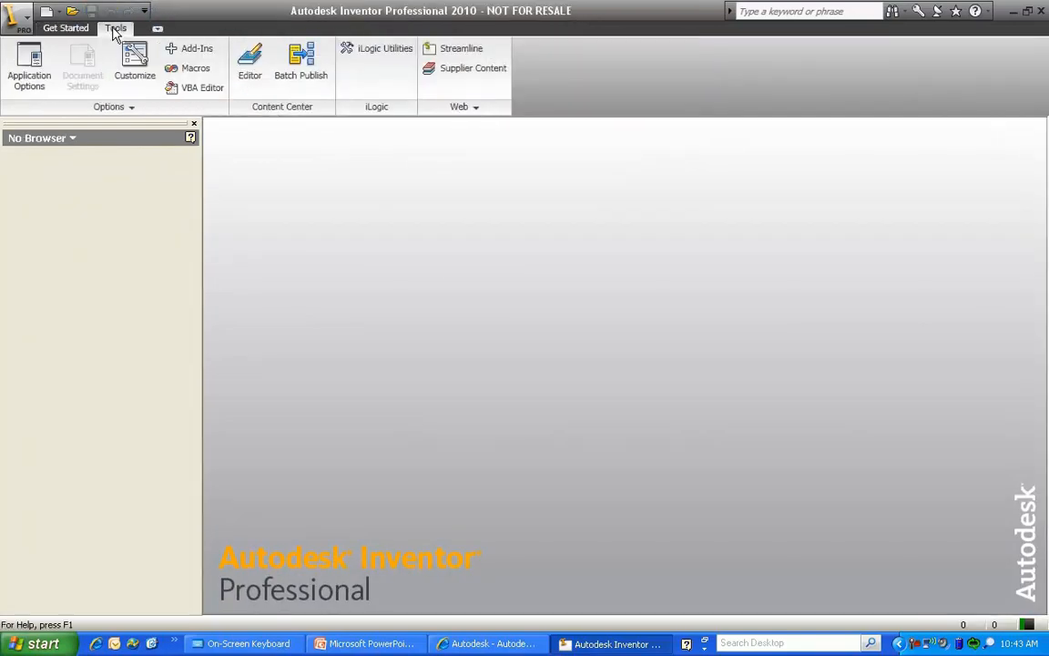
pyautogui.click(251, 66)
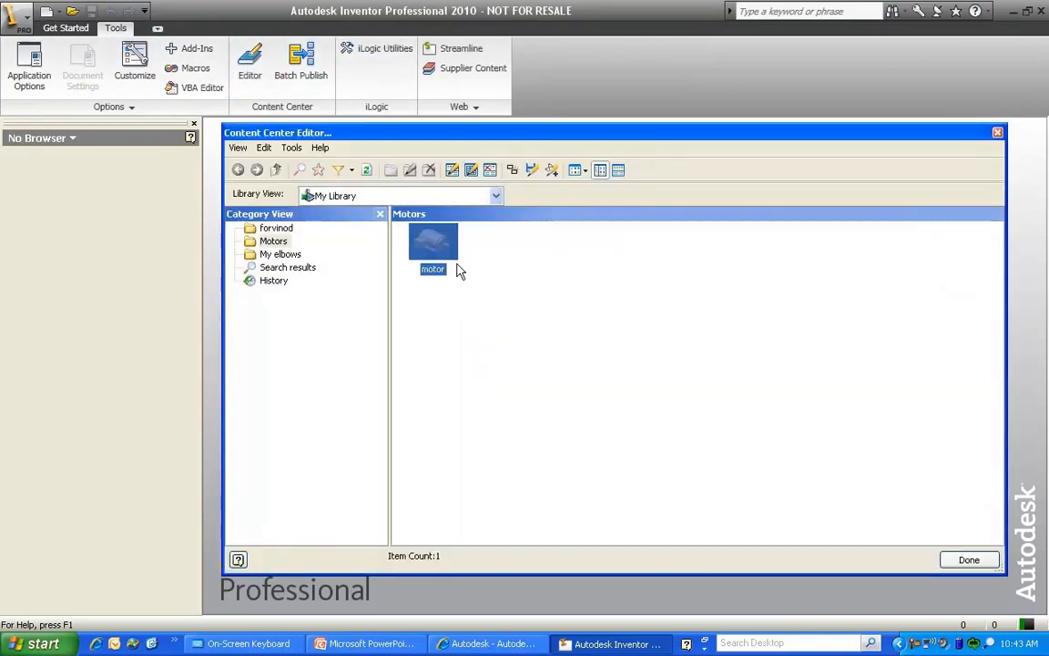
pyautogui.rightClick(436, 252)
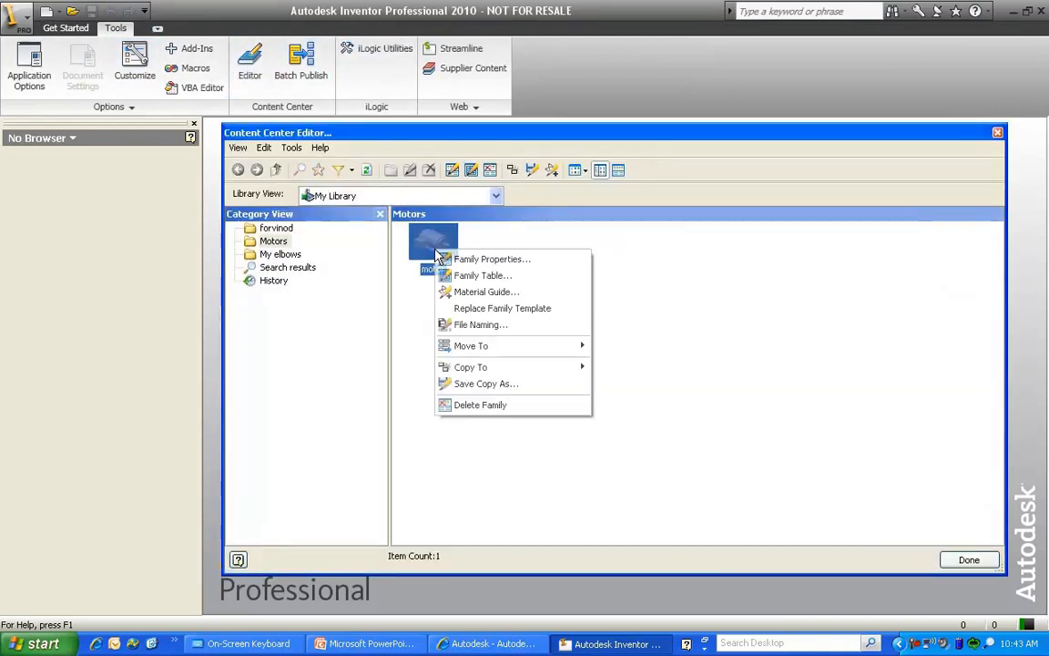
pyautogui.click(520, 309)
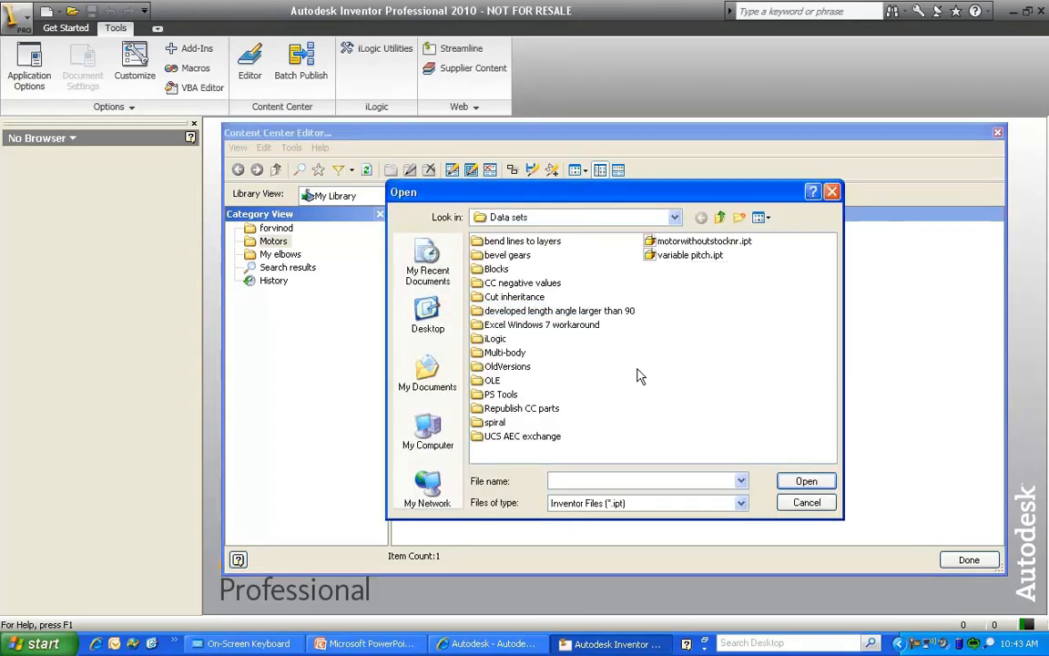
pyautogui.click(697, 242)
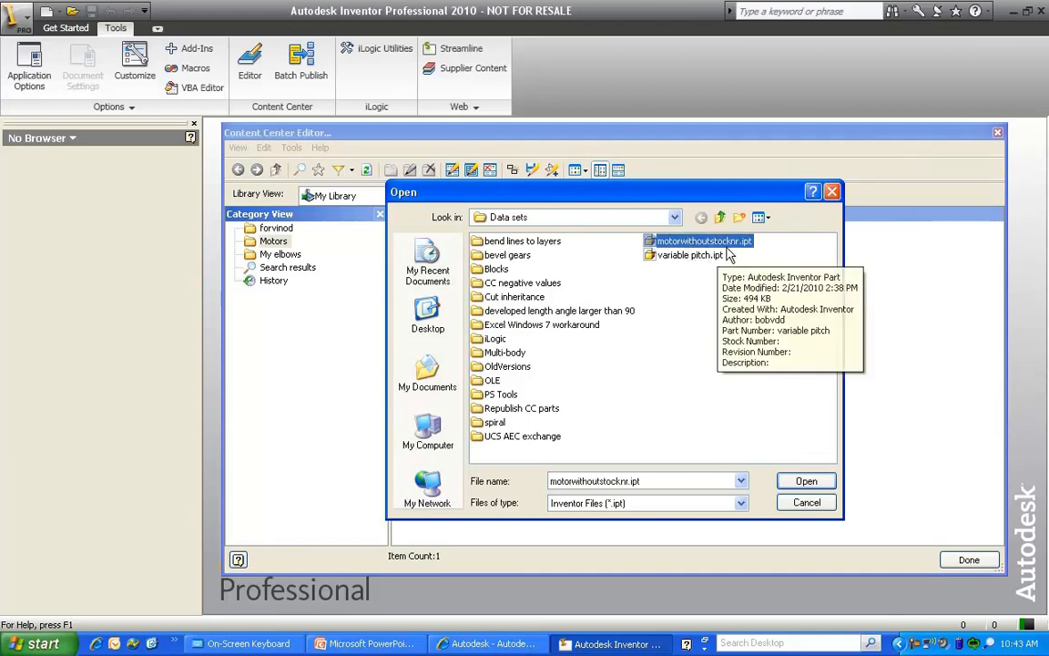
pyautogui.click(805, 480)
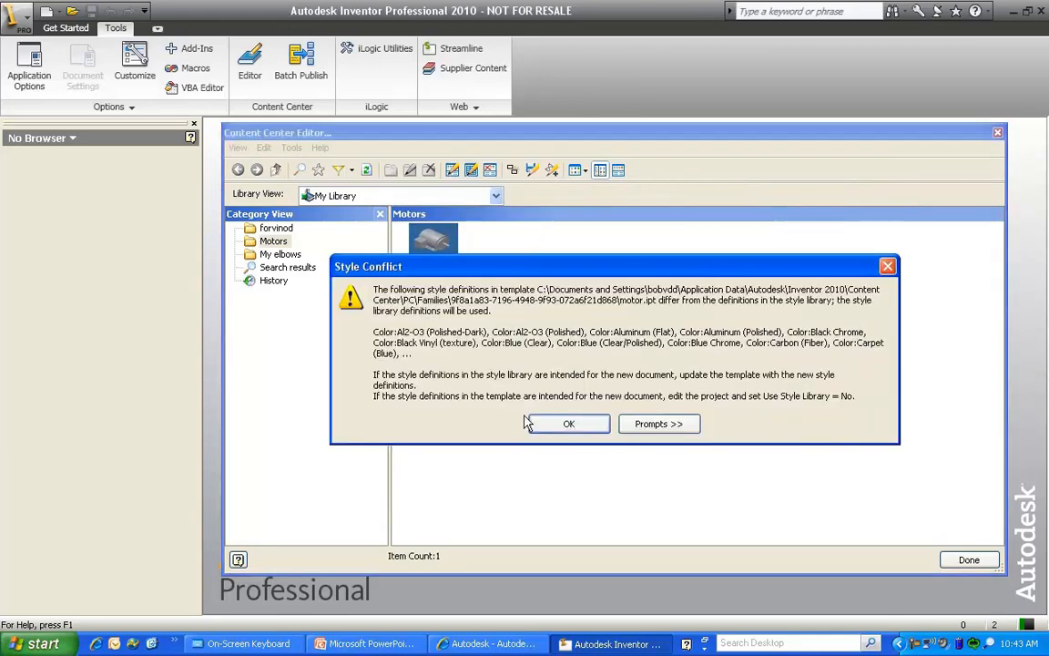
pyautogui.click(580, 426)
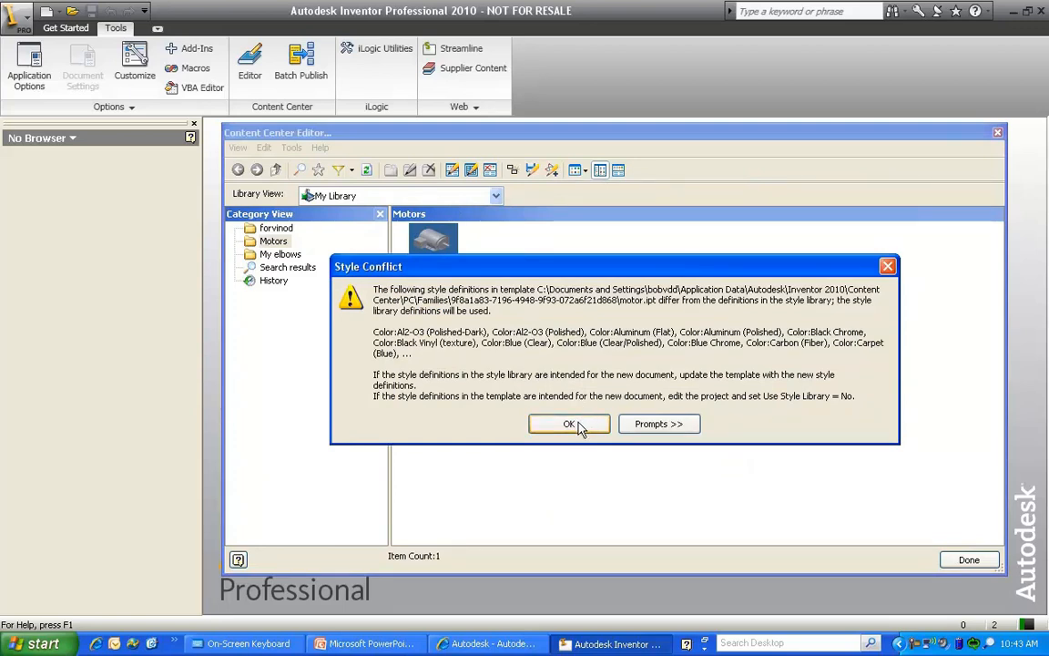
pyautogui.click(569, 425)
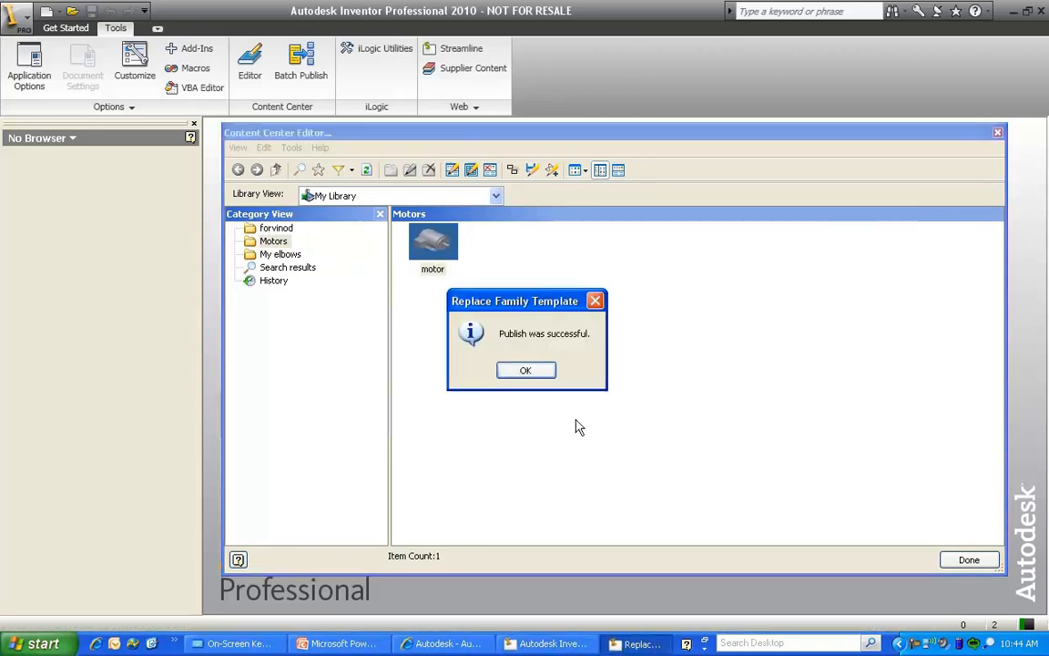
pyautogui.click(538, 370)
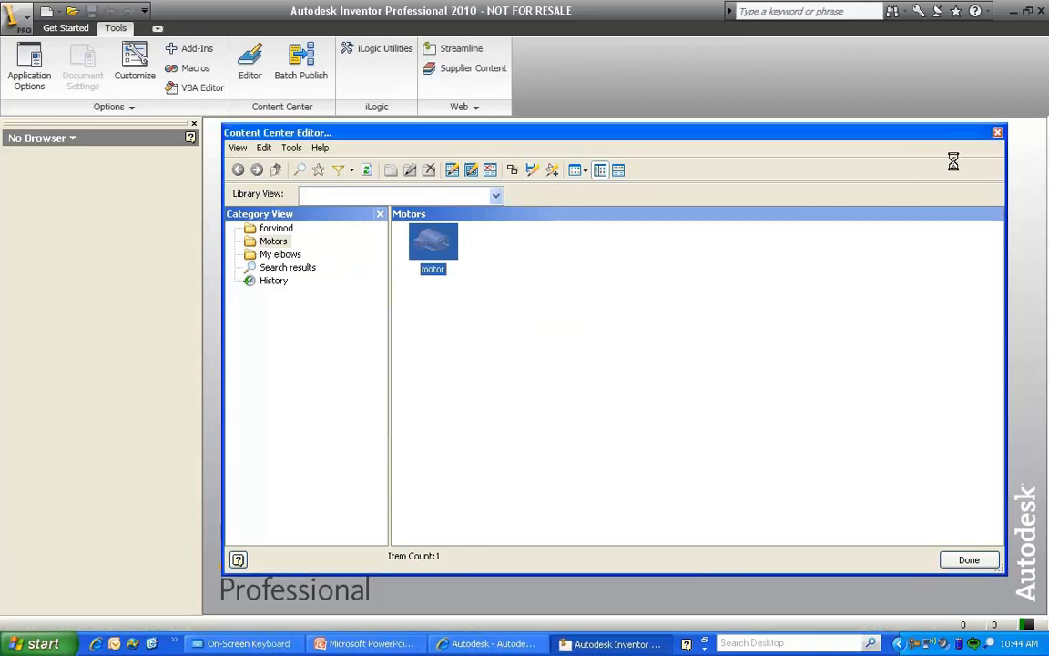
pyautogui.click(998, 135)
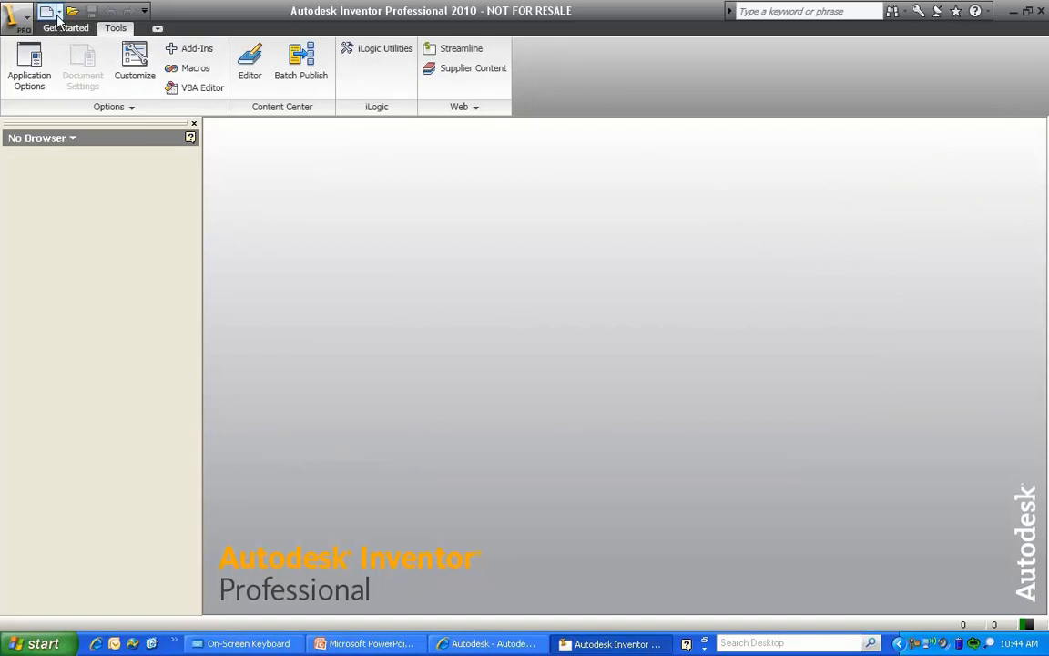
# Open Collection of motors.iam and refresh both out-of-date motor components from the Content Center
pyautogui.click(11, 18)
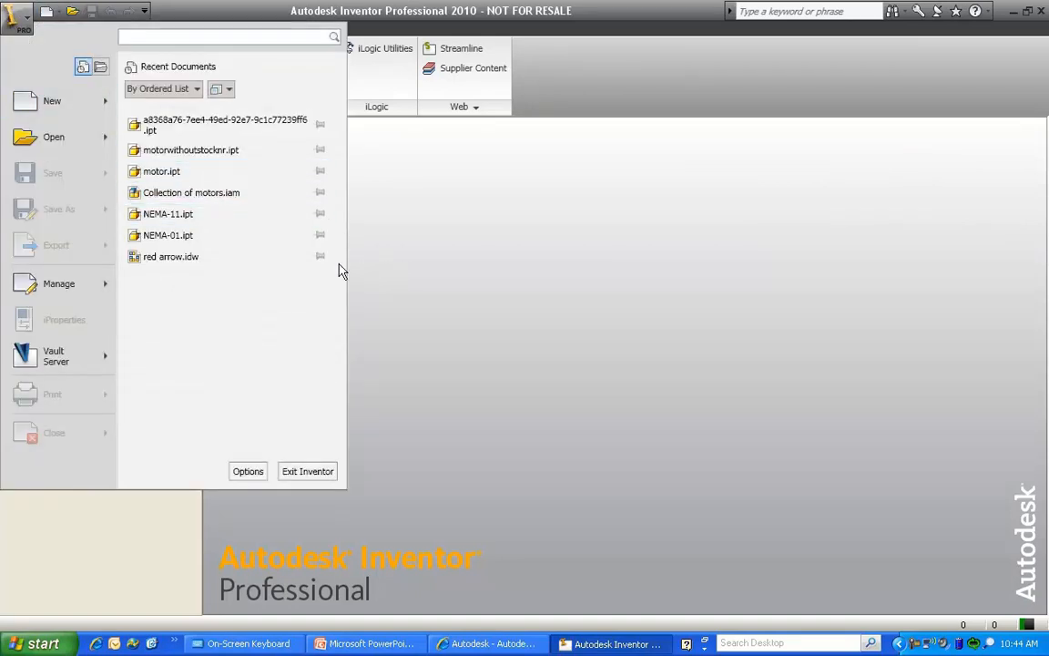
pyautogui.click(225, 193)
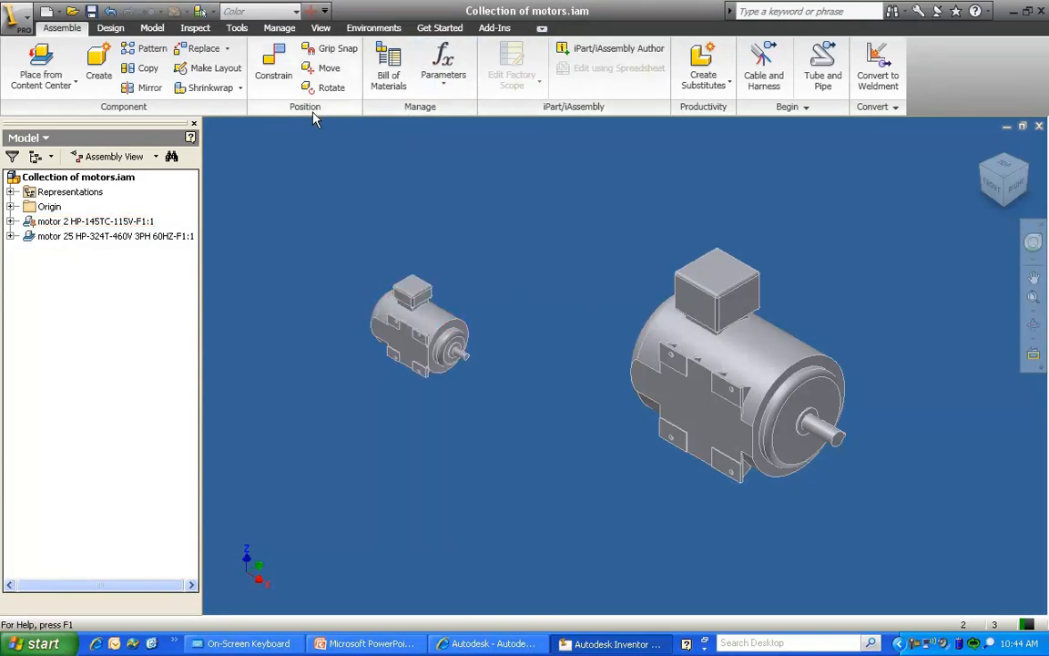
pyautogui.click(286, 29)
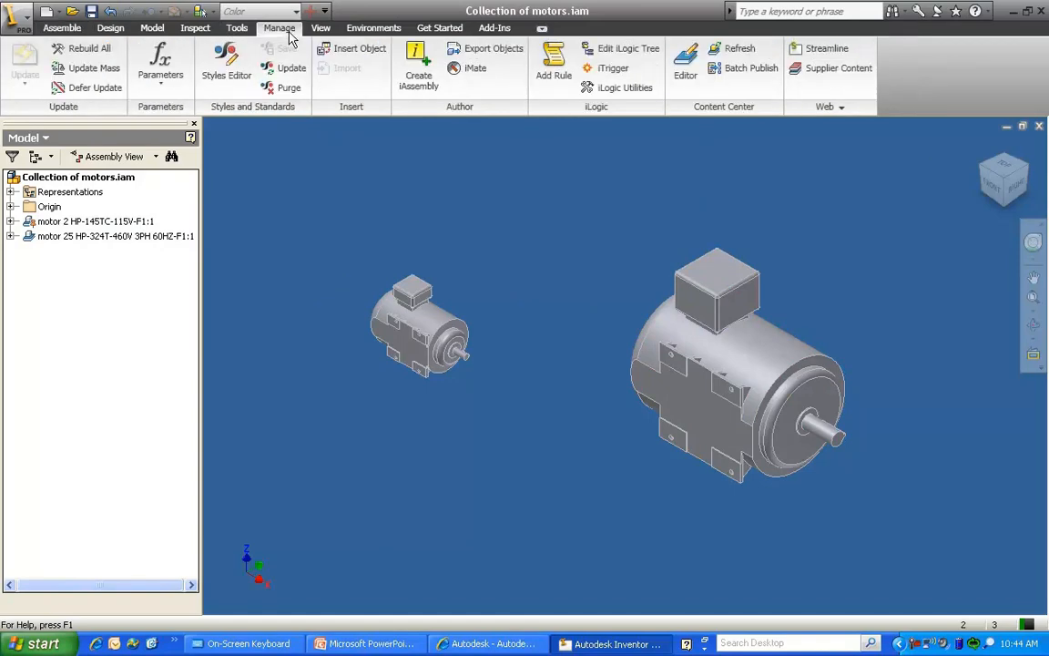
pyautogui.click(731, 48)
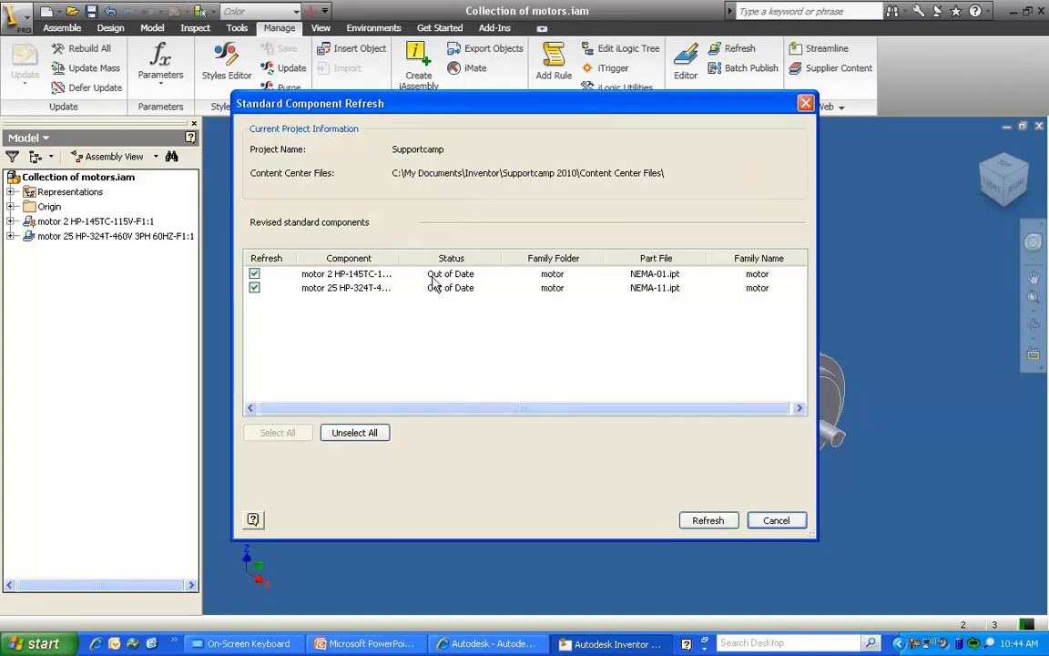
pyautogui.click(693, 520)
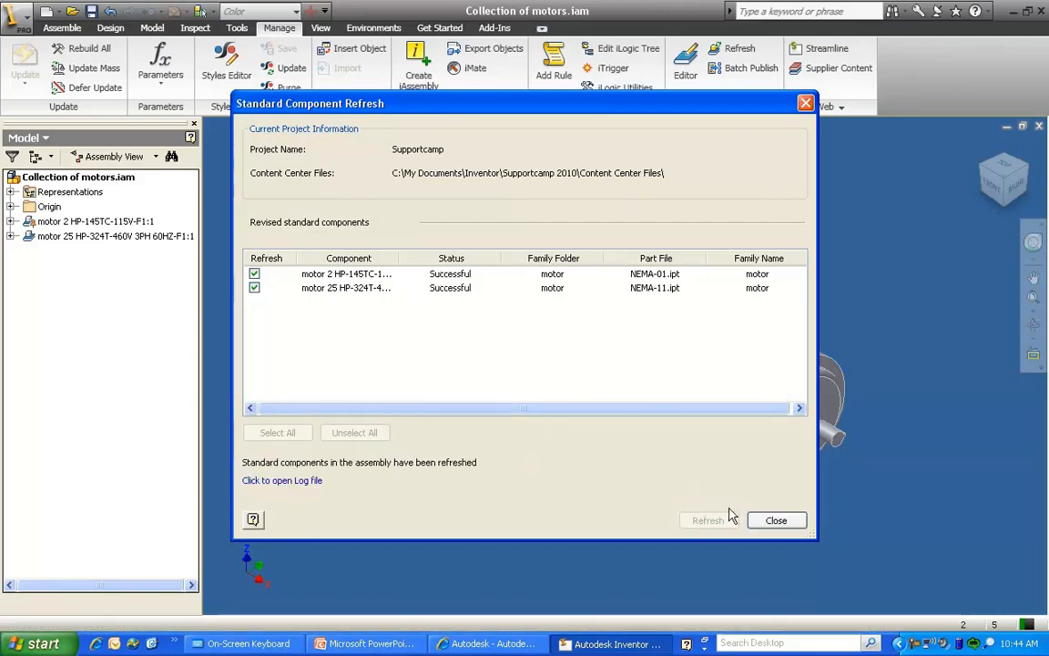
pyautogui.click(758, 519)
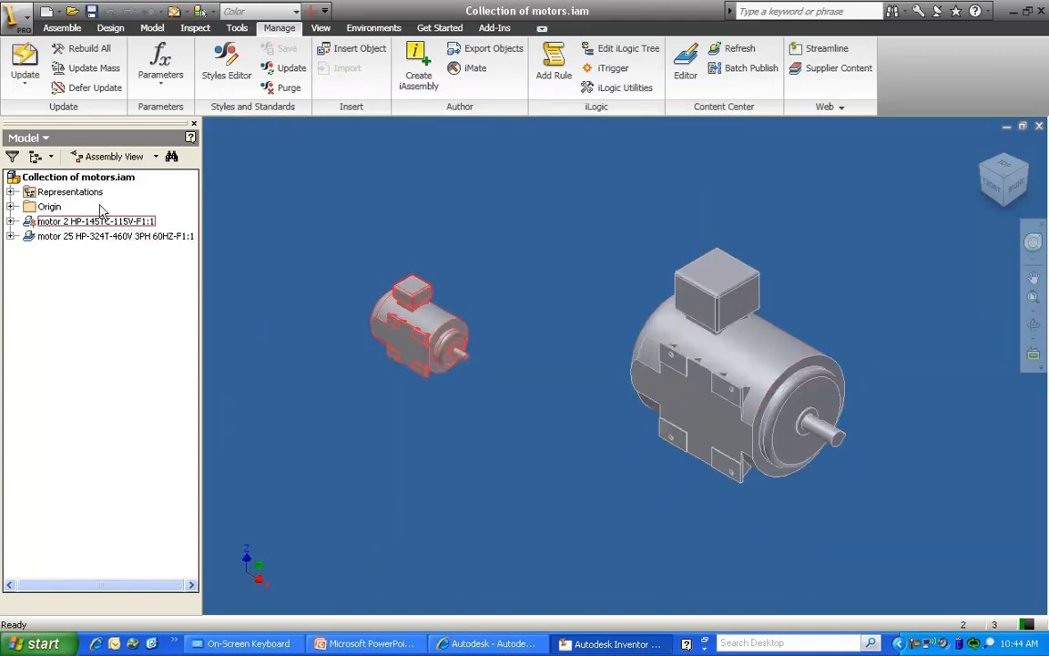
# Check the Stock Number in the project iProperties of the motor 2 HP-145TC-115V-F1 component
pyautogui.rightClick(60, 221)
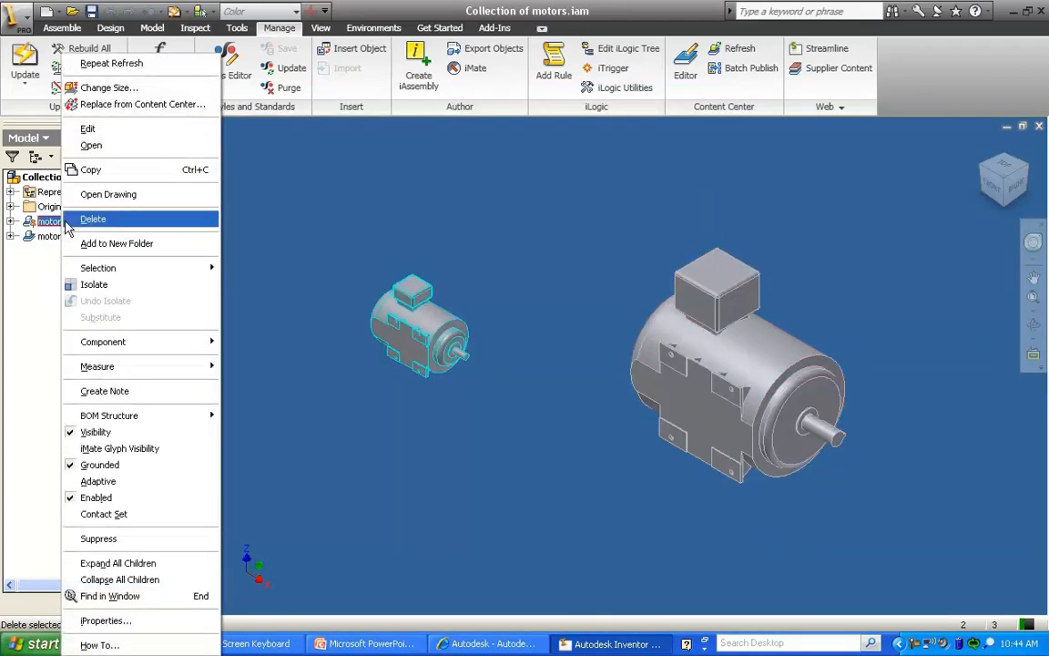
pyautogui.click(137, 620)
pyautogui.click(452, 91)
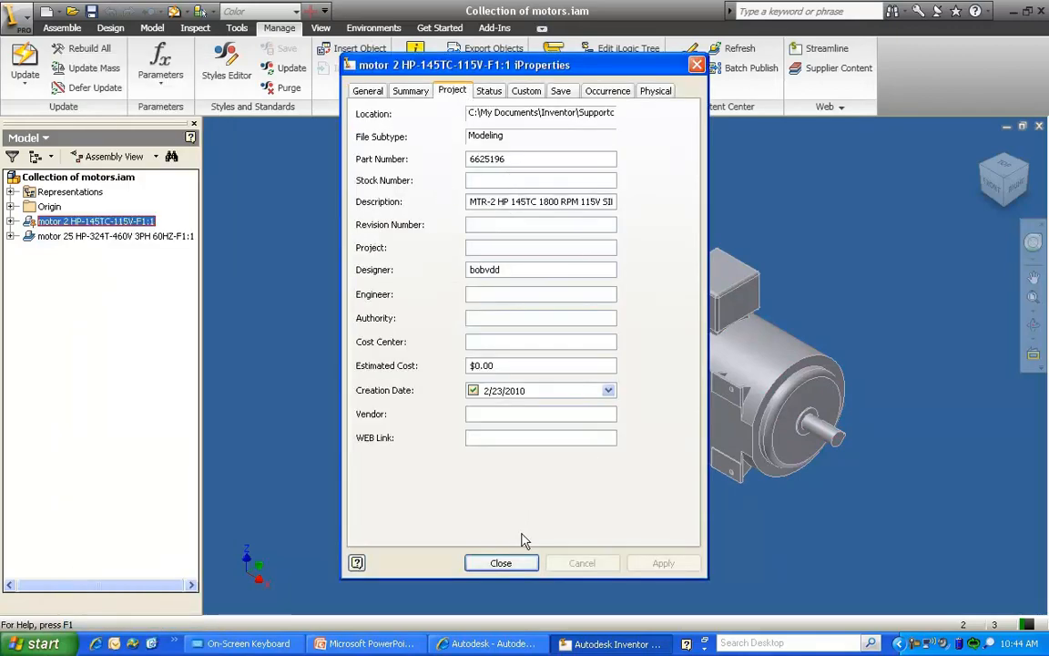
pyautogui.click(502, 563)
# Check the Stock Number in the project iProperties of the motor 25 HP-324T-460V component, and clear the selection
pyautogui.rightClick(98, 241)
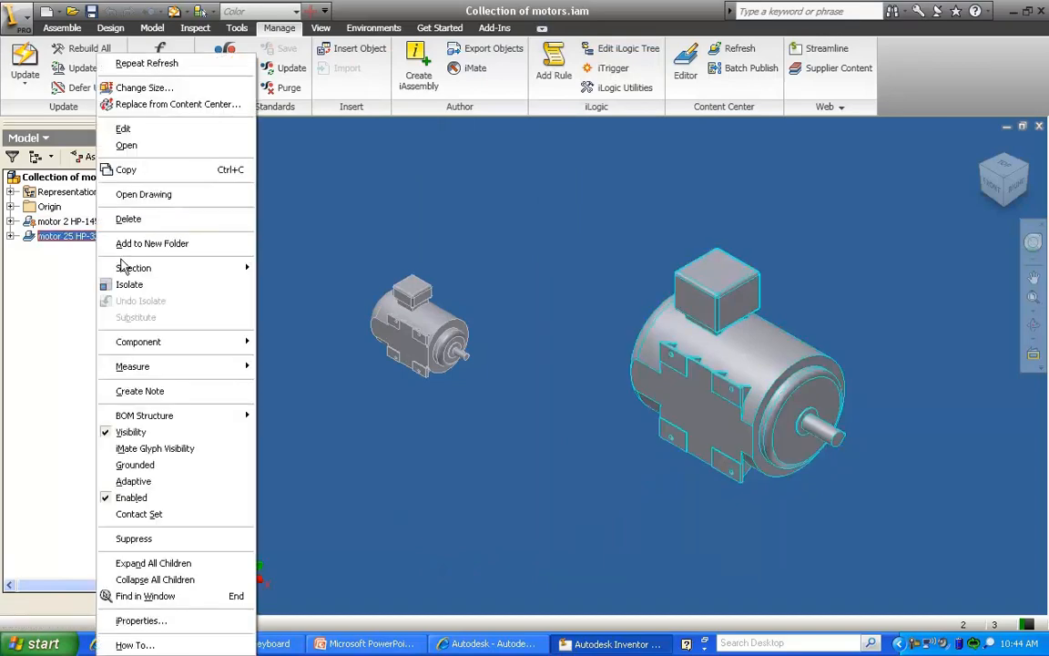
pyautogui.click(178, 619)
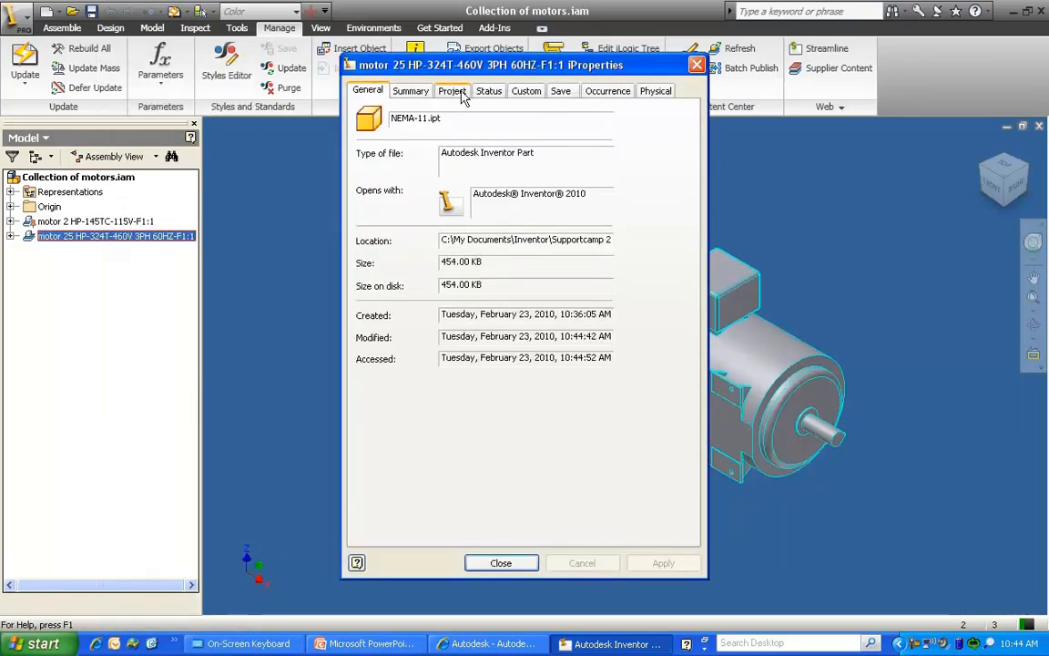
pyautogui.click(451, 91)
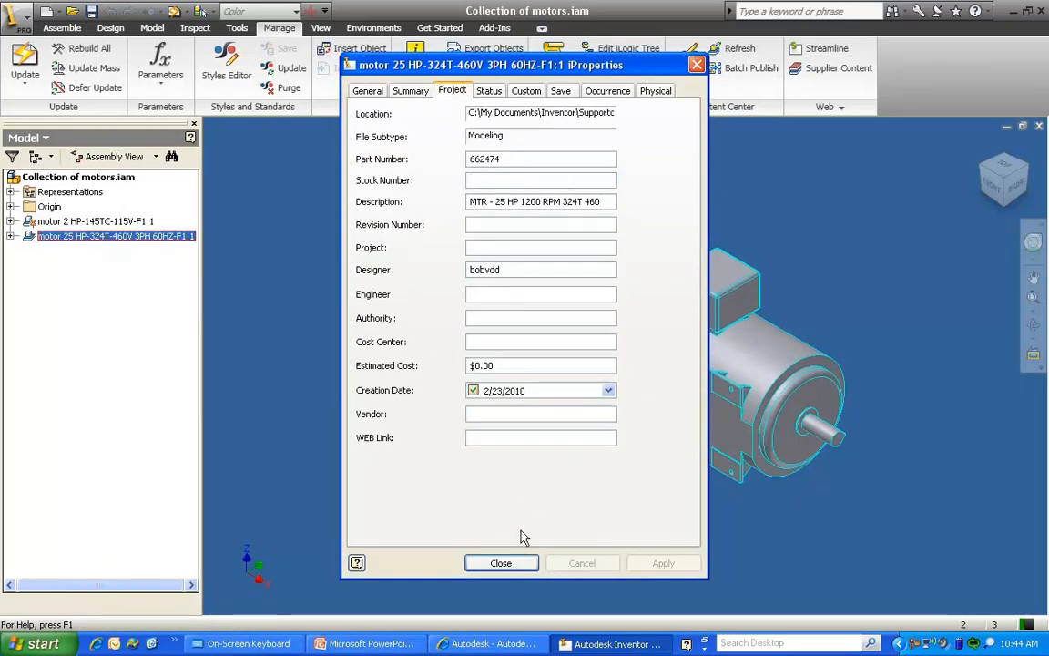
pyautogui.click(501, 562)
pyautogui.click(783, 259)
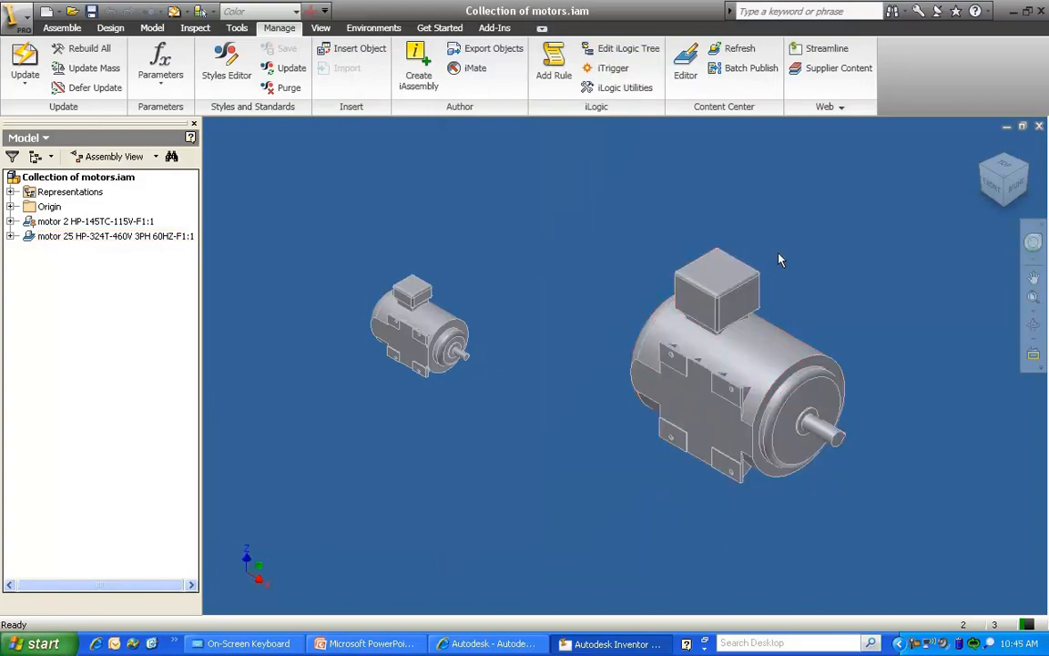
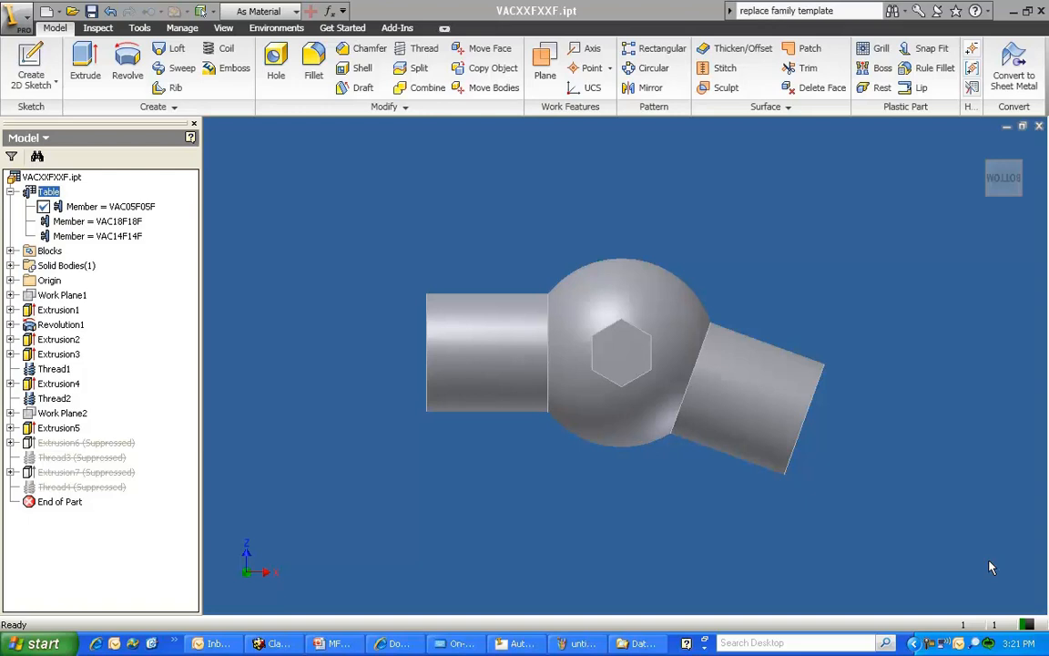
# Check the range allowed for the custom parameter column LS_W in the iPart table, and leave the table without changes
pyautogui.rightClick(41, 192)
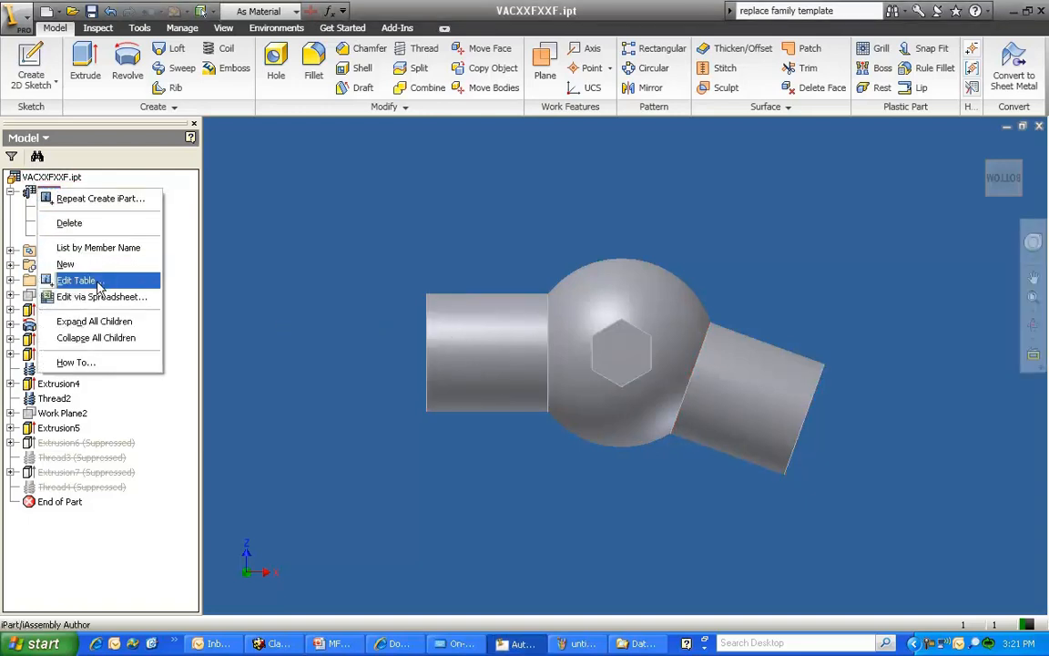
pyautogui.click(91, 279)
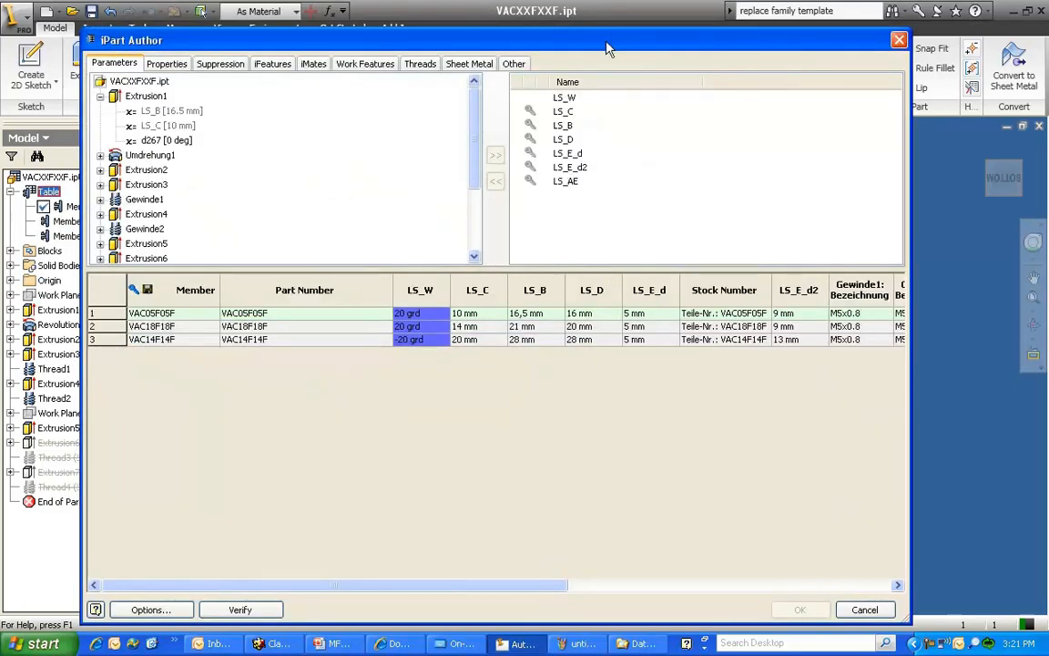
pyautogui.moveTo(610, 30); pyautogui.dragTo(608, 356)
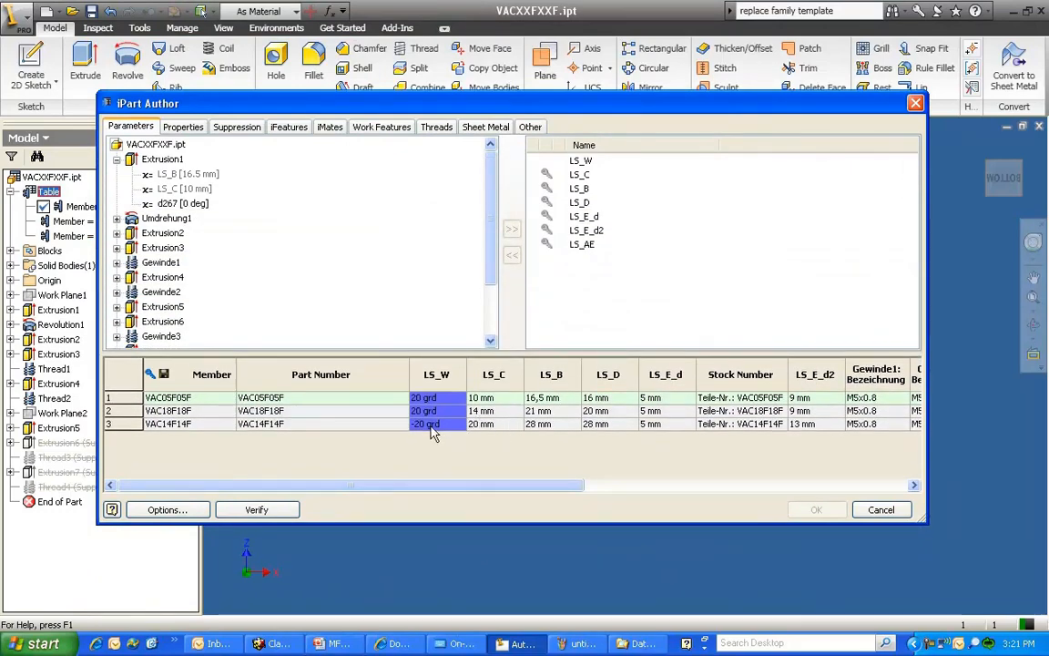
pyautogui.click(430, 375)
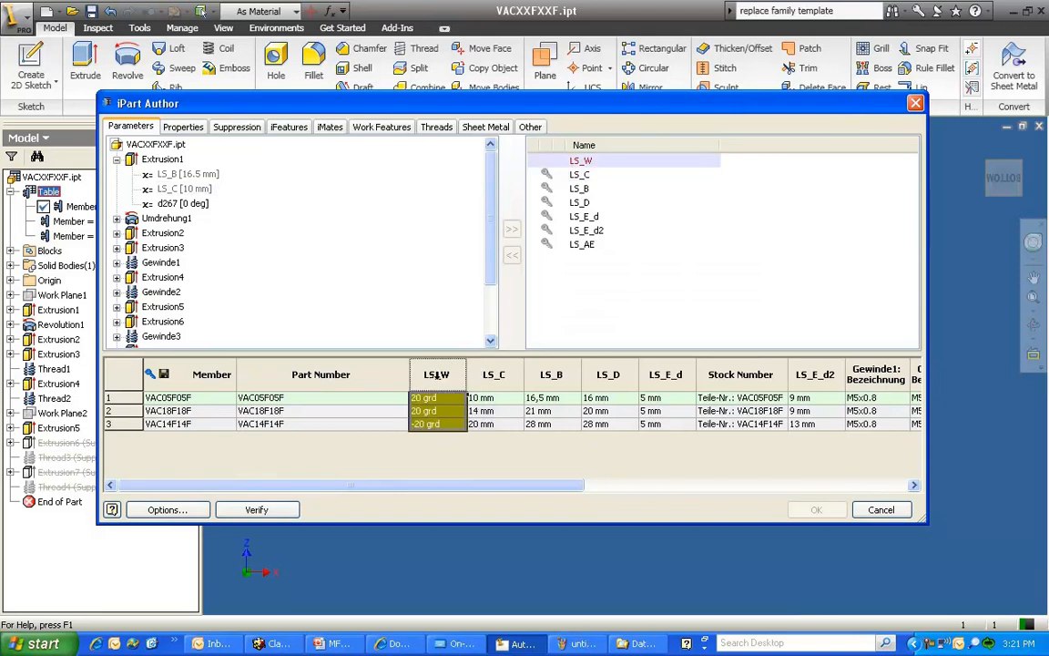
pyautogui.rightClick(441, 375)
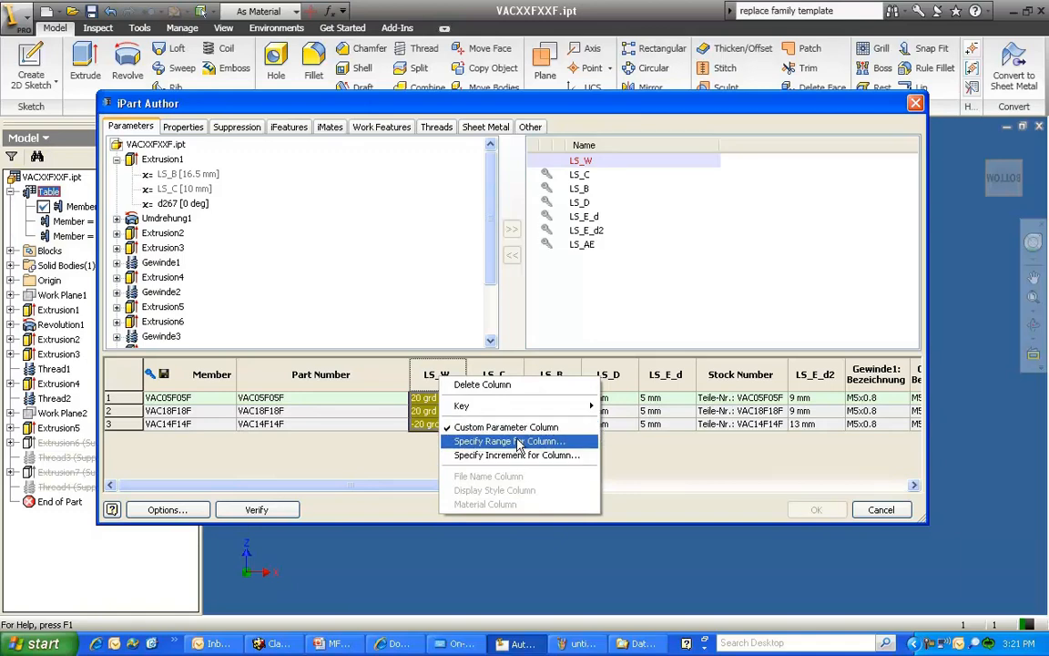
pyautogui.click(516, 444)
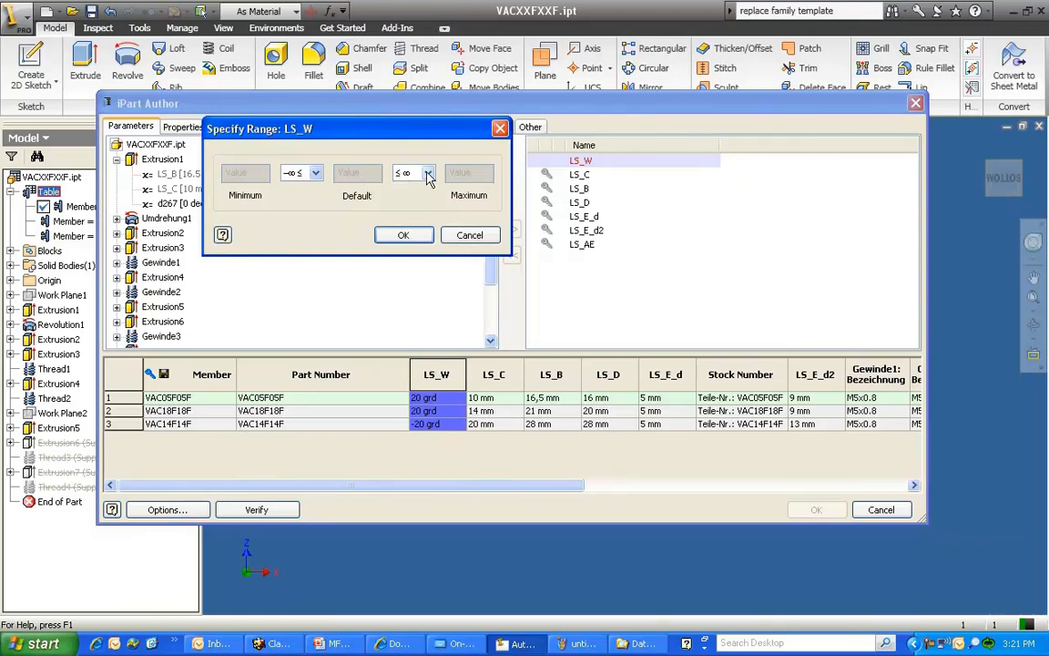
pyautogui.click(419, 237)
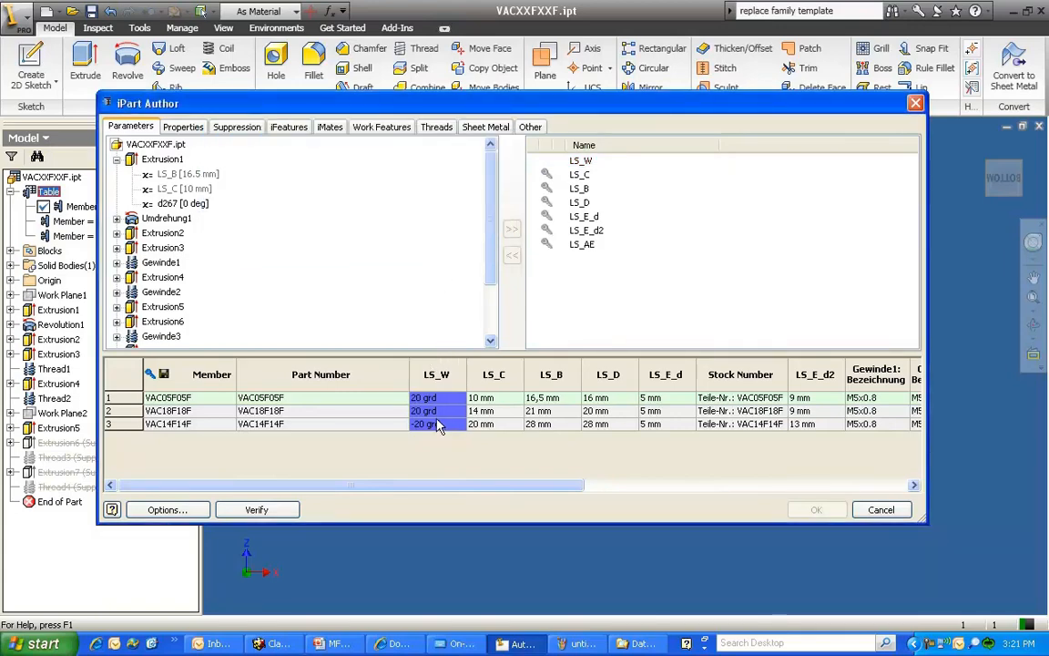
pyautogui.click(880, 510)
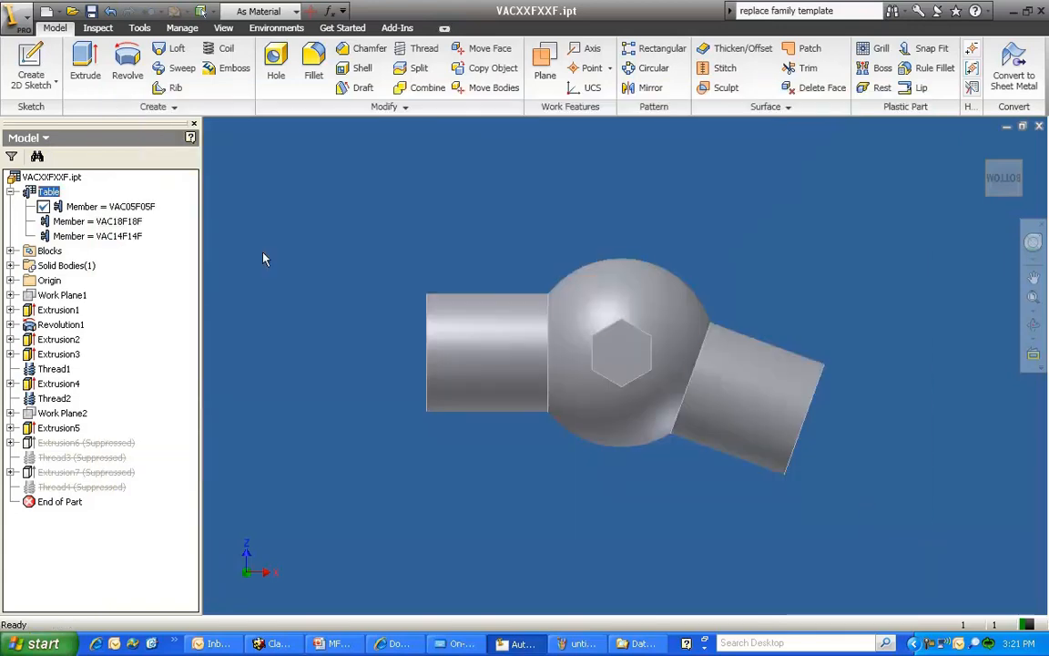
# Activate the iPart members VAC18F18F, VAC14F14F and VAC05F05F in turn to compare their geometry
pyautogui.doubleClick(70, 224)
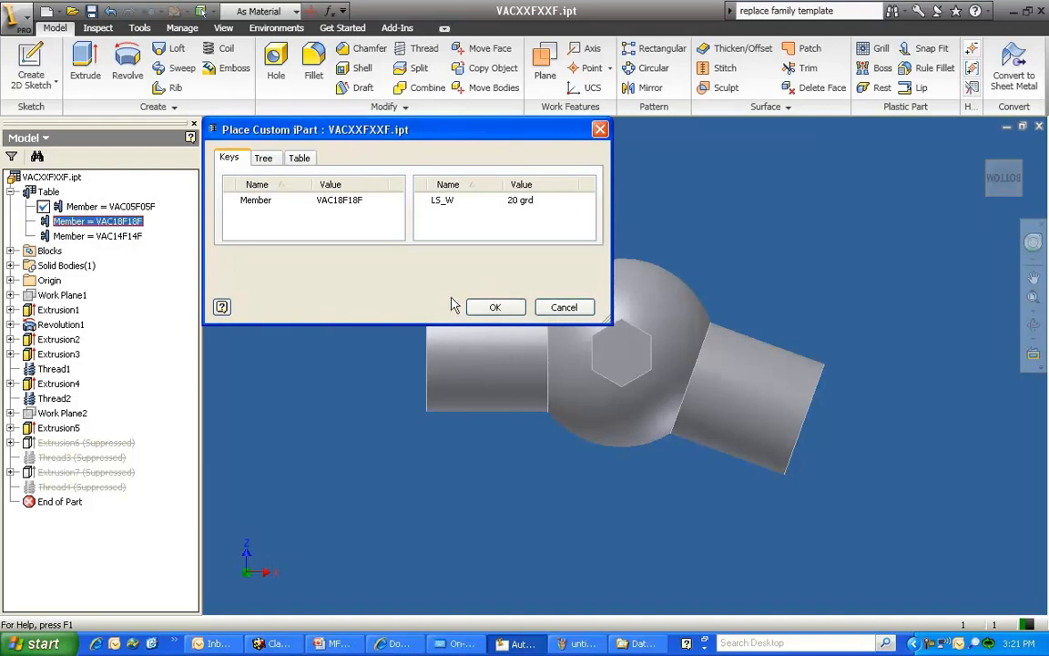
pyautogui.click(495, 307)
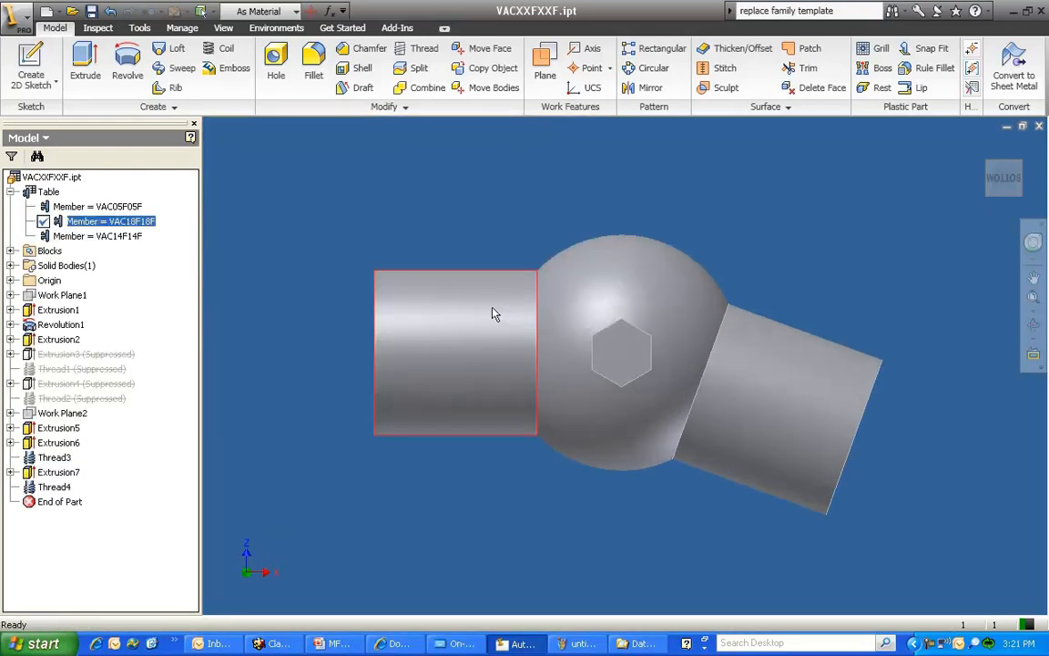
pyautogui.doubleClick(108, 238)
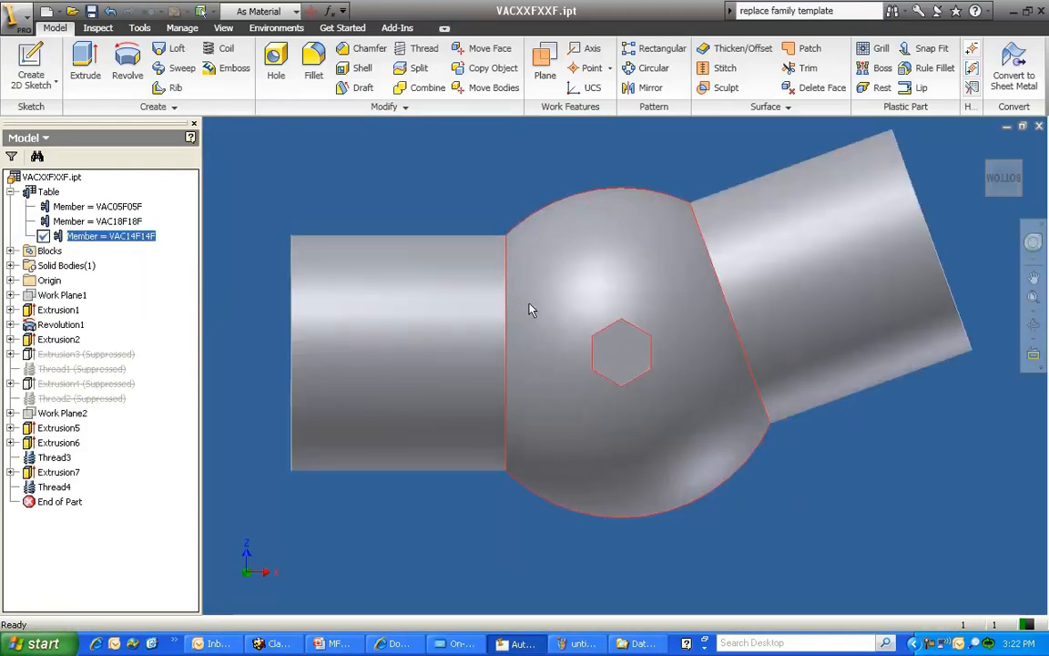
pyautogui.moveTo(533, 319)
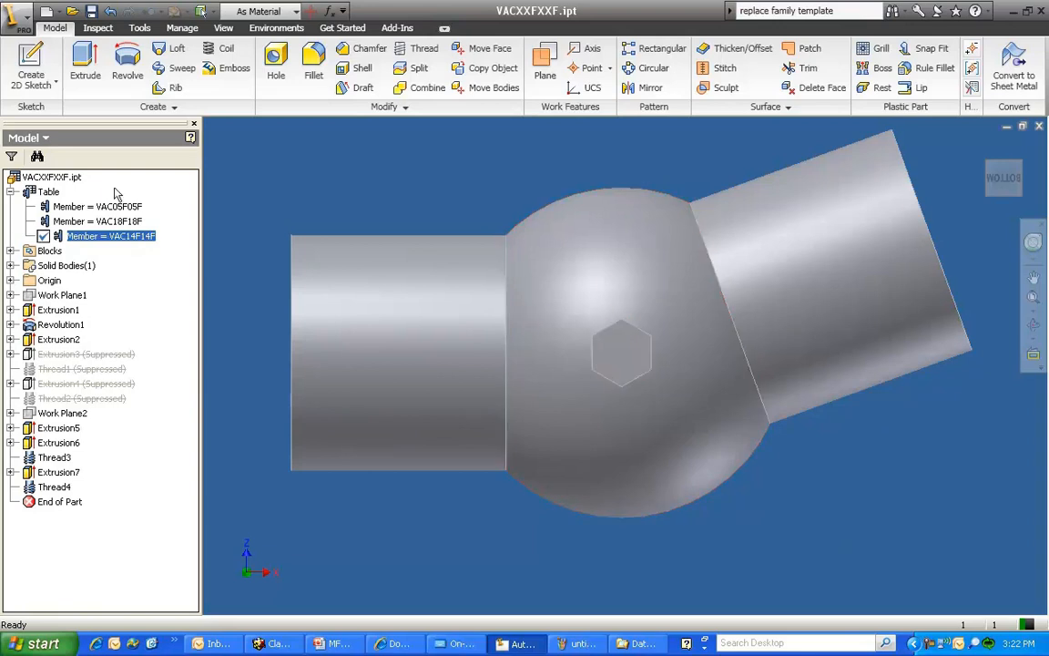
pyautogui.doubleClick(73, 209)
pyautogui.click(494, 307)
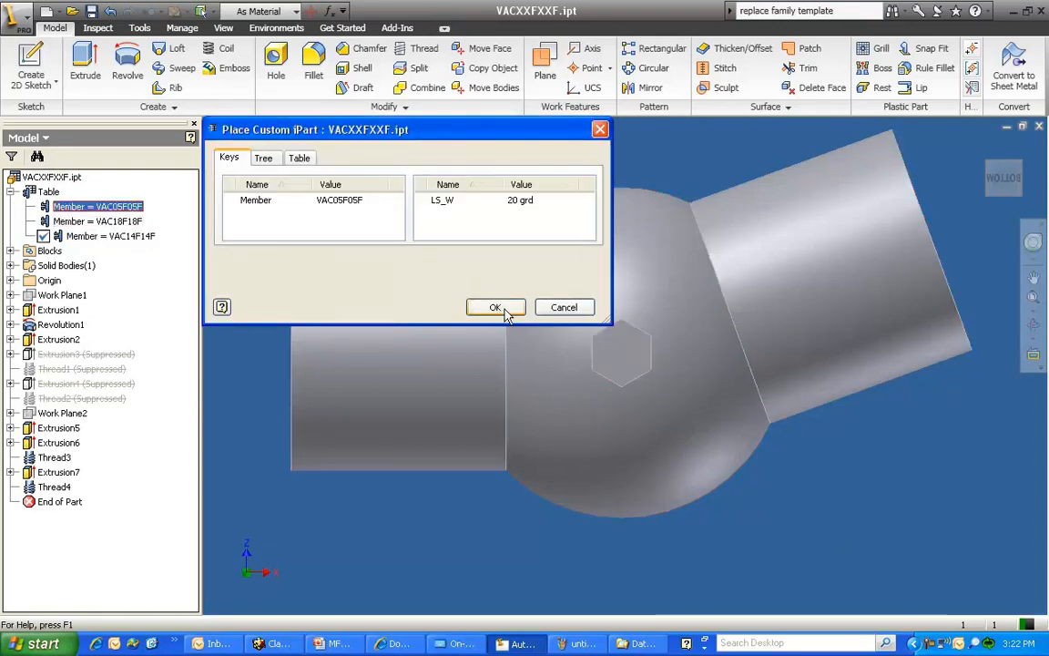
# Close VACXXFXXF.ipt and enable My Library among the Content Center libraries of the Supportcamp project, saving the project
pyautogui.click(1039, 125)
pyautogui.click(459, 359)
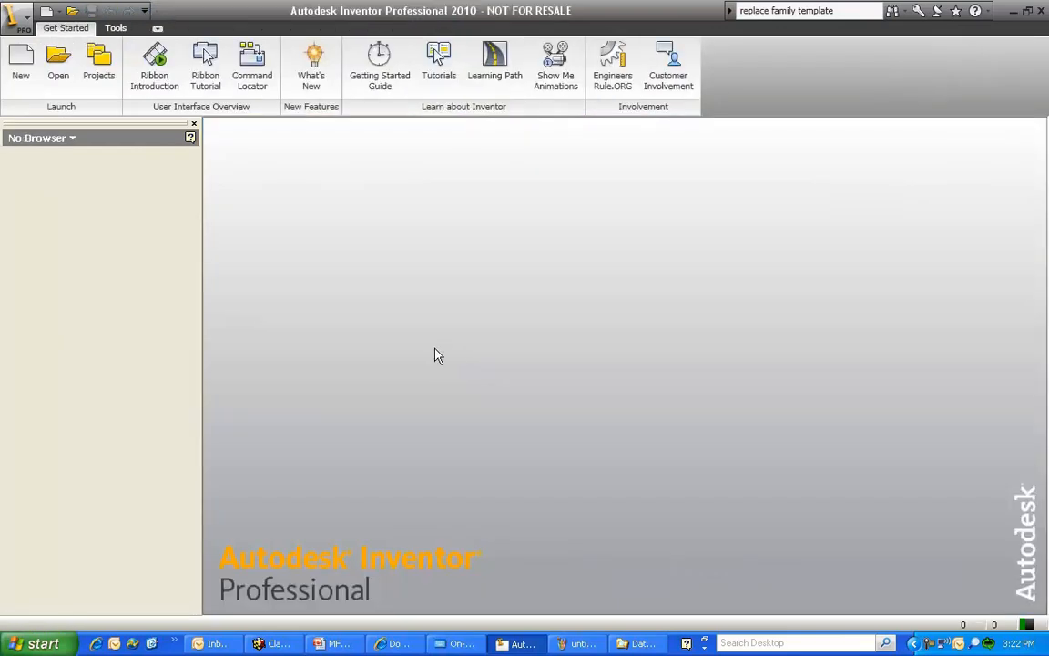
pyautogui.click(97, 73)
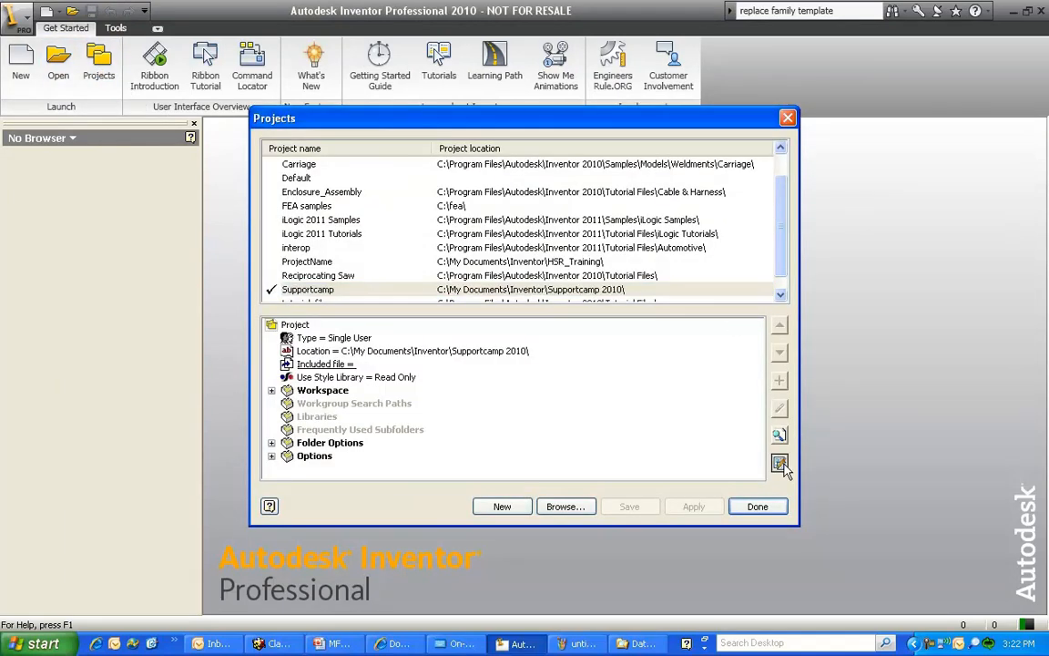
pyautogui.click(779, 463)
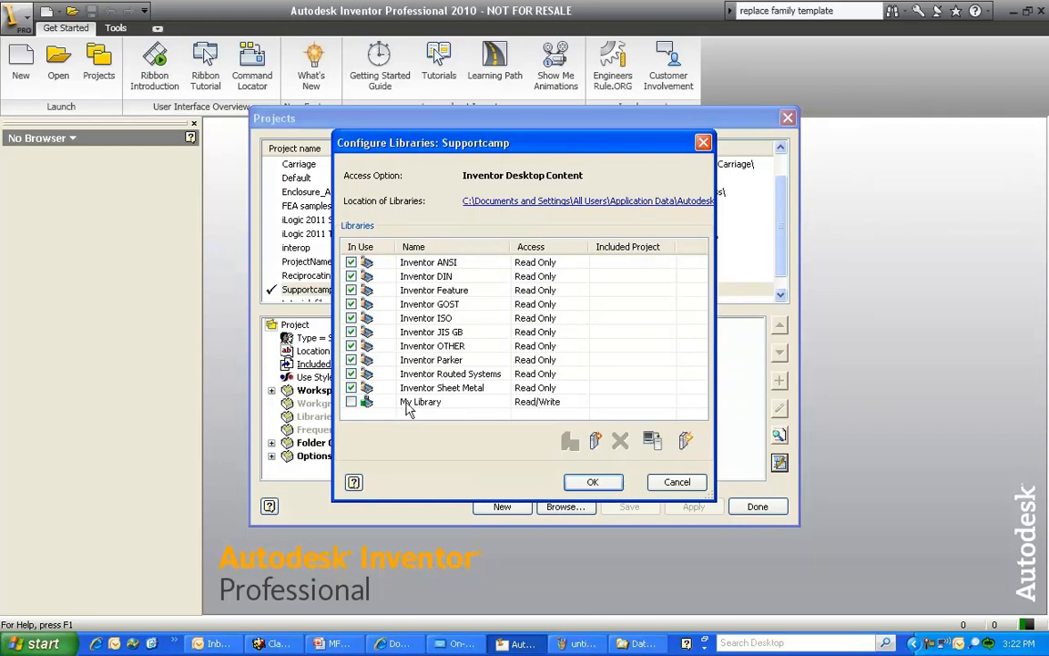
pyautogui.click(352, 402)
pyautogui.click(593, 483)
pyautogui.click(638, 507)
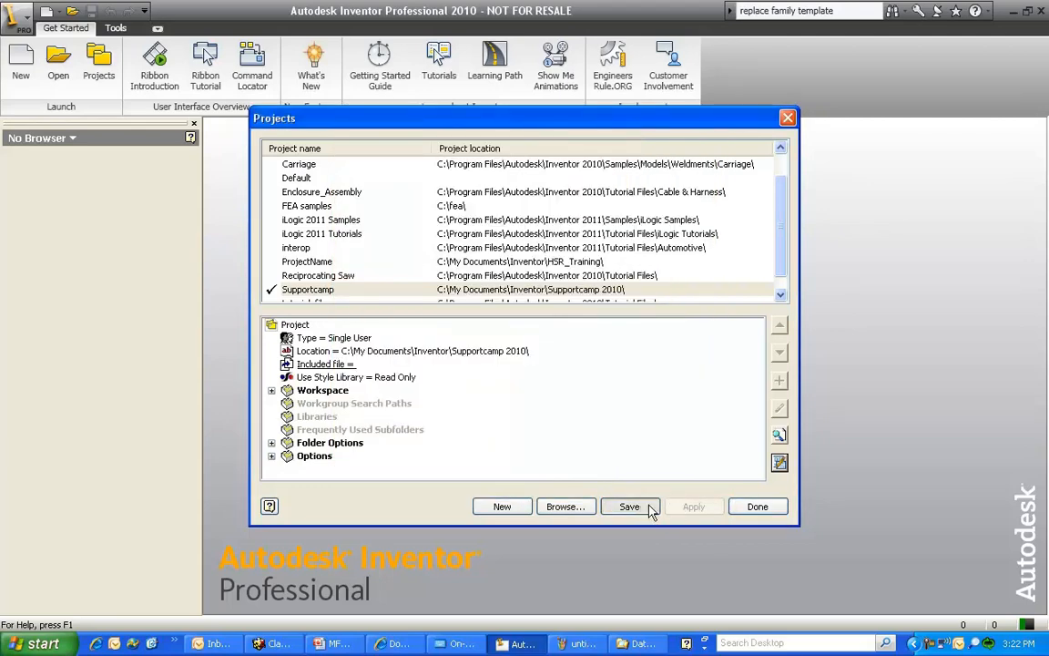
pyautogui.click(757, 506)
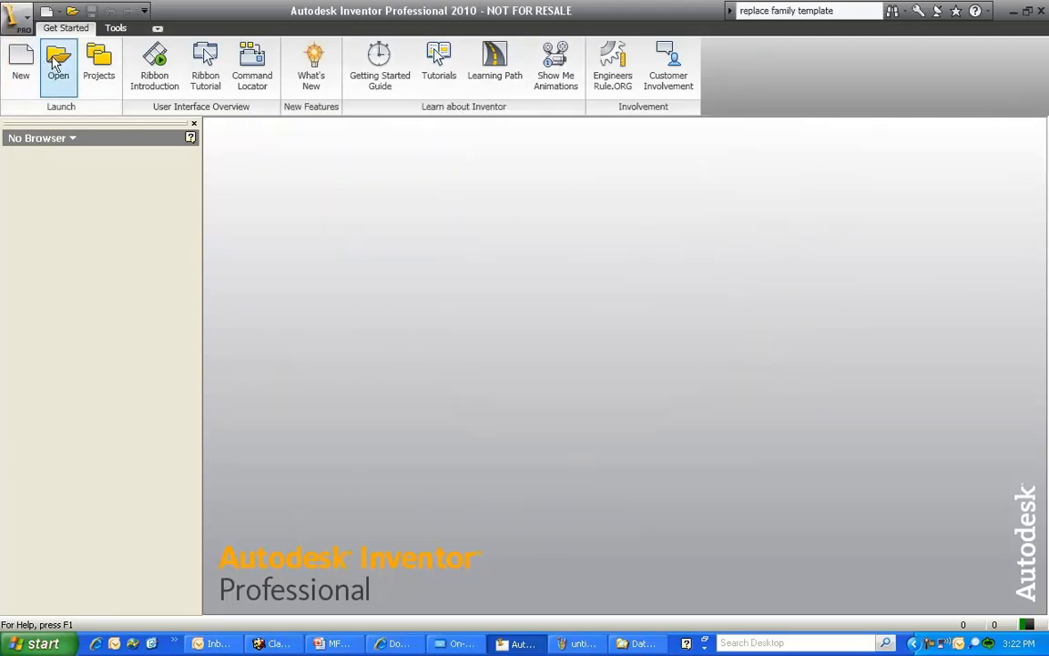
# Create a category named My elbows in My Library with the Content Center Editor, and close the editor
pyautogui.click(116, 28)
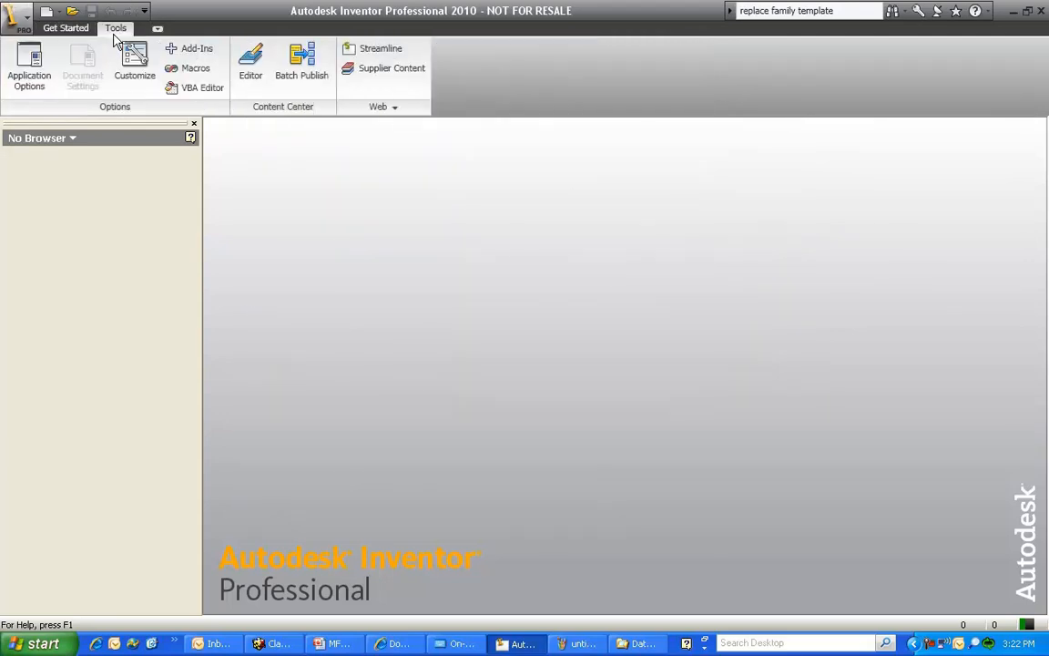
pyautogui.click(251, 71)
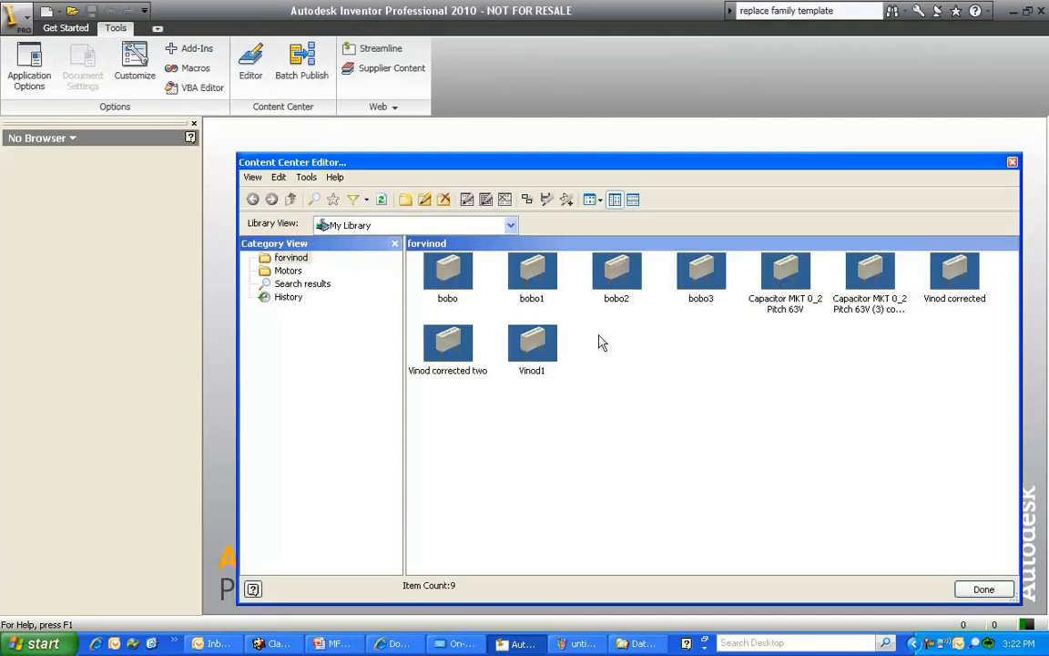
pyautogui.rightClick(310, 351)
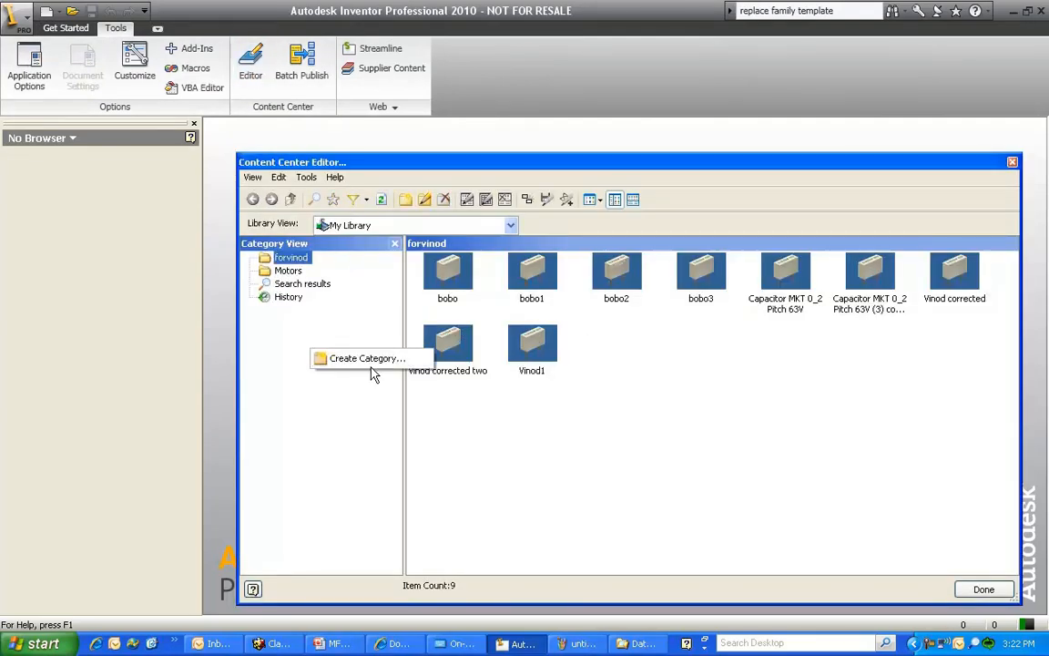
pyautogui.click(367, 358)
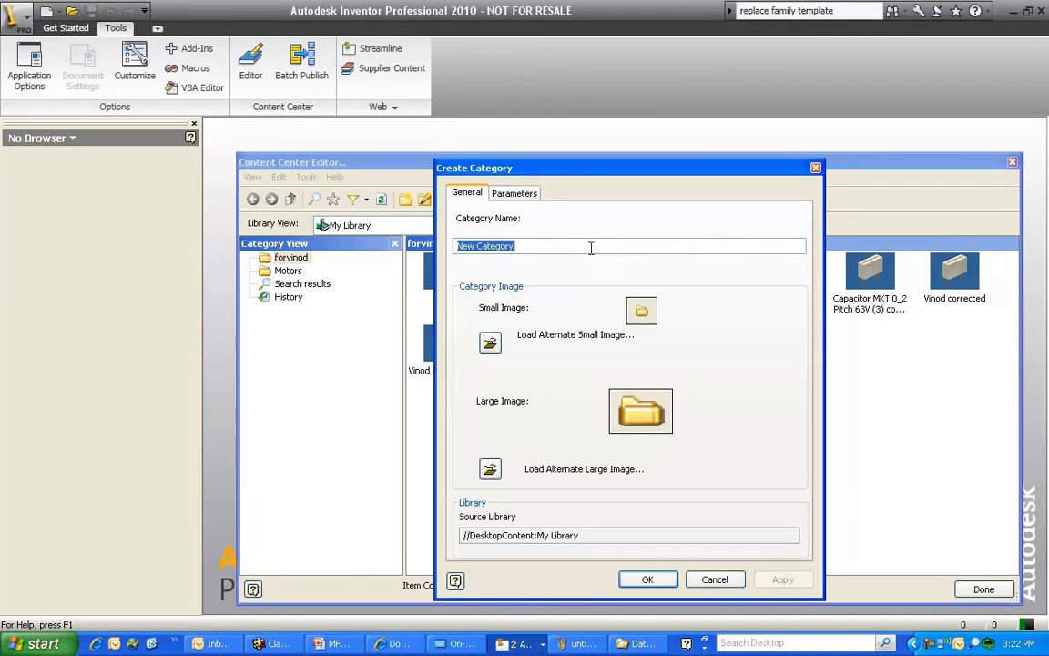
pyautogui.write('My elbows')
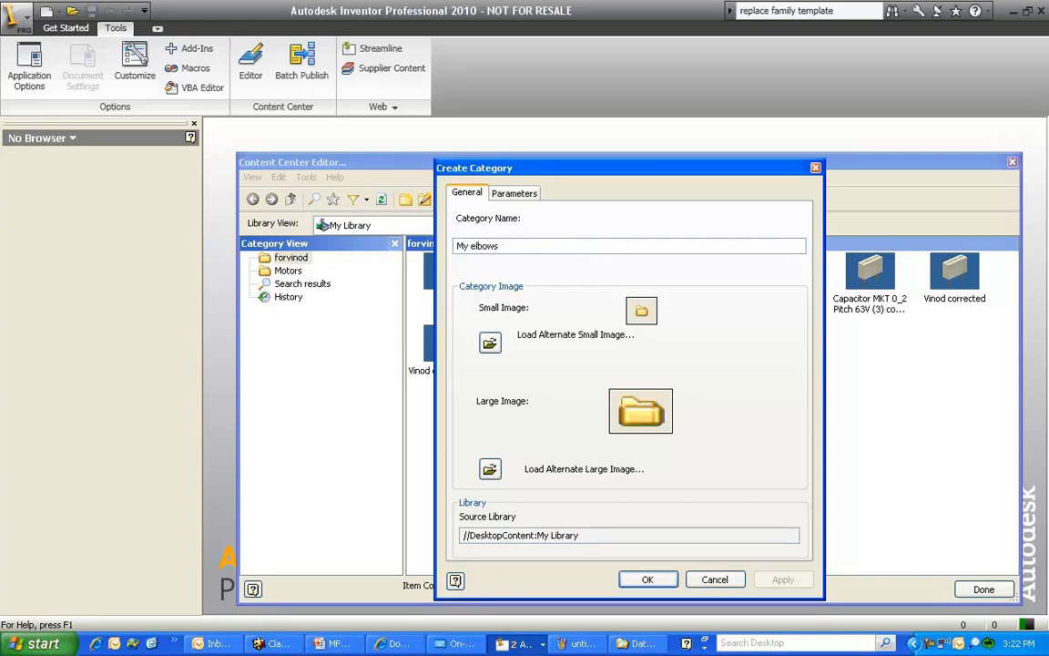
pyautogui.click(513, 193)
pyautogui.click(466, 192)
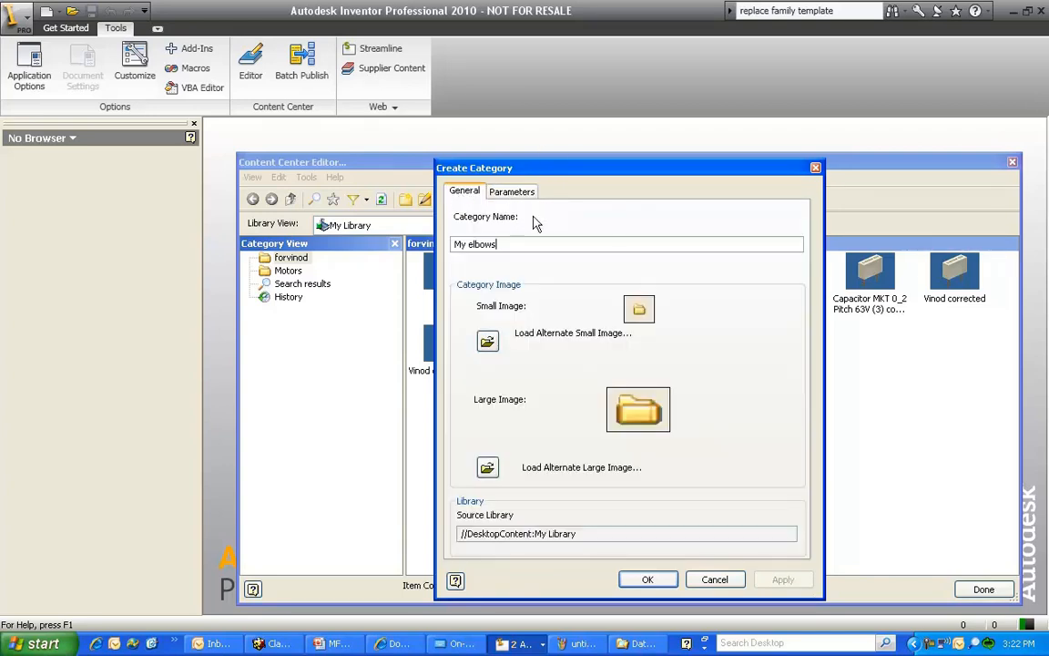
pyautogui.click(654, 581)
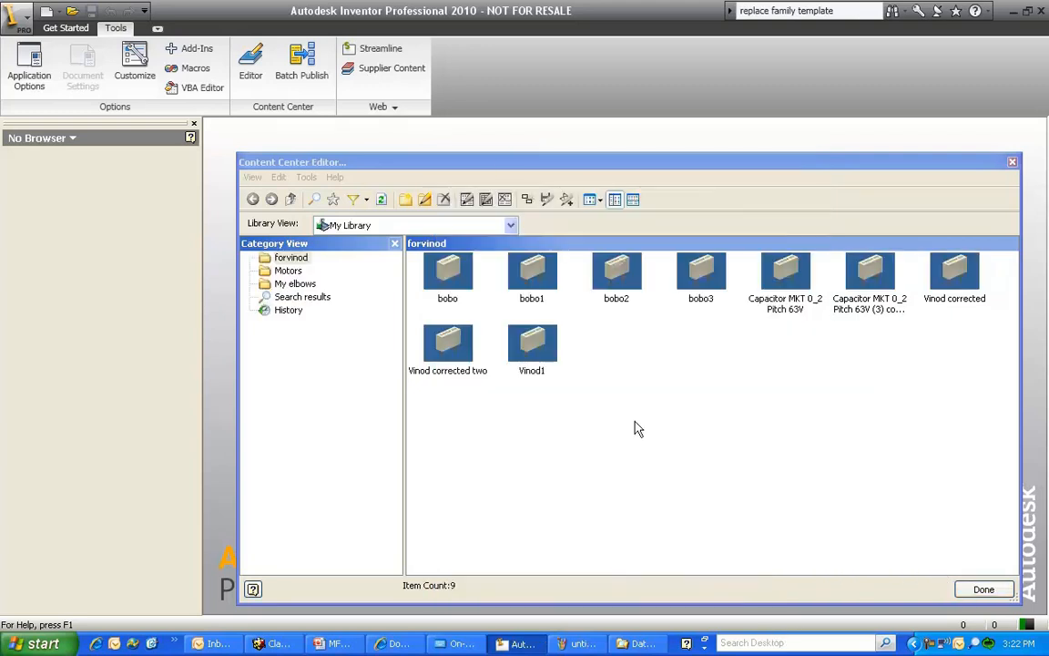
pyautogui.click(983, 589)
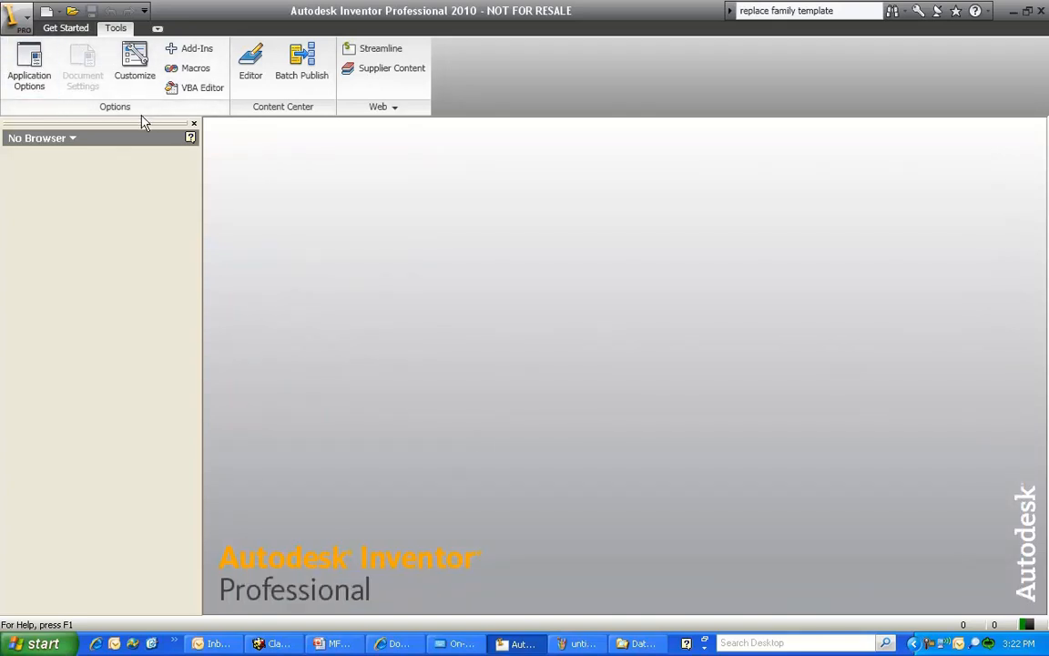
# Reopen VACXXFXXF.ipt and start publishing the part to the My elbows category of My Library, with English as the language
pyautogui.click(20, 17)
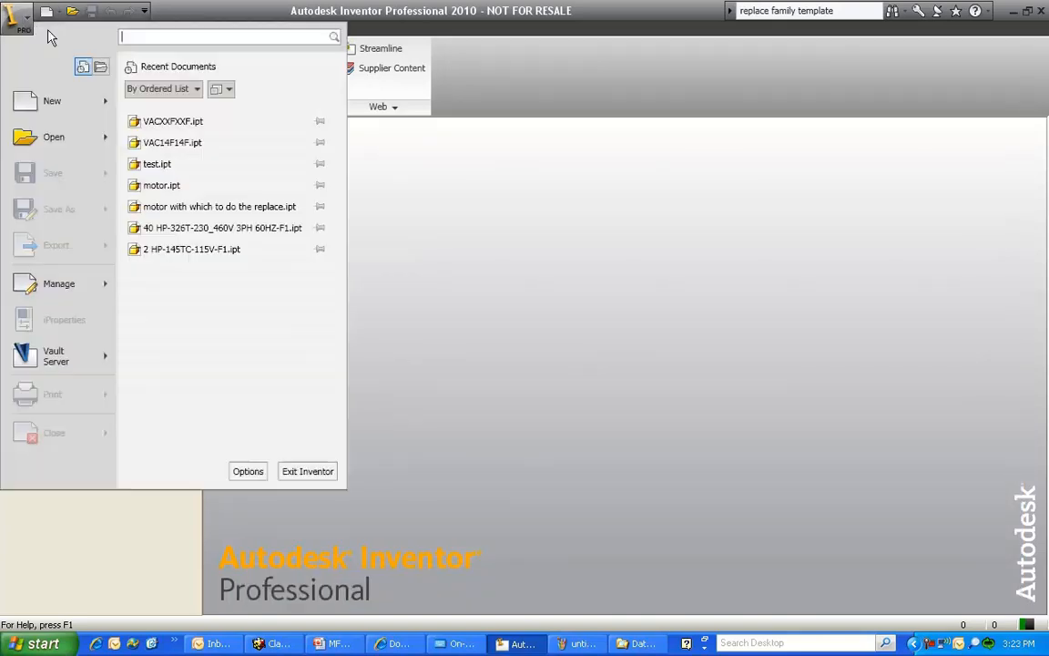
pyautogui.click(196, 122)
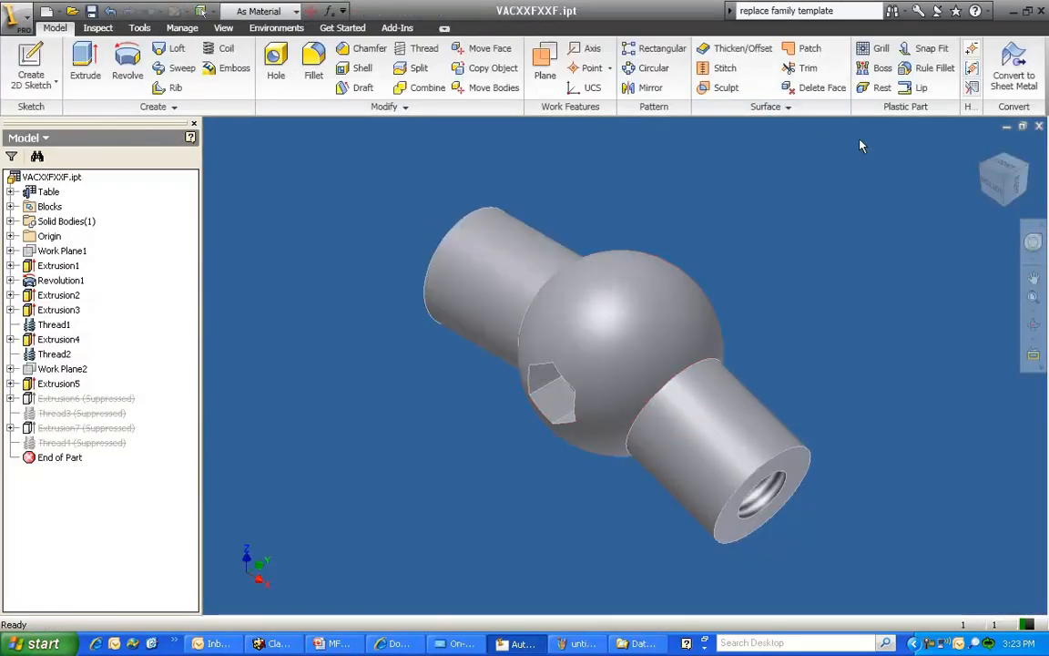
pyautogui.click(182, 27)
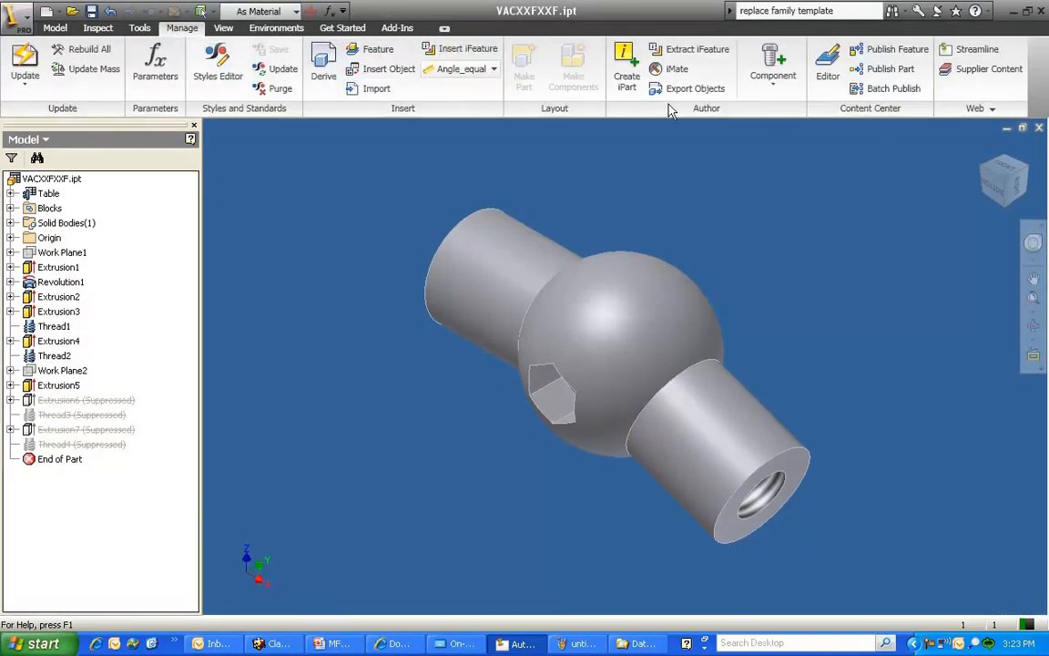
pyautogui.click(889, 70)
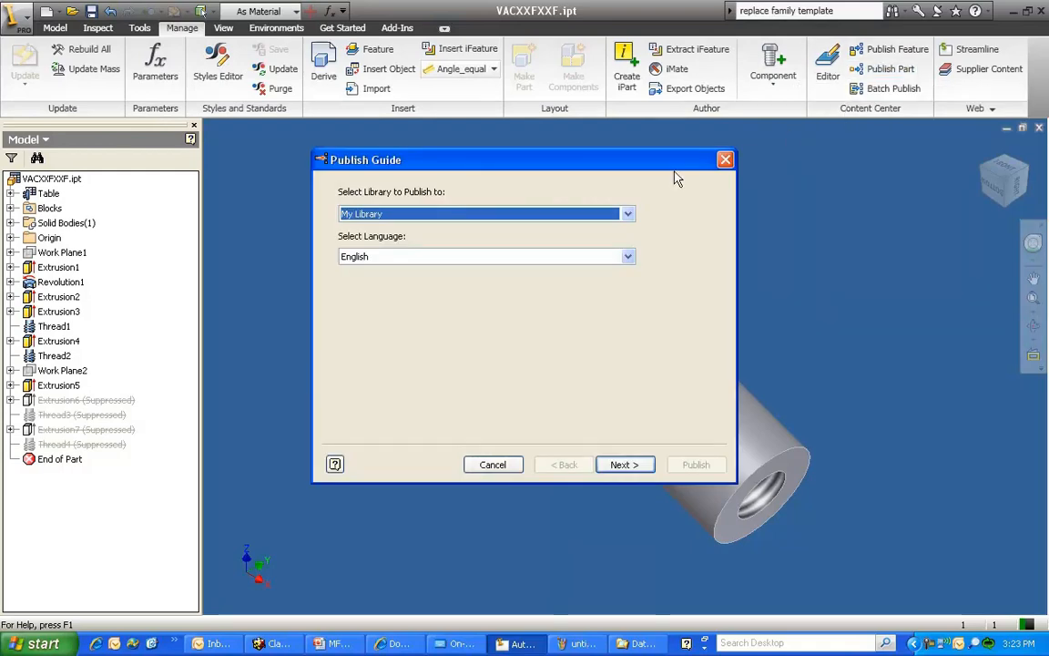
pyautogui.click(619, 464)
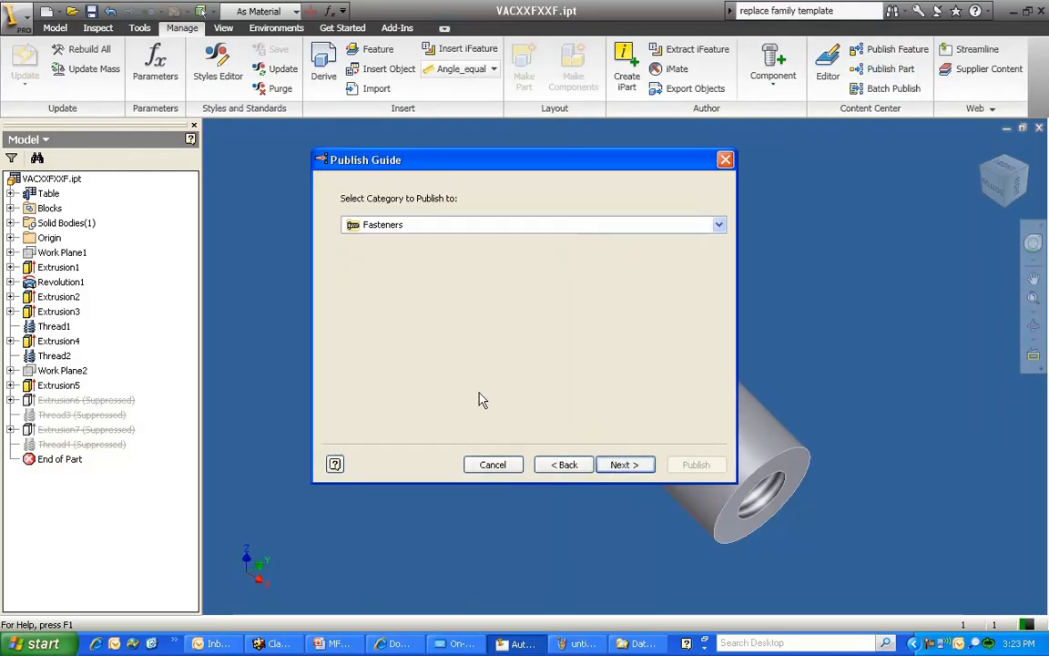
pyautogui.click(487, 230)
pyautogui.moveTo(719, 264); pyautogui.dragTo(721, 615)
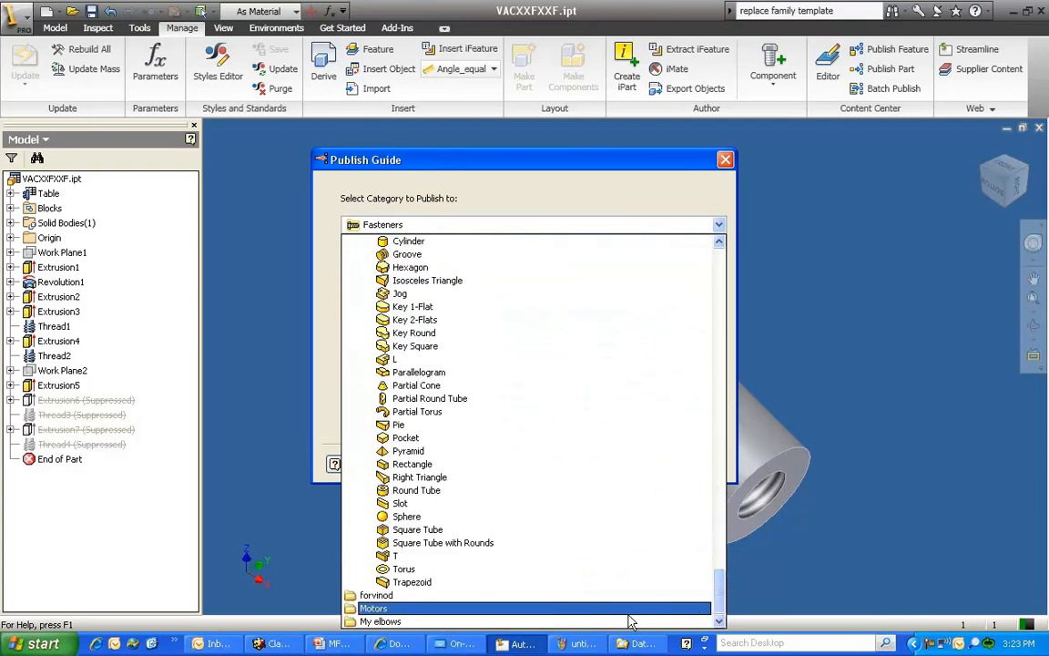
pyautogui.click(382, 617)
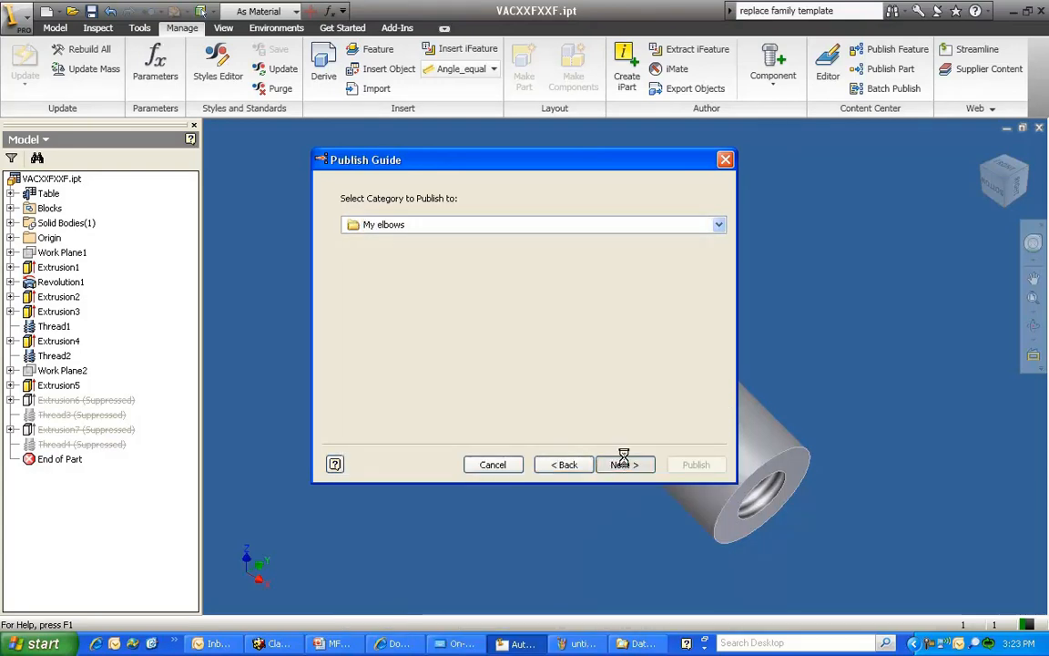
pyautogui.click(624, 464)
# Keep Member as the family's only key column and continue to the family properties
pyautogui.click(625, 464)
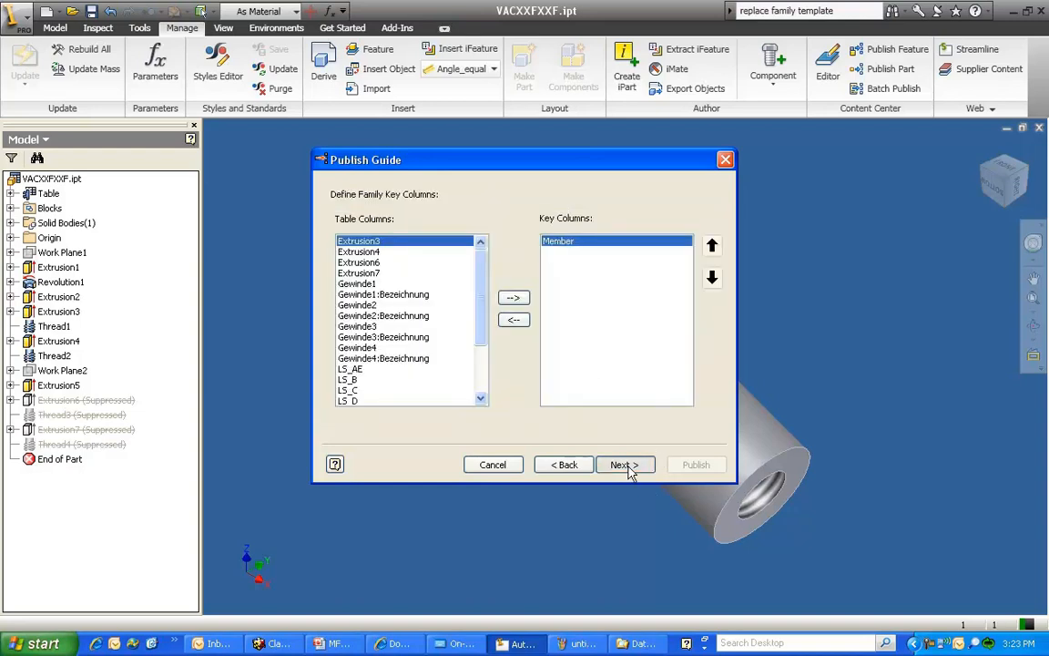
pyautogui.click(625, 464)
pyautogui.click(526, 374)
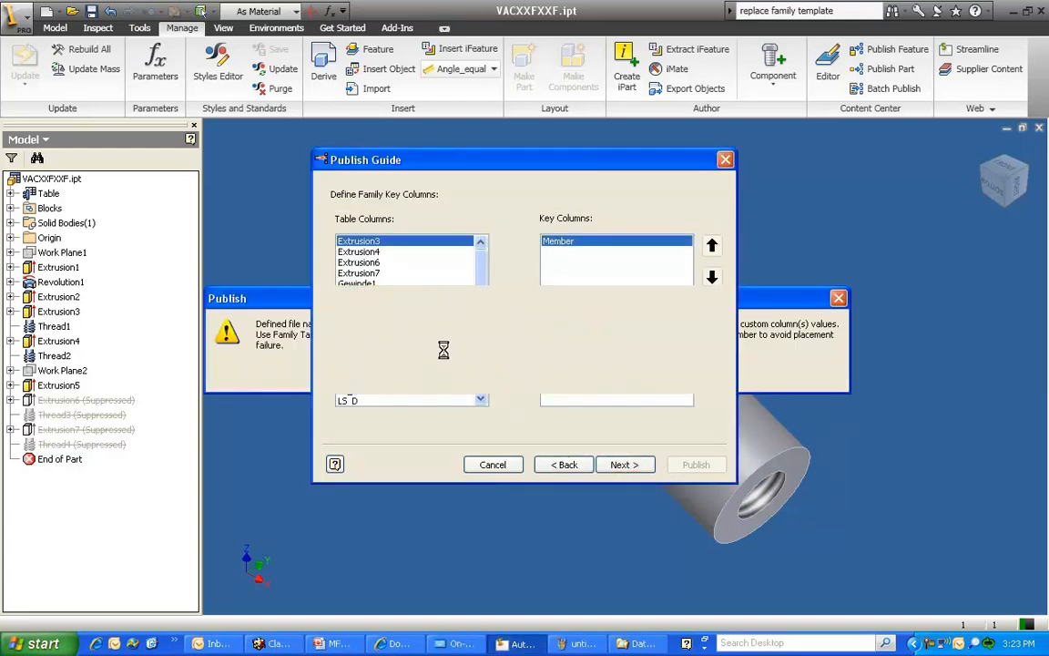
# Publish the family with its default family properties and thumbnail, and close VACXXFXXF.ipt without saving changes
pyautogui.click(620, 465)
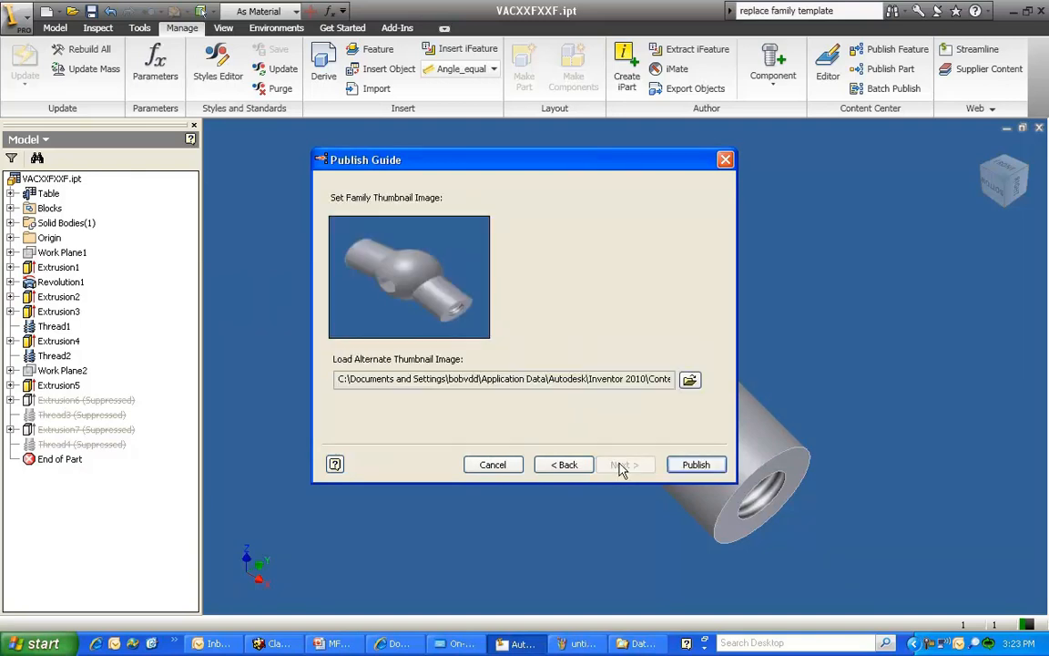
pyautogui.click(672, 465)
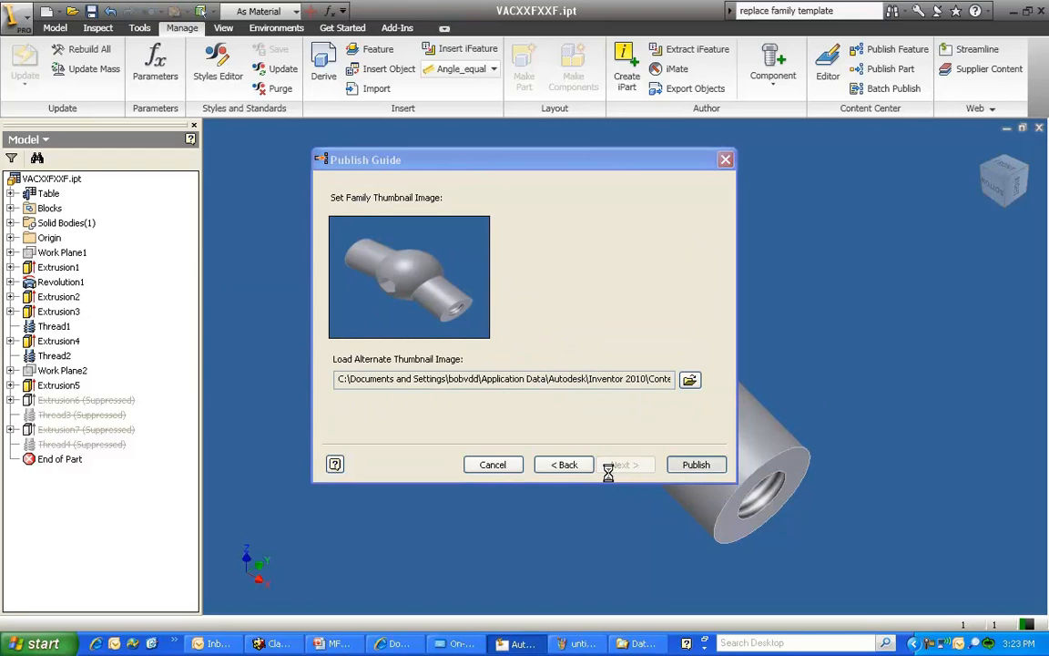
pyautogui.click(533, 366)
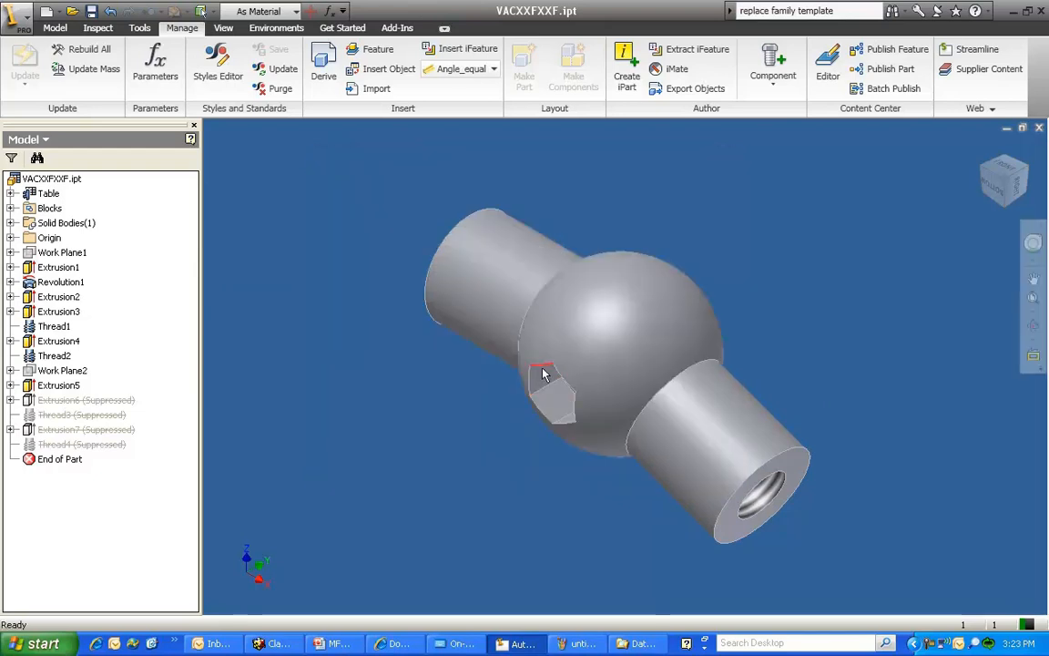
pyautogui.click(1038, 128)
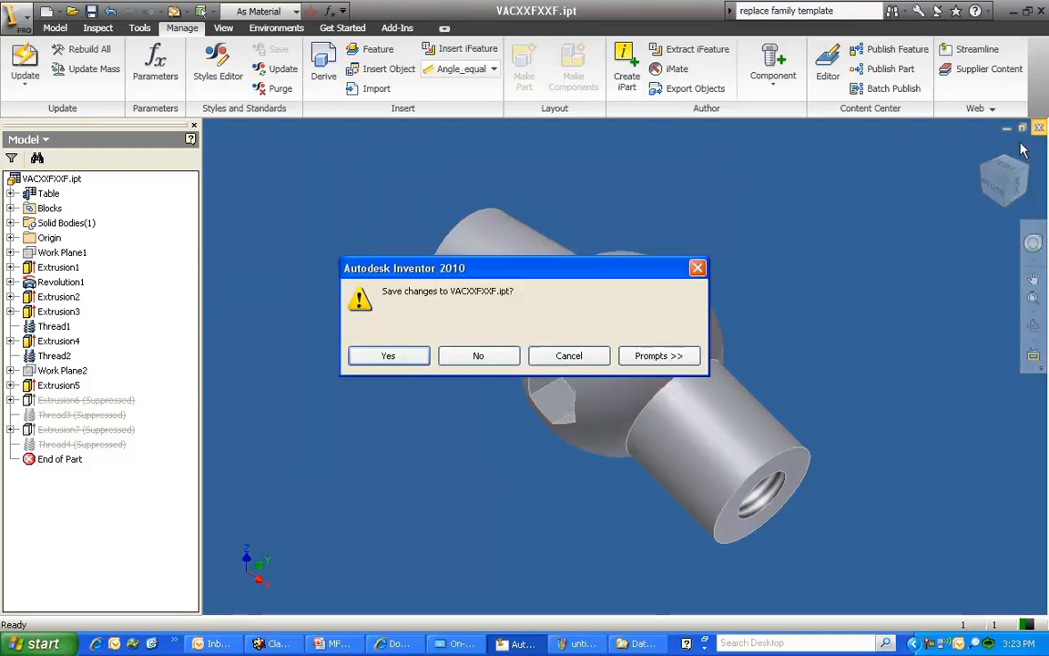
pyautogui.click(478, 356)
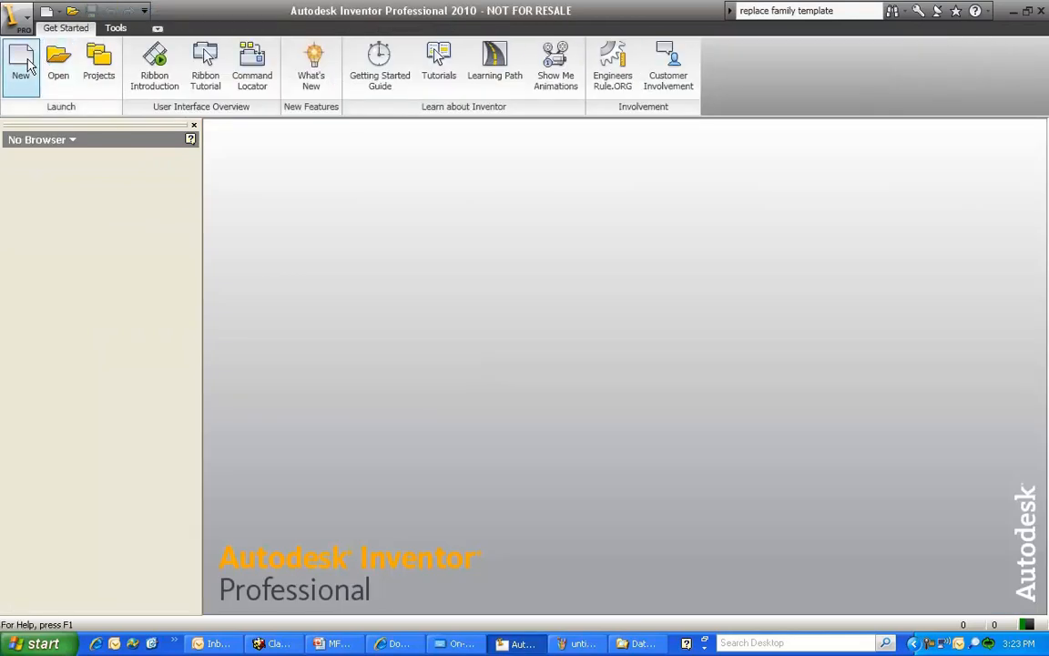
# Create a new assembly from the Standard.iam template and open the VACXXFXXF family from the My elbows category for placement
pyautogui.click(25, 65)
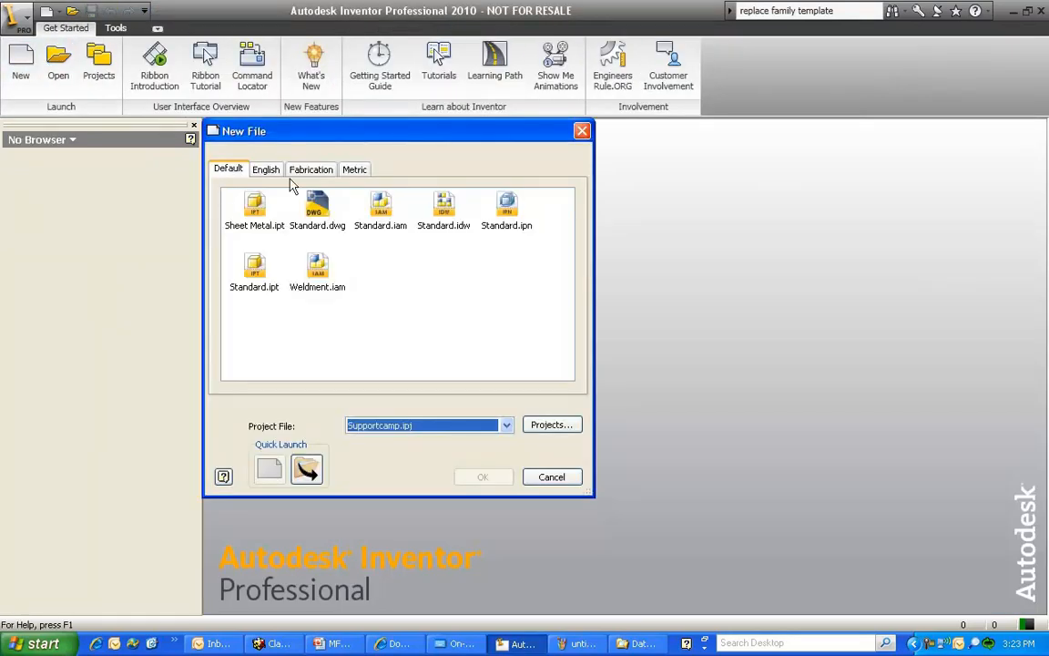
pyautogui.doubleClick(373, 204)
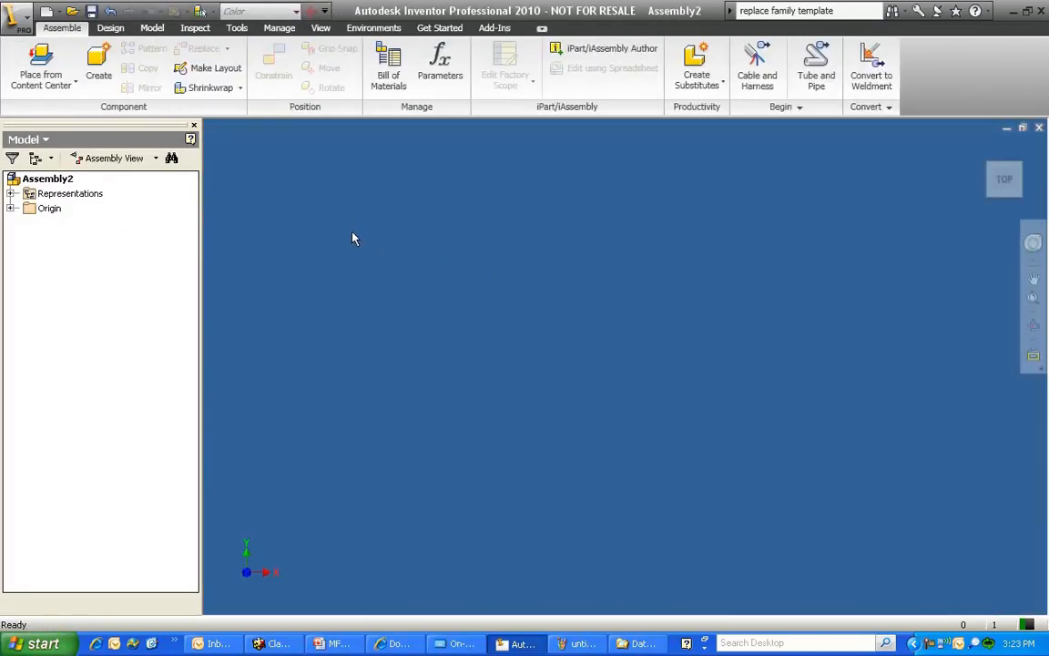
pyautogui.rightClick(352, 233)
pyautogui.click(443, 363)
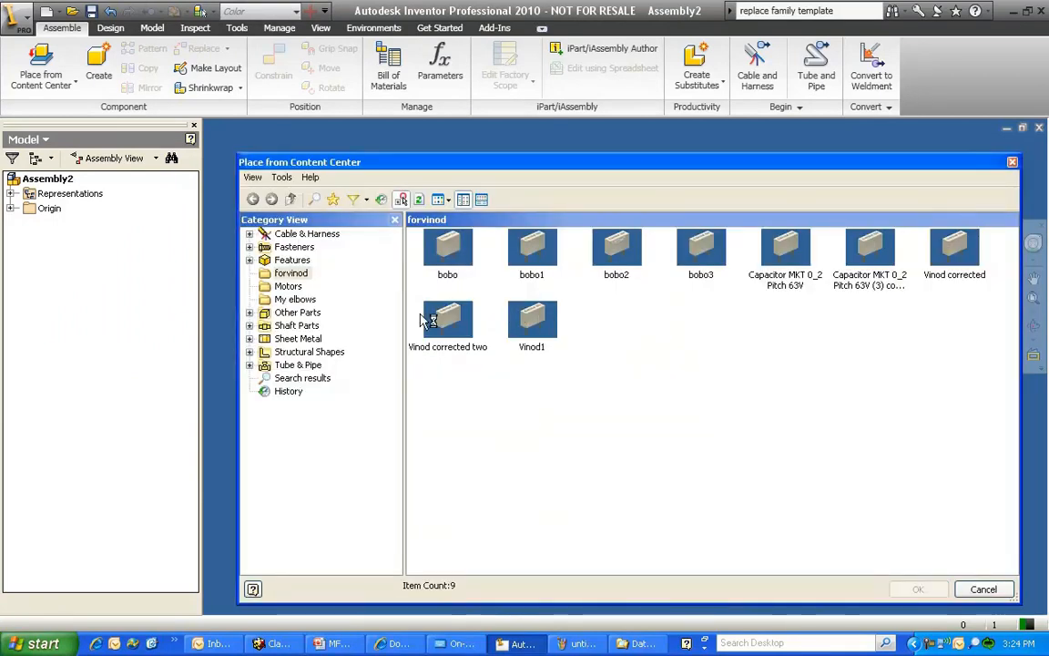
pyautogui.click(296, 299)
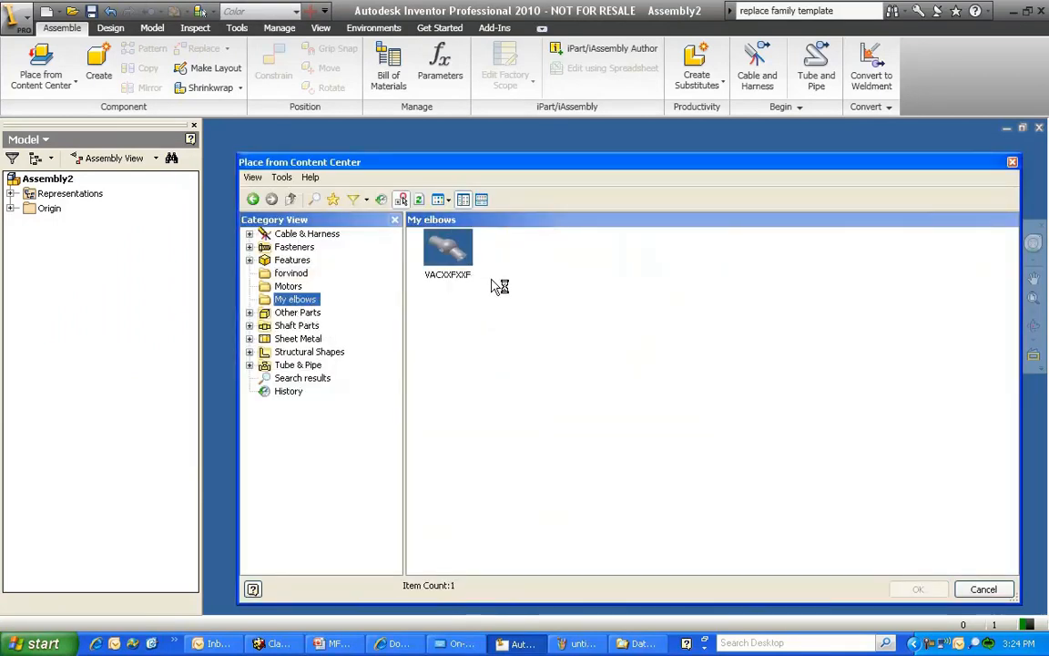
pyautogui.doubleClick(455, 253)
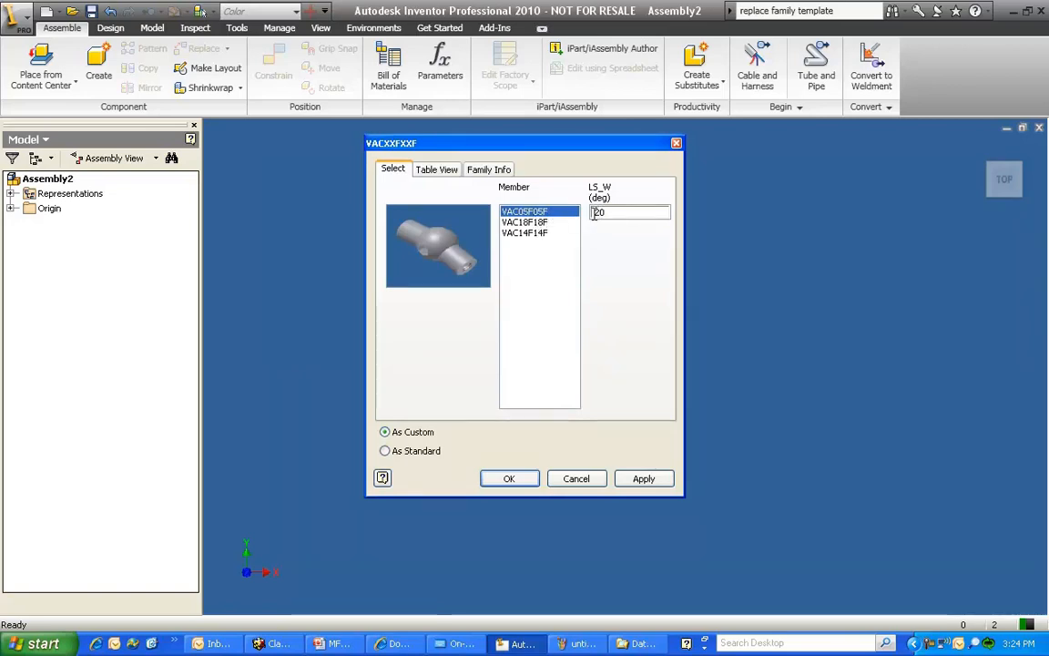
# Try to place member VAC14F14F with an LS_W angle of -20 deg, and cancel the Content Center placement
pyautogui.click(534, 223)
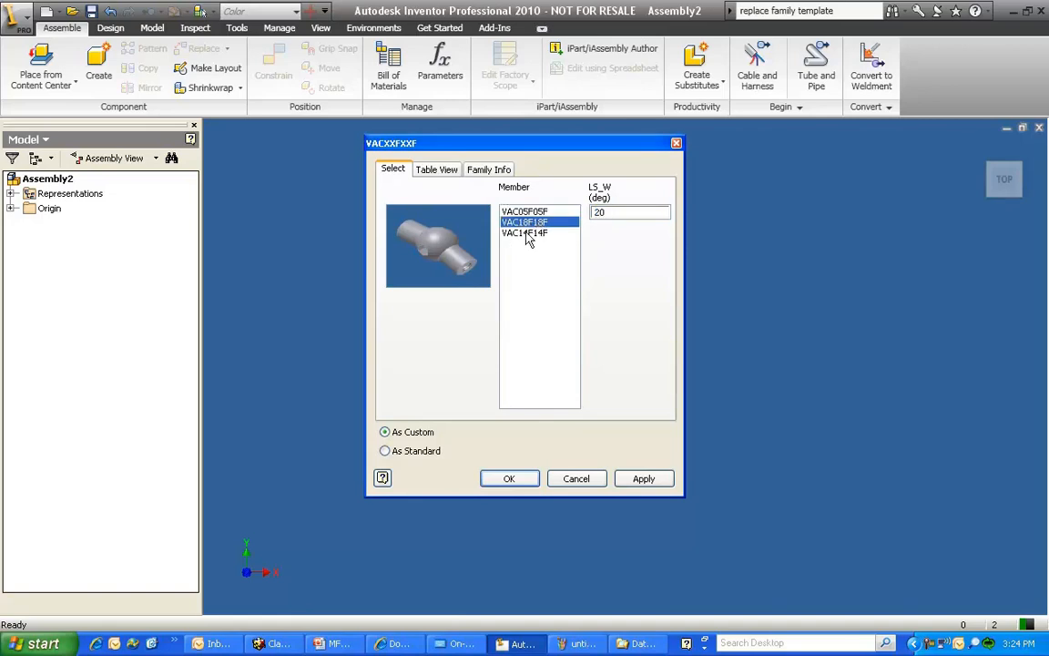
pyautogui.click(526, 234)
pyautogui.write('-')
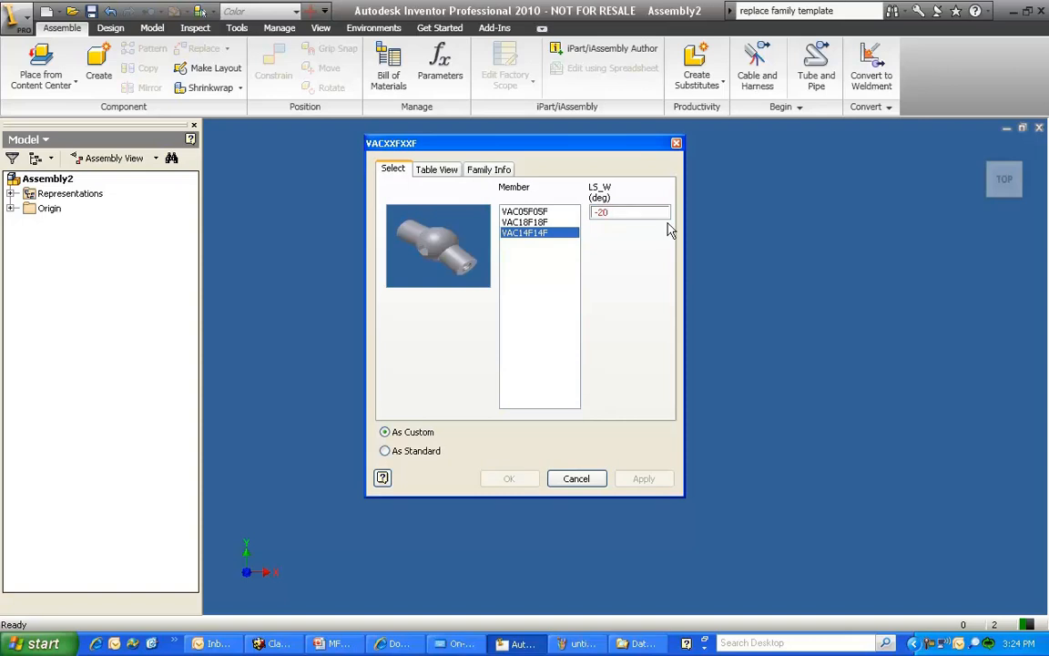
pyautogui.click(578, 478)
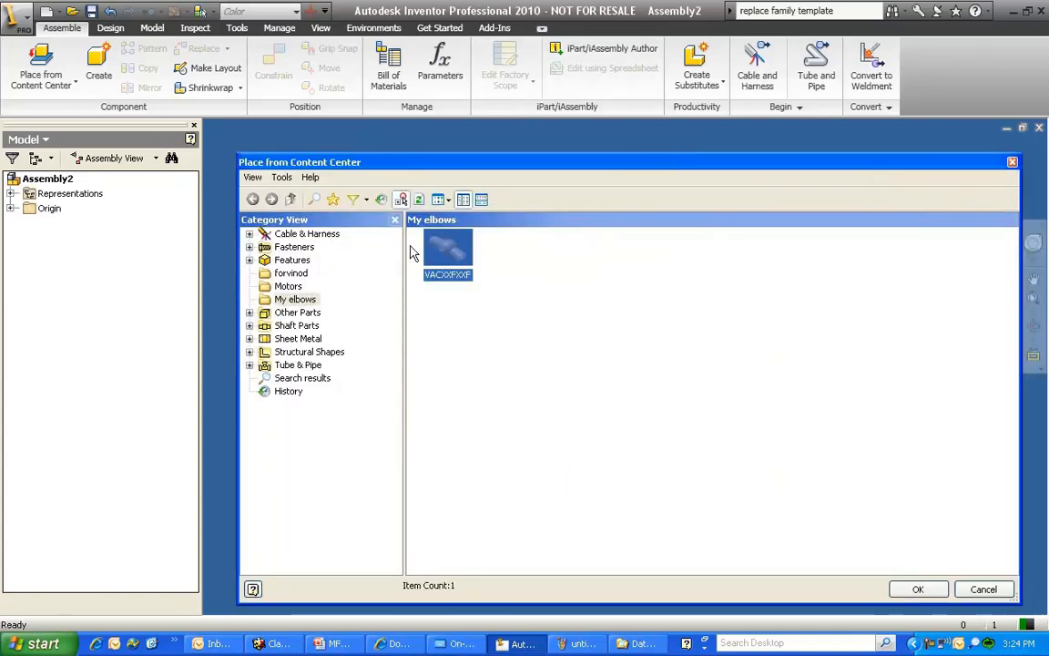
pyautogui.rightClick(439, 263)
pyautogui.click(475, 264)
pyautogui.click(456, 328)
pyautogui.click(1011, 162)
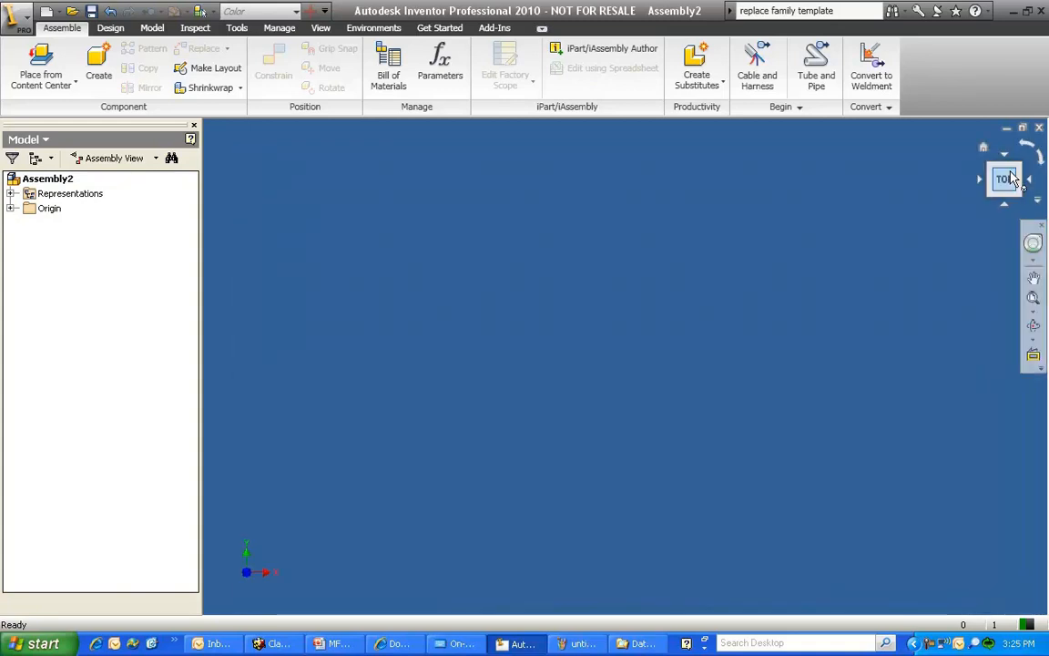
# Open the family table of VACXXFXXF in the Content Center Editor and show the properties of the LS_W column
pyautogui.click(275, 29)
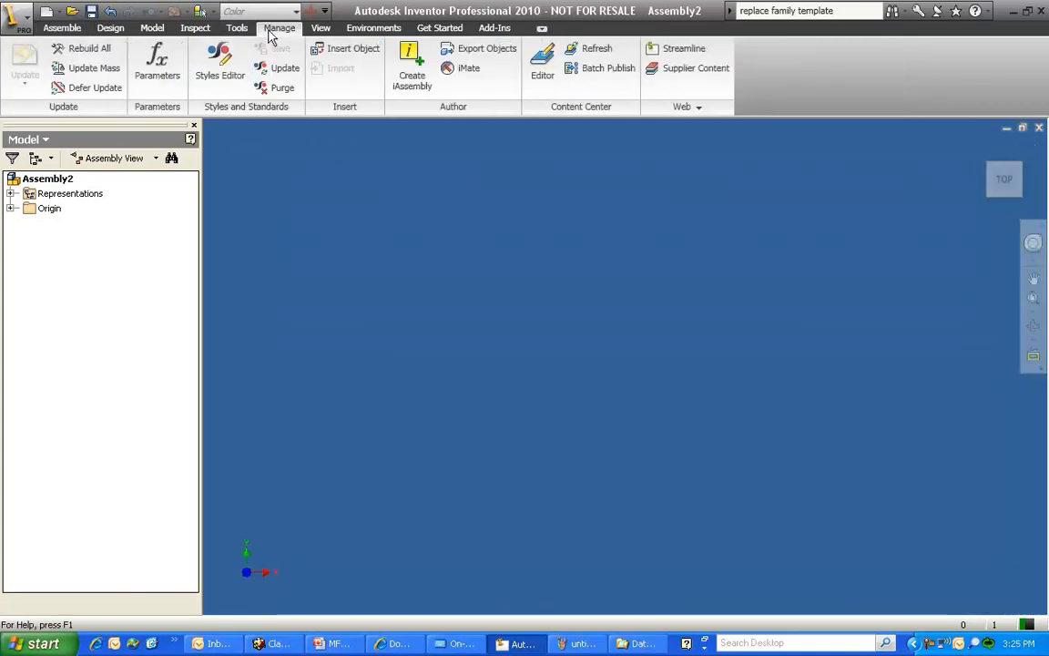
pyautogui.click(542, 68)
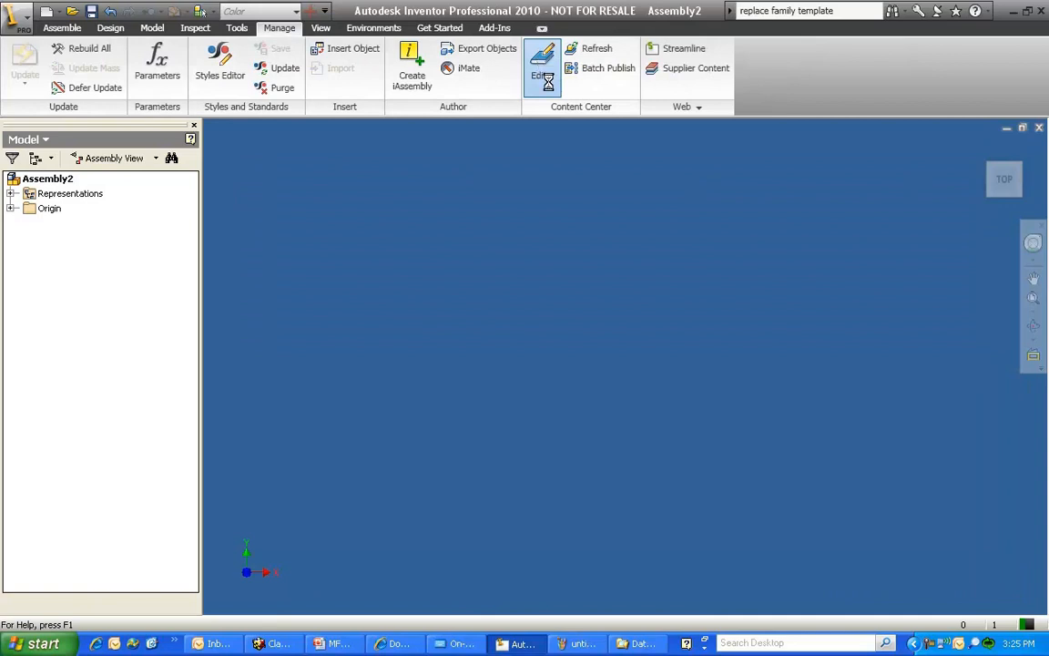
pyautogui.rightClick(452, 265)
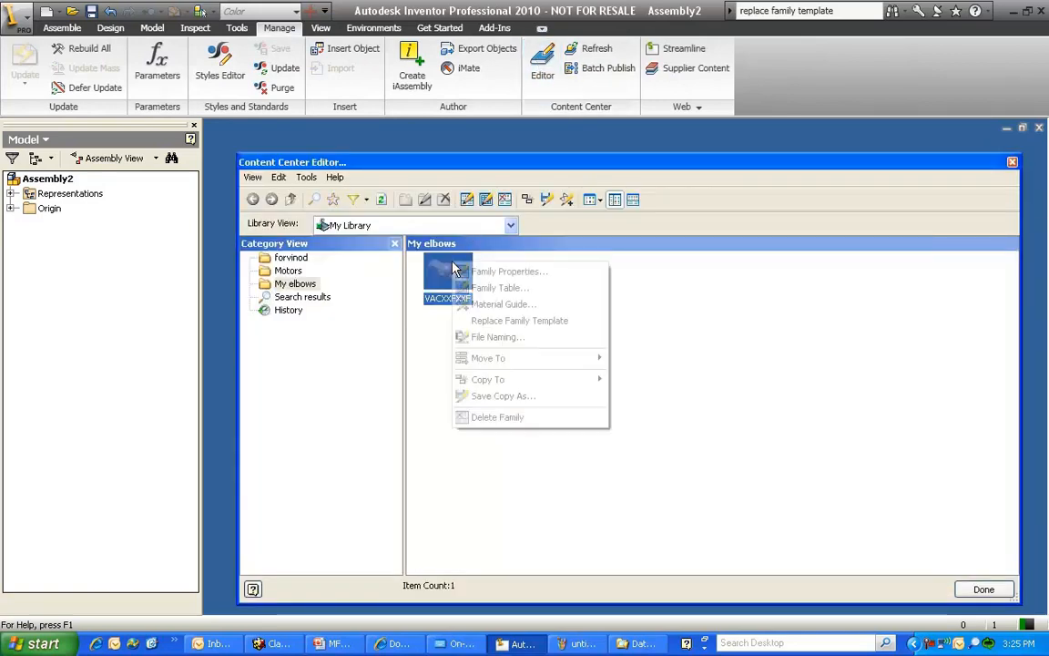
pyautogui.click(524, 292)
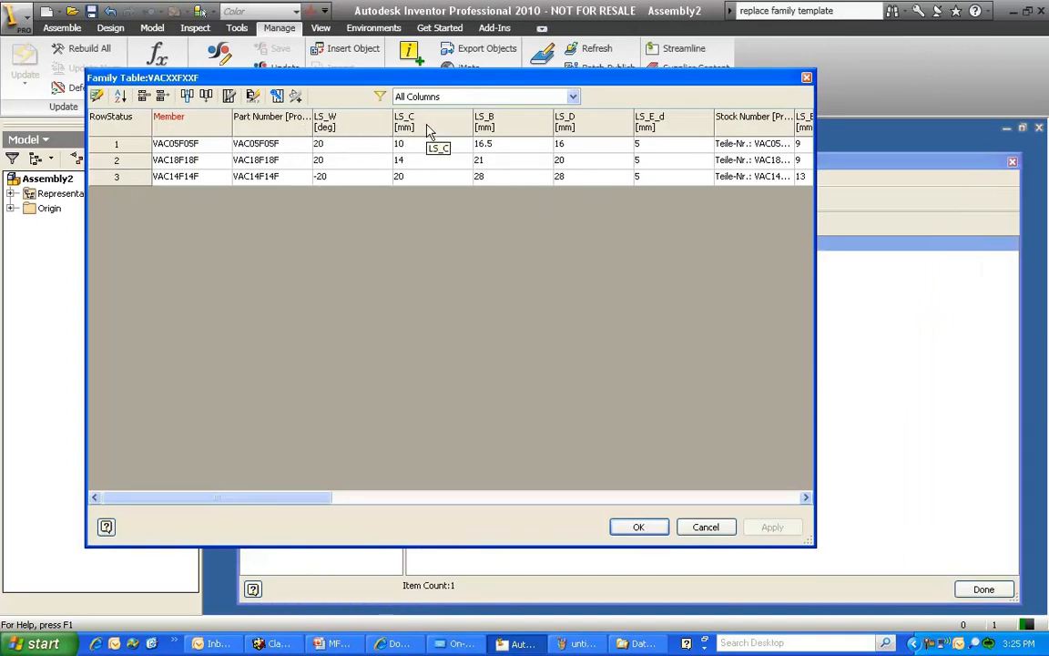
pyautogui.click(357, 127)
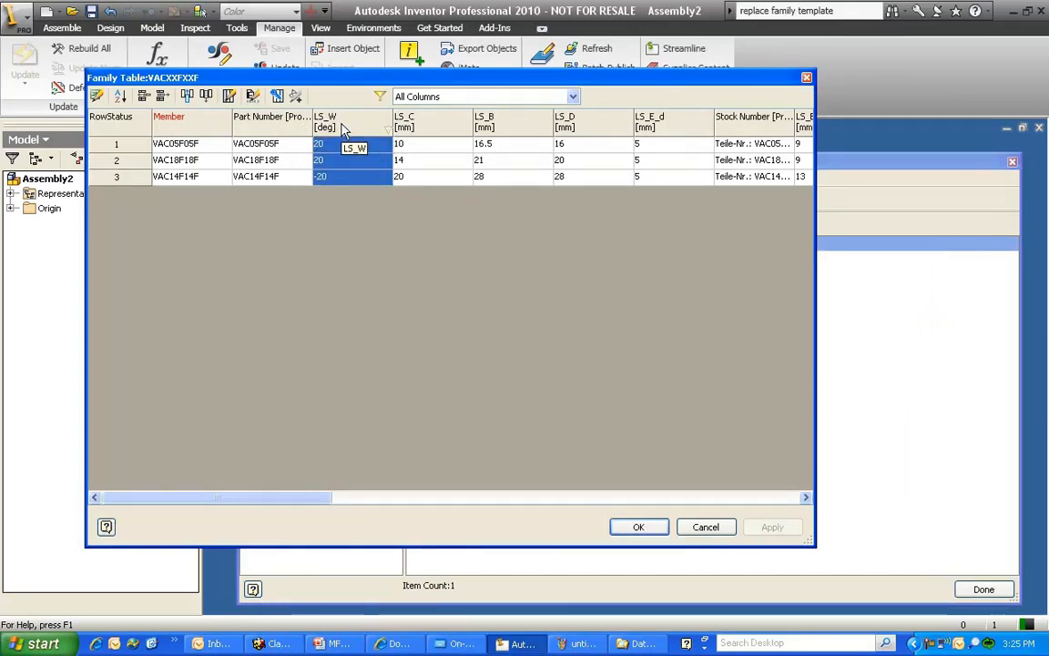
pyautogui.rightClick(344, 130)
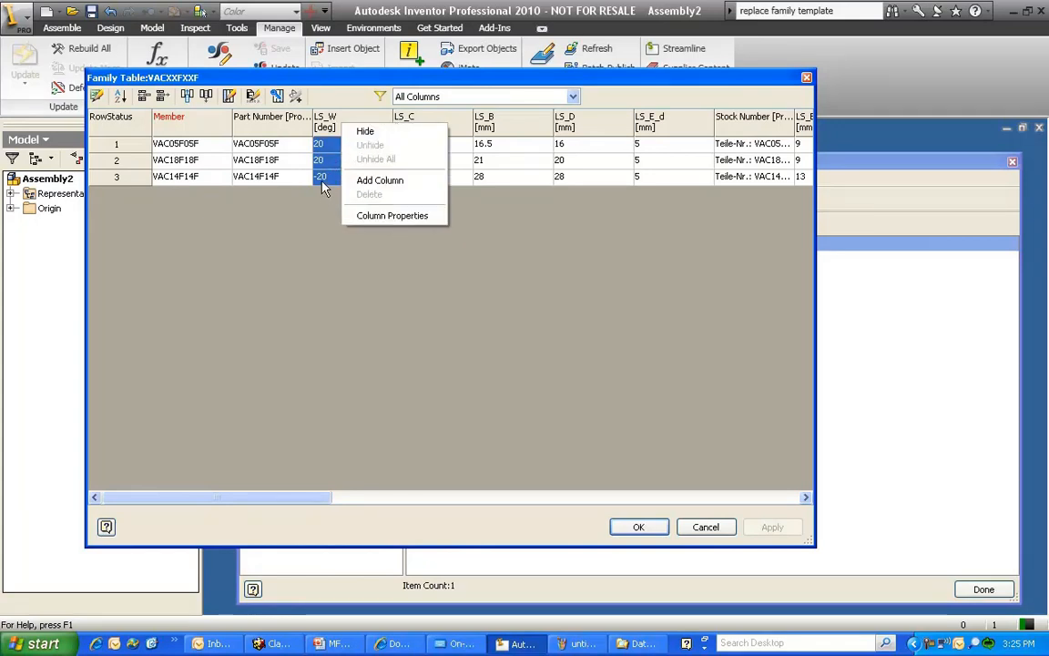
pyautogui.click(378, 222)
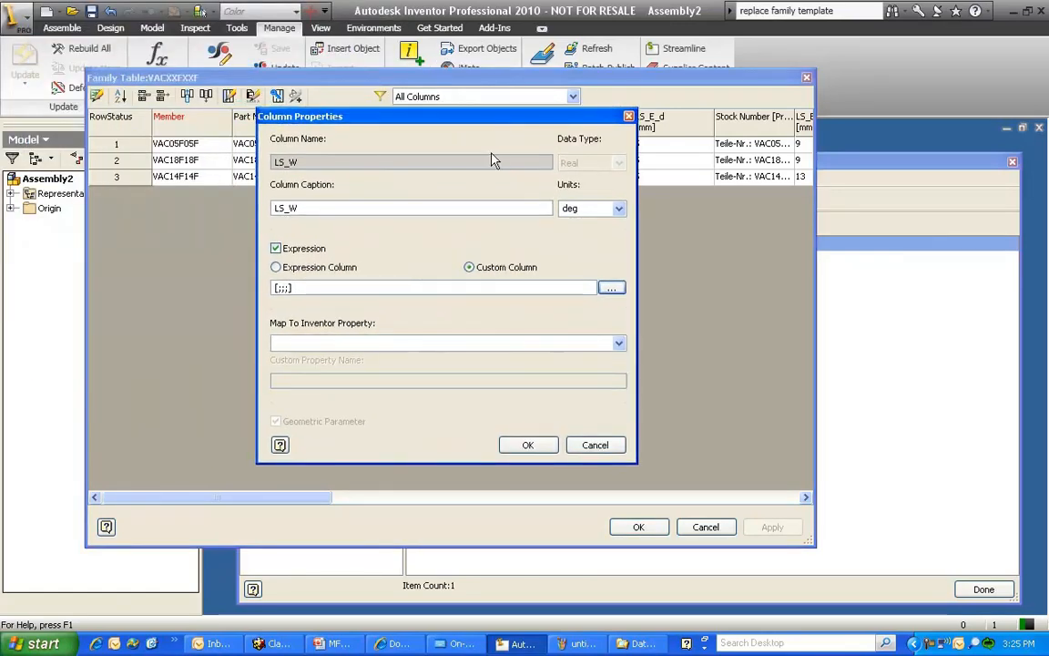
# Limit the LS_W custom column to values from -45 to 45 deg with the expression [-45;45;;]
pyautogui.moveTo(306, 288); pyautogui.dragTo(259, 286)
pyautogui.click(310, 285)
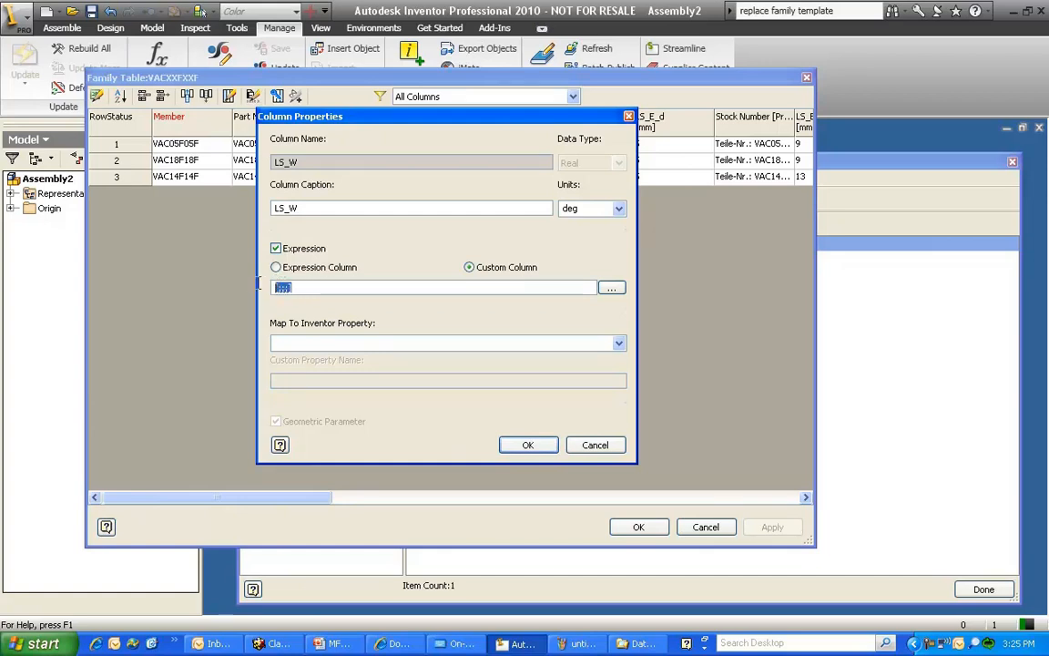
pyautogui.click(278, 287)
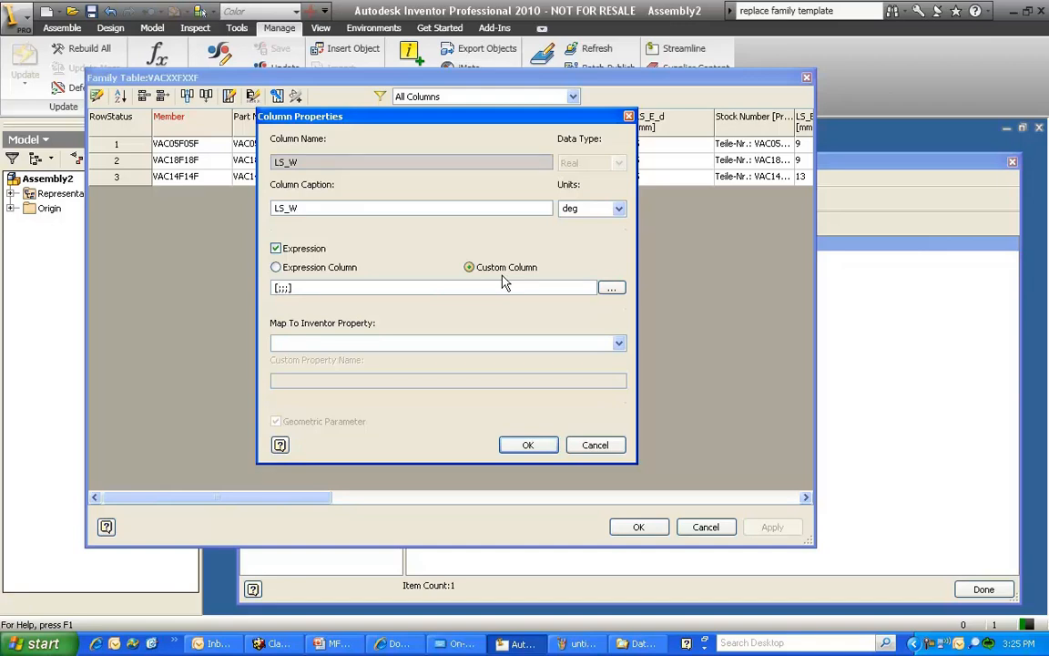
pyautogui.click(281, 288)
pyautogui.write('-45')
pyautogui.press('Right')
pyautogui.write('45;+')
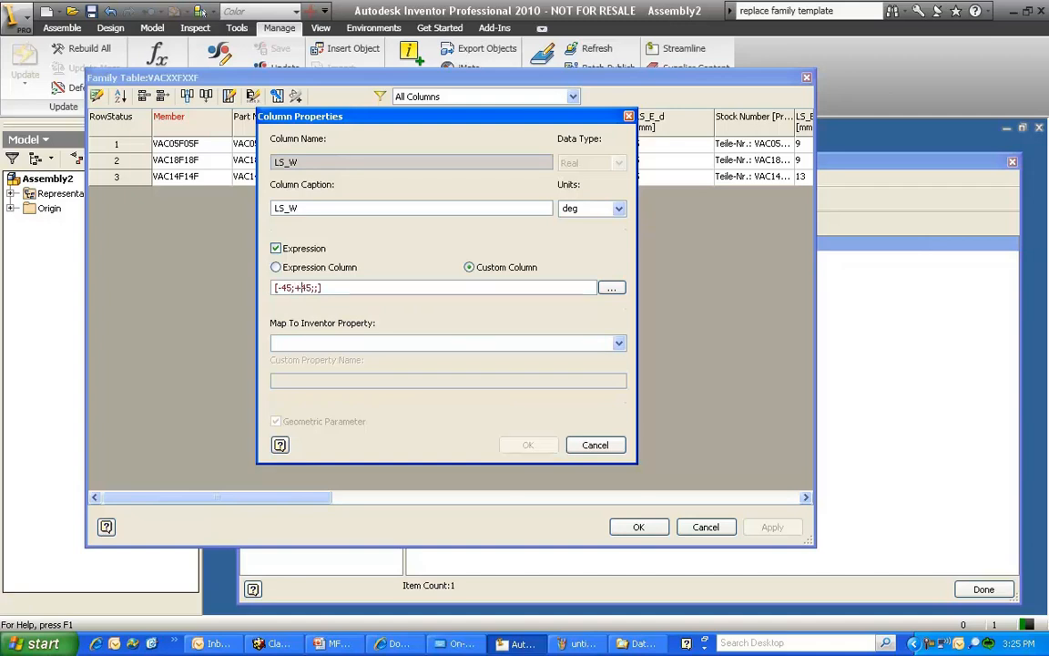
pyautogui.press('BackSpace')
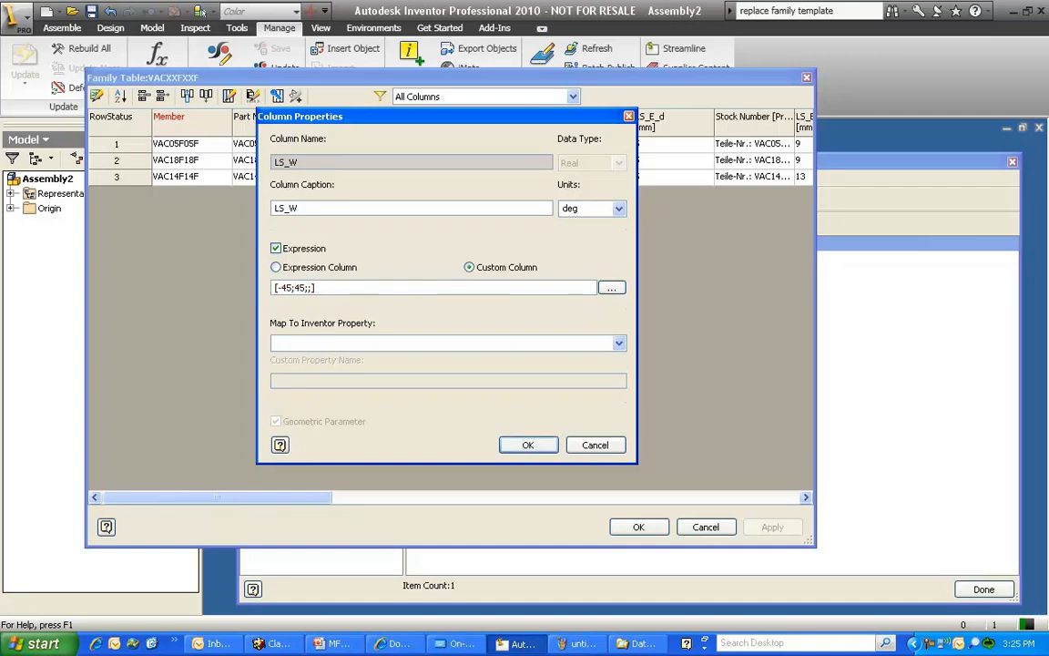
pyautogui.click(520, 446)
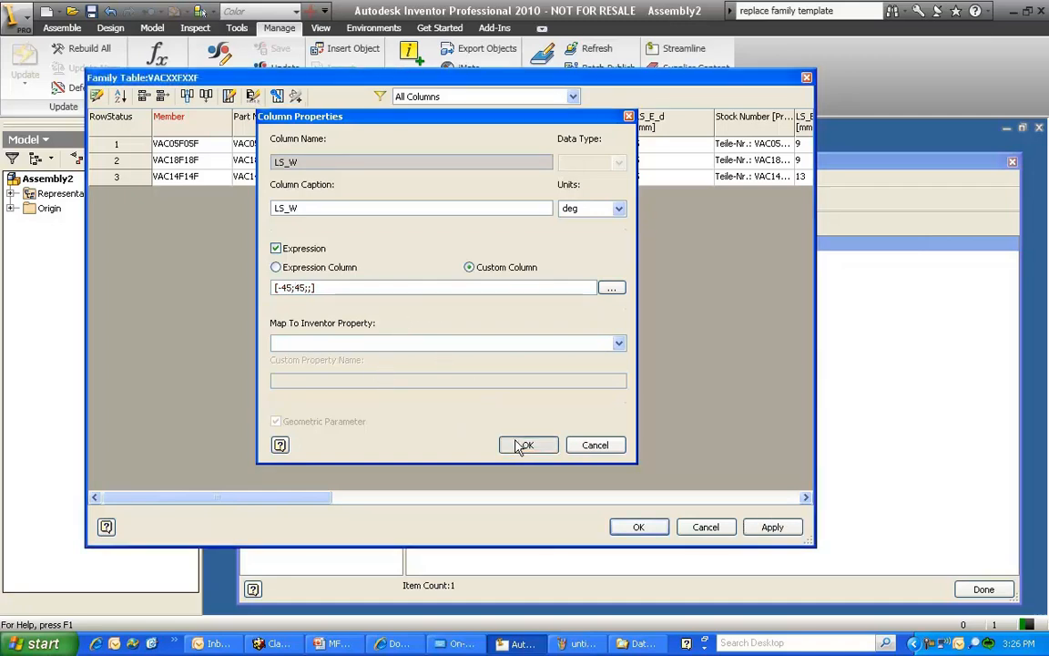
# Publish the family table changes to the library, accepting the custom-column file name warning, and close the Content Center Editor
pyautogui.click(763, 526)
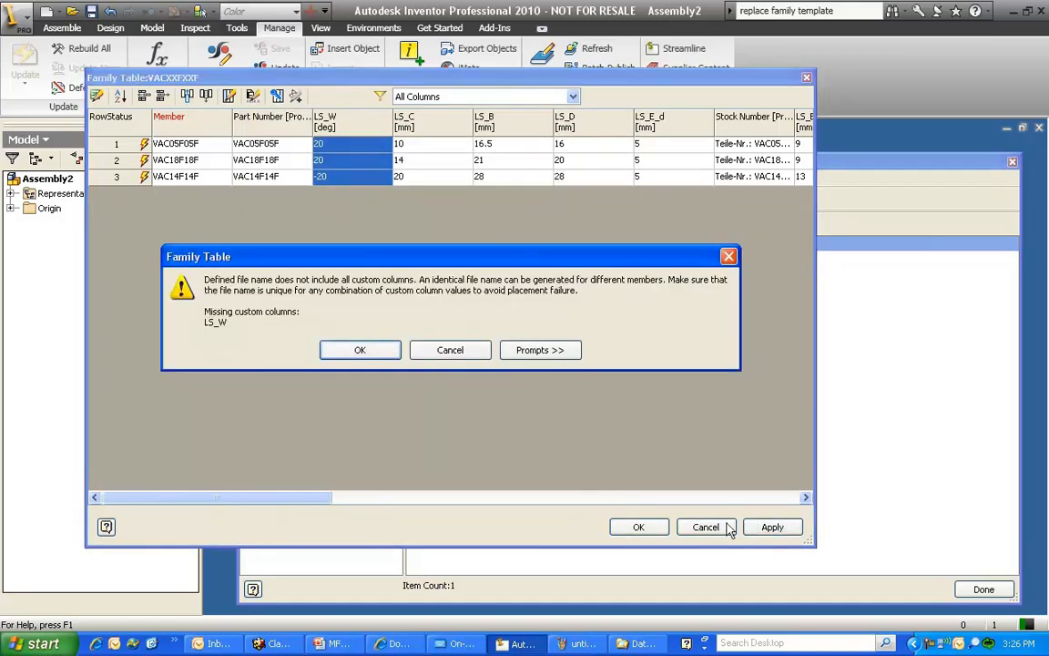
pyautogui.click(391, 352)
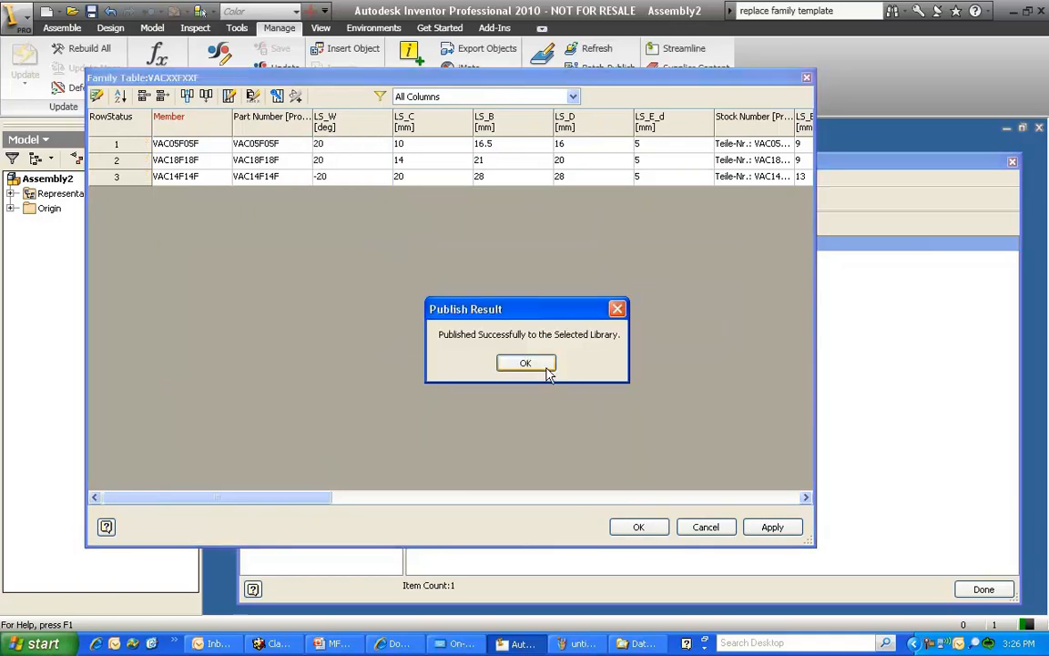
pyautogui.click(546, 368)
pyautogui.click(654, 524)
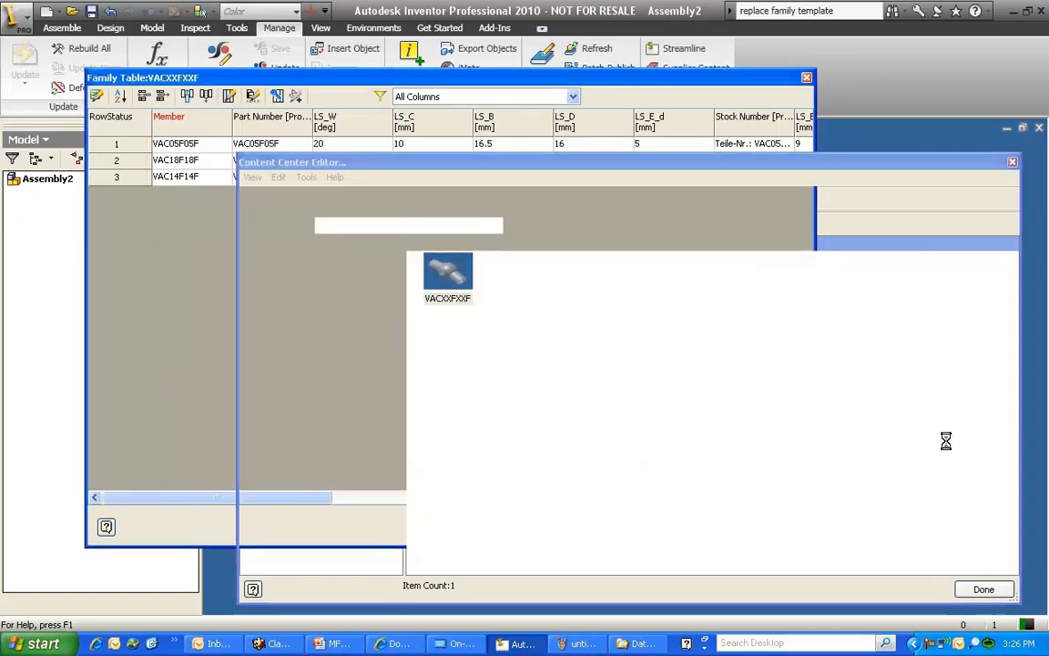
pyautogui.click(983, 588)
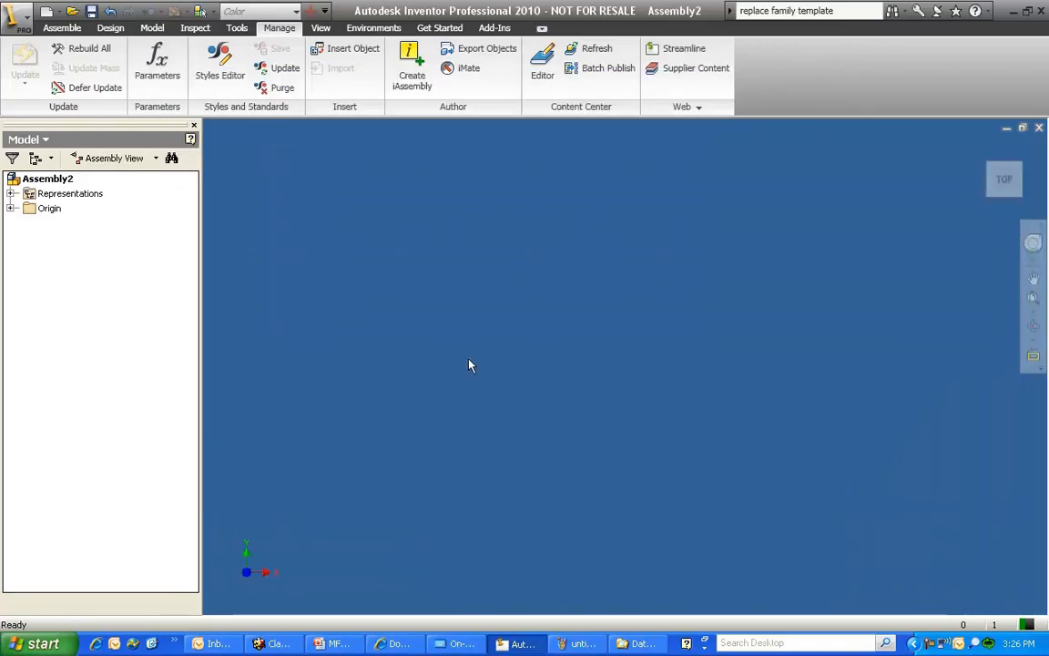
# Open the VACXXFXXF family from the Content Center for placement in the assembly and choose member VAC14F14F
pyautogui.rightClick(416, 309)
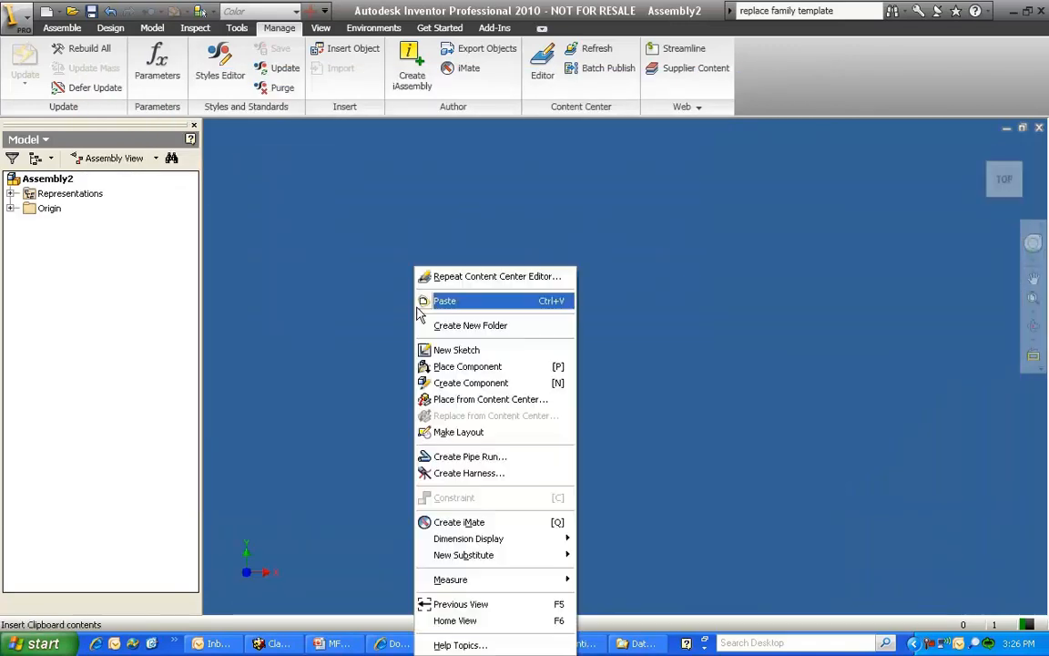
pyautogui.click(493, 404)
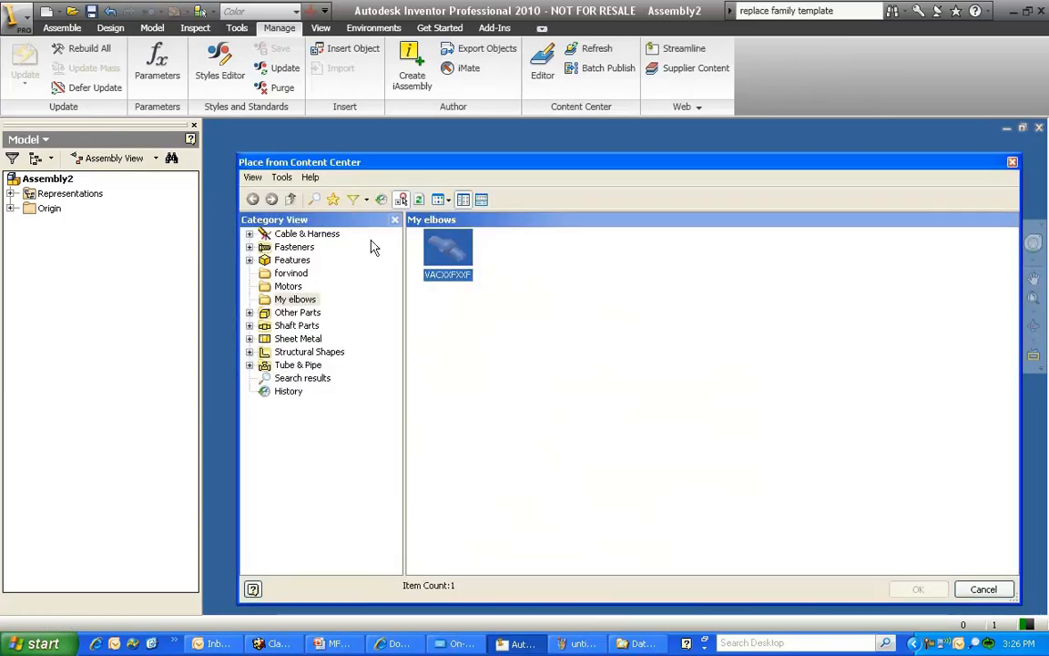
pyautogui.doubleClick(434, 248)
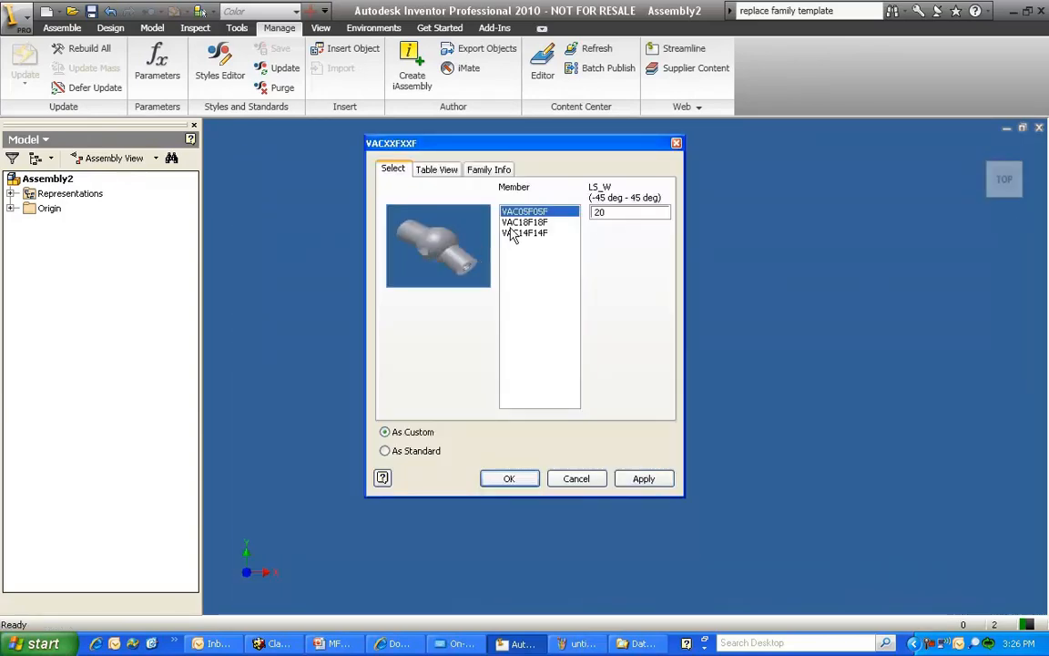
pyautogui.click(514, 224)
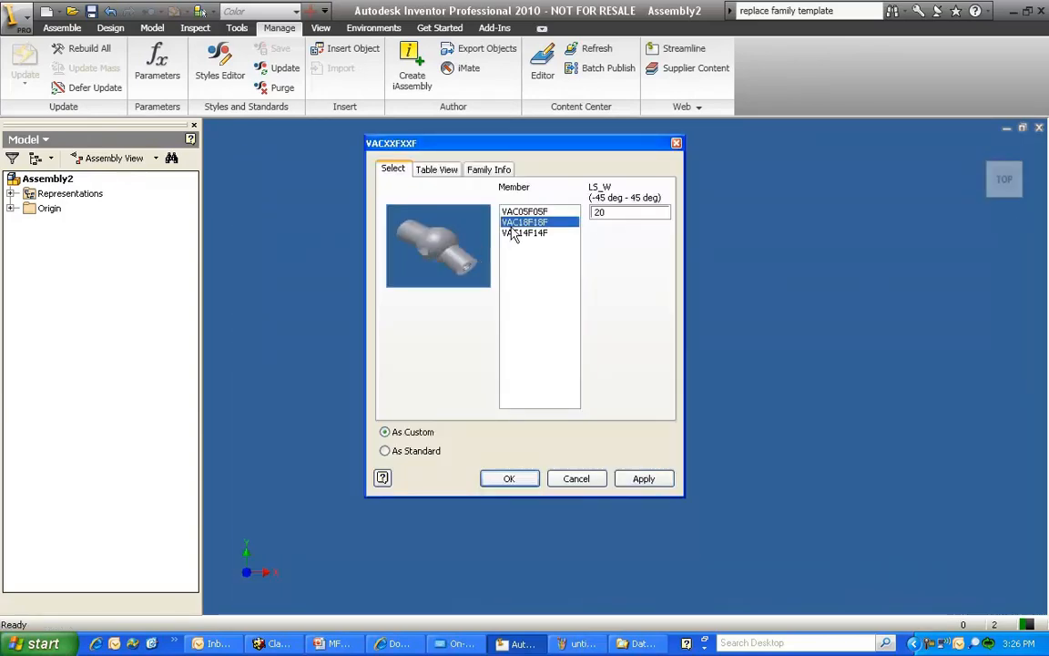
pyautogui.click(539, 233)
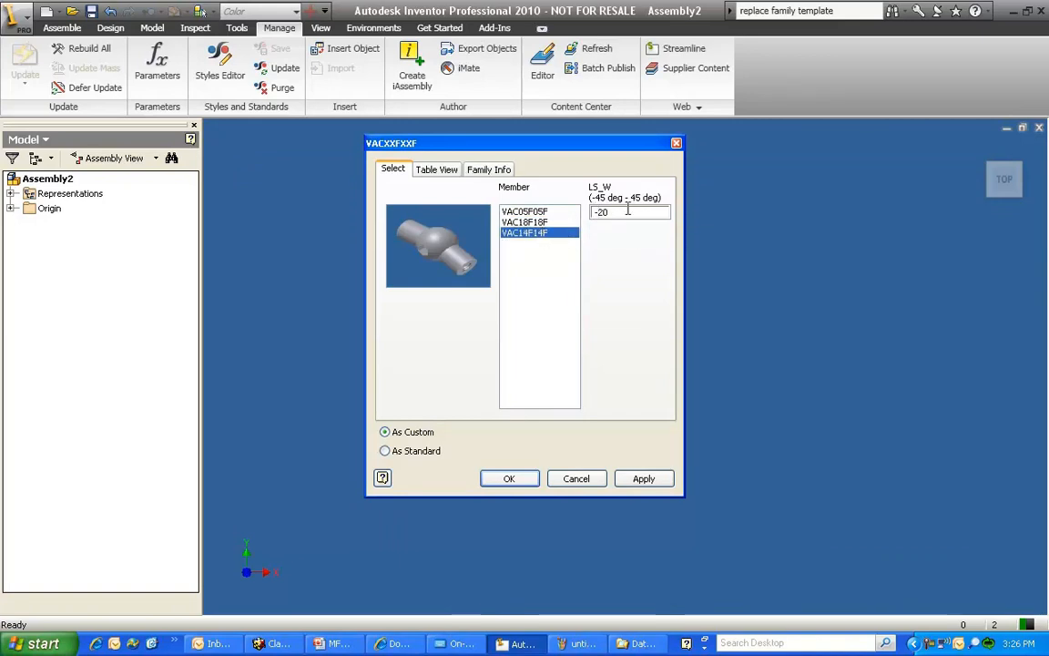
# Give the member a different negative LS_W angle and place it once as a custom part, saved as VAC14F14F.ipt in Data sets
pyautogui.click(631, 213)
pyautogui.press('BackSpace')
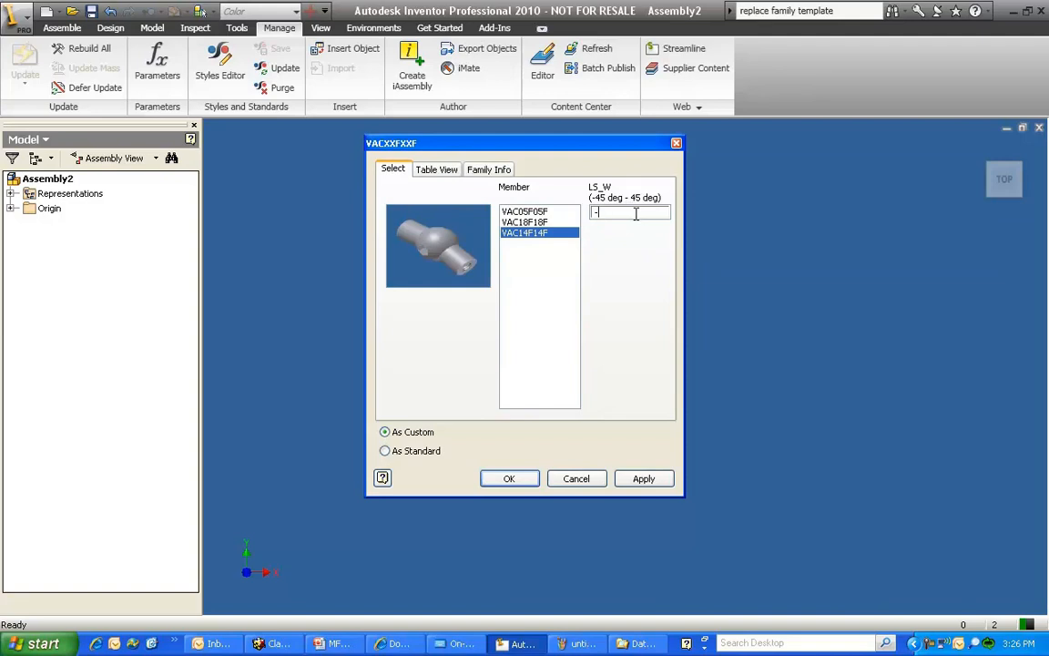
pyautogui.write('35')
pyautogui.click(509, 478)
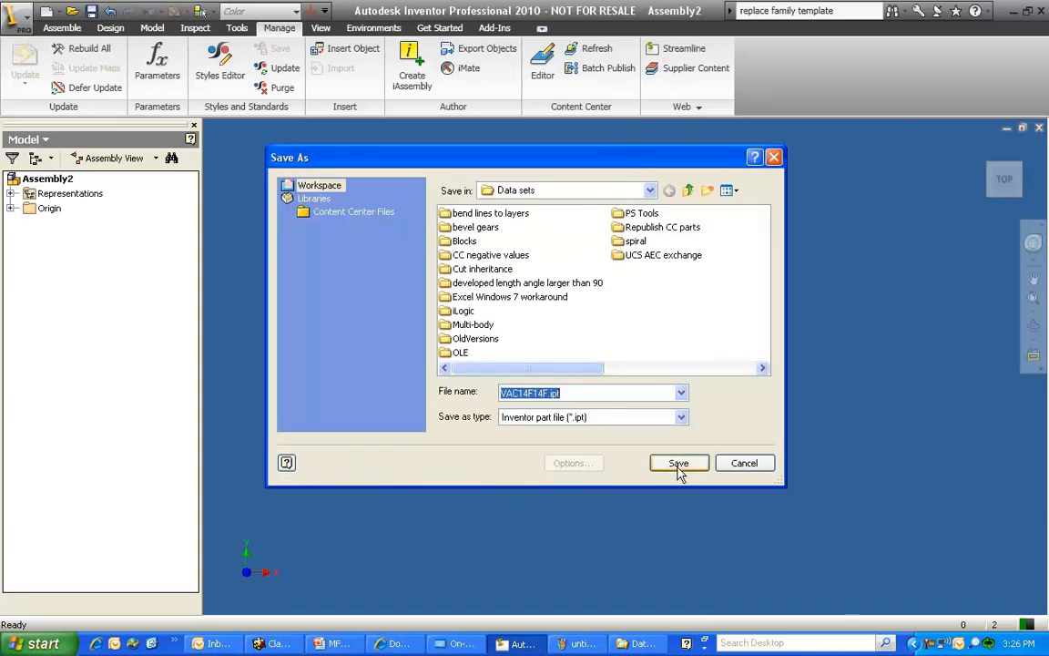
pyautogui.click(677, 466)
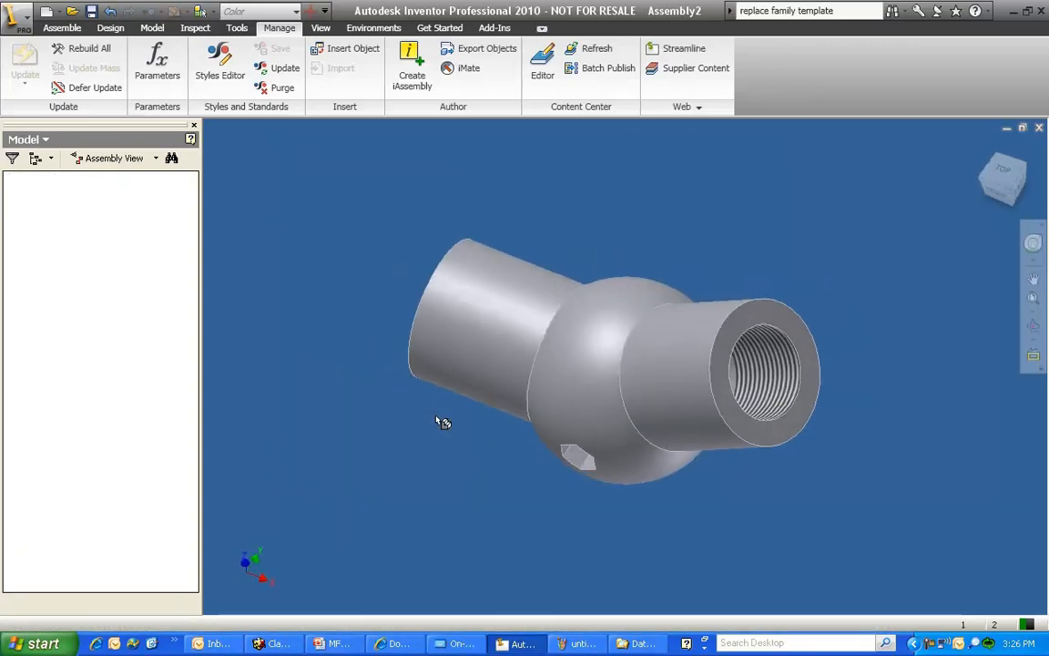
pyautogui.rightClick(420, 404)
pyautogui.click(444, 418)
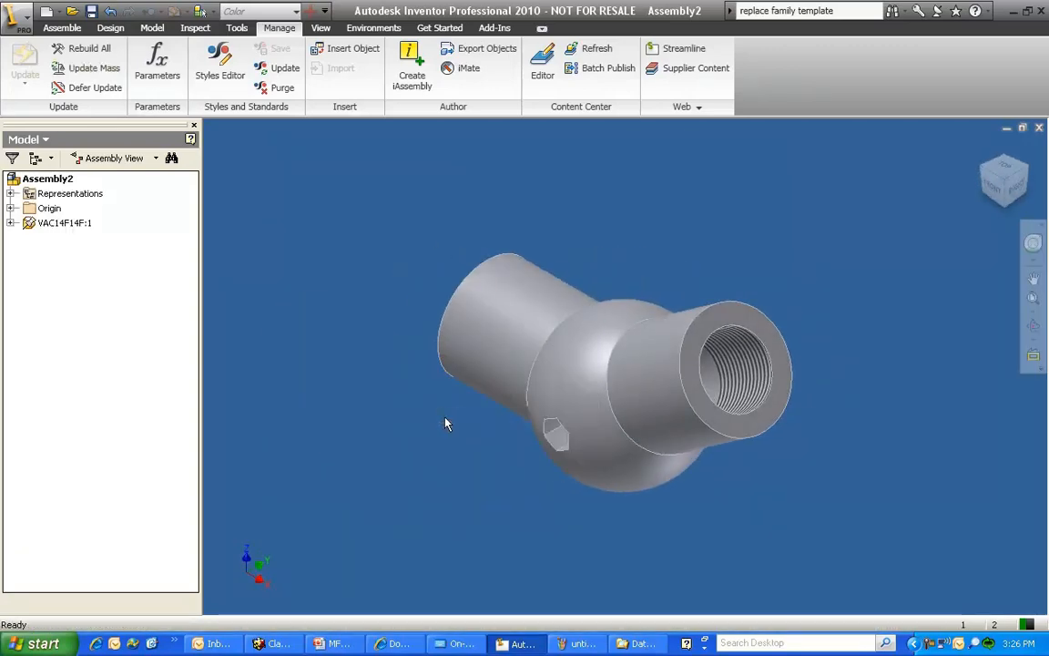